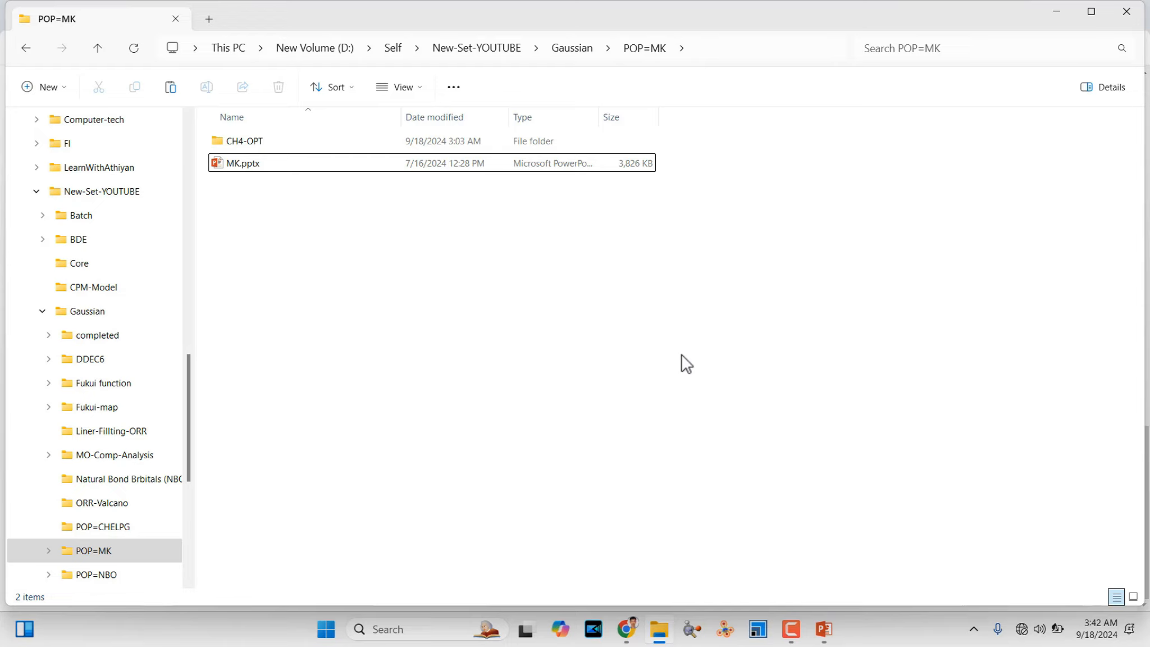
Step: Launch GaussView, dismiss the startup tips, and arrange the main and molecule windows so both are accessible
left_click(691, 638)
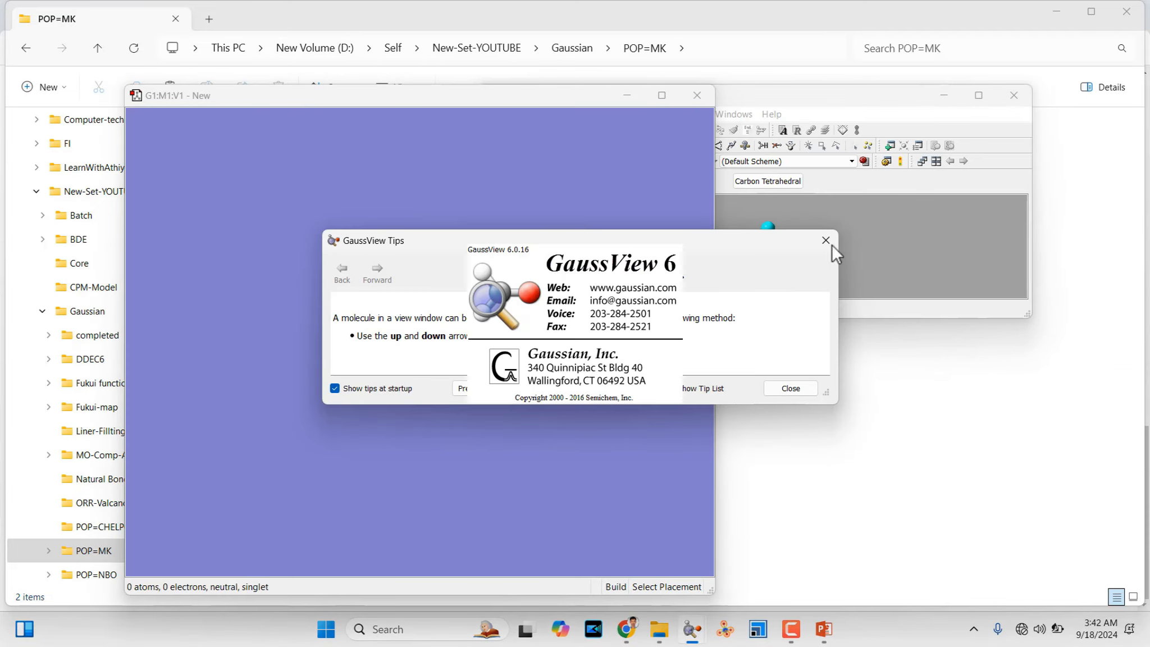
left_click(827, 237)
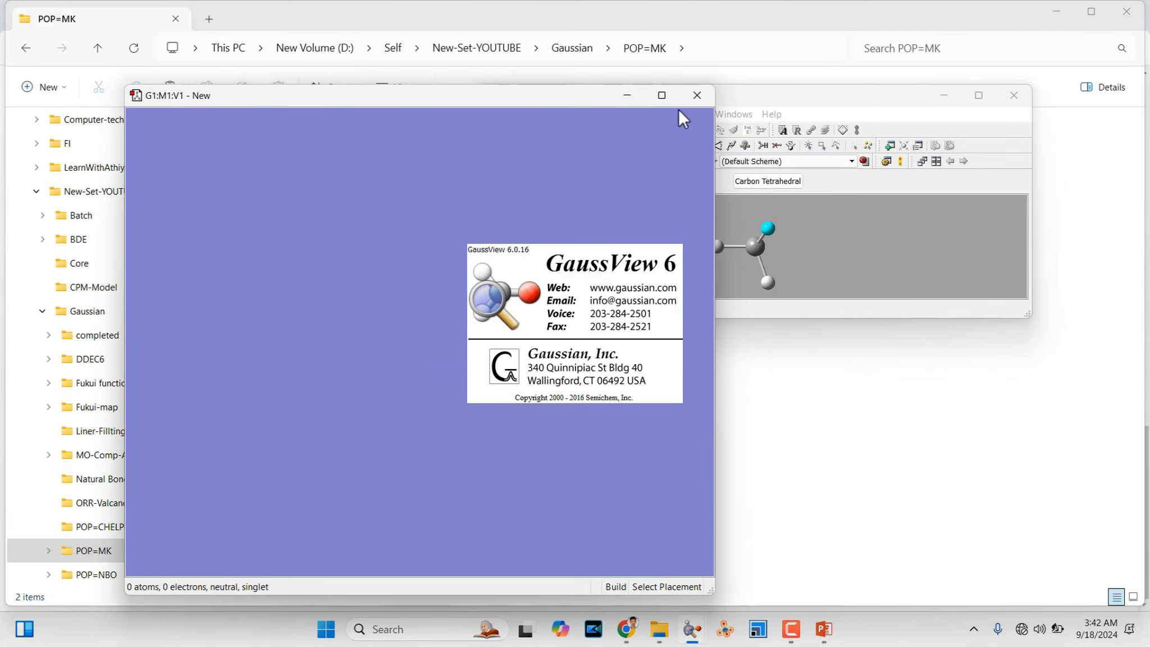
left_click_drag(529, 104, 486, 121)
left_click_drag(816, 95, 880, 69)
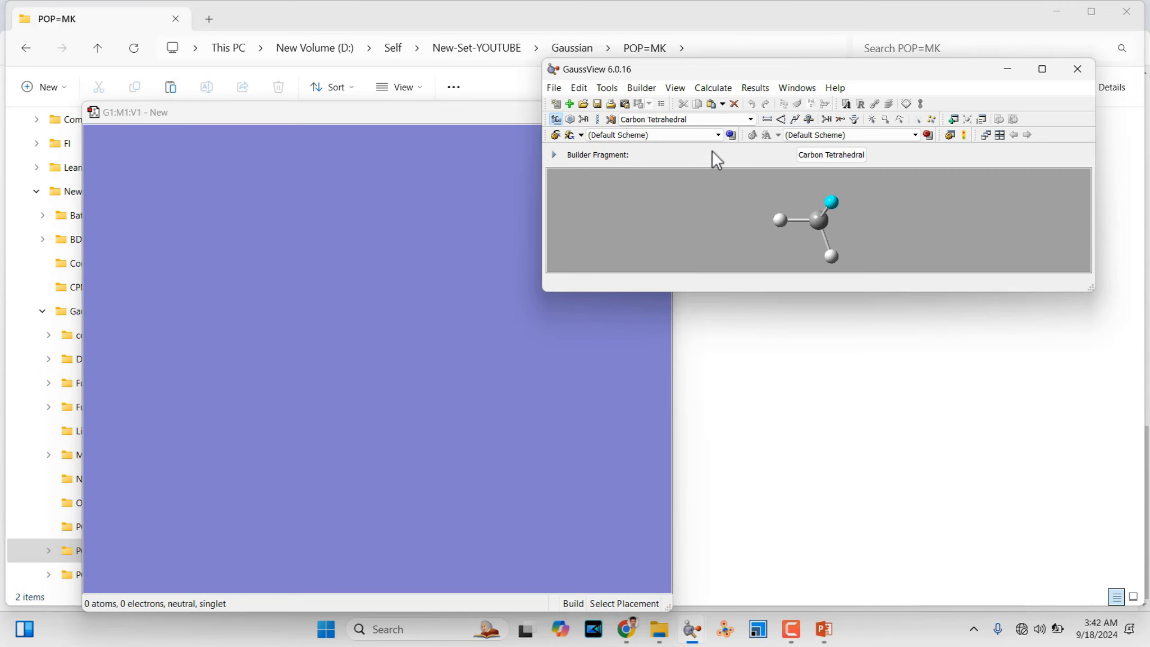
Step: Build a methane molecule by placing a tetrahedral carbon fragment in the empty molecule view
left_click(556, 120)
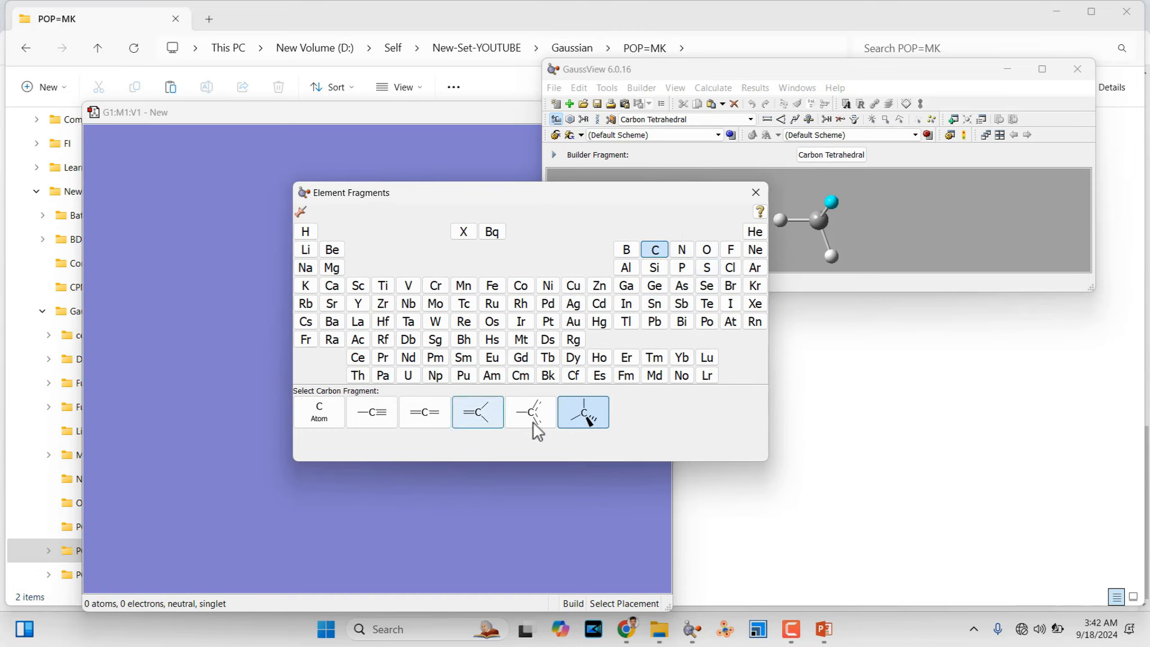
left_click(584, 415)
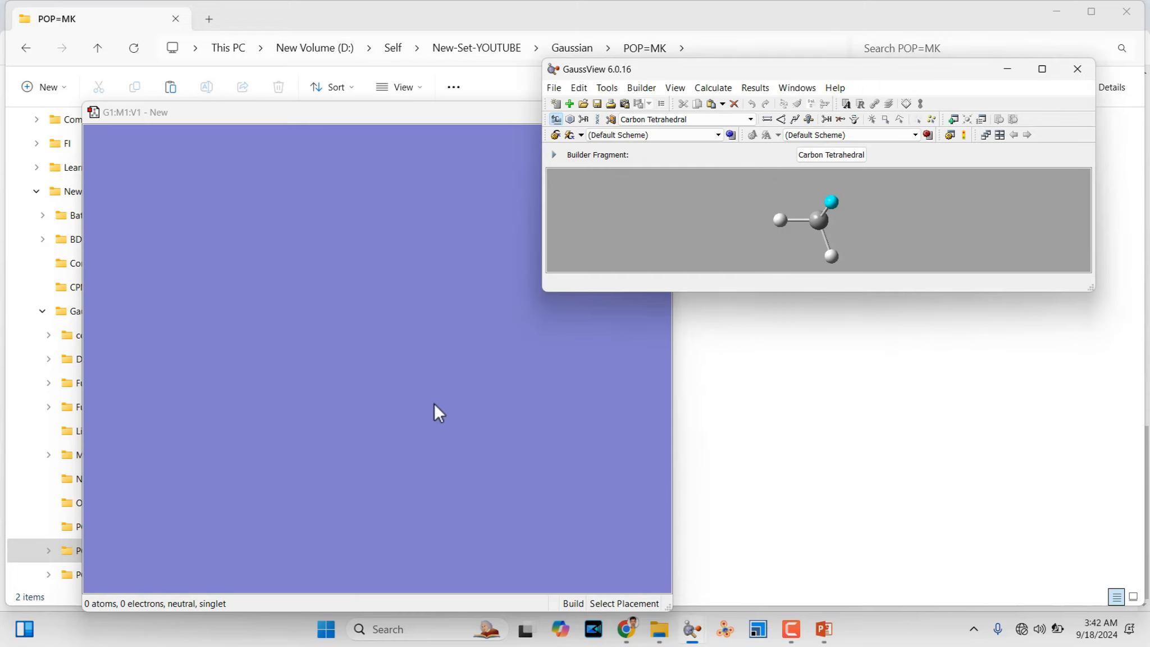
left_click(355, 353)
left_click_drag(298, 343, 361, 371)
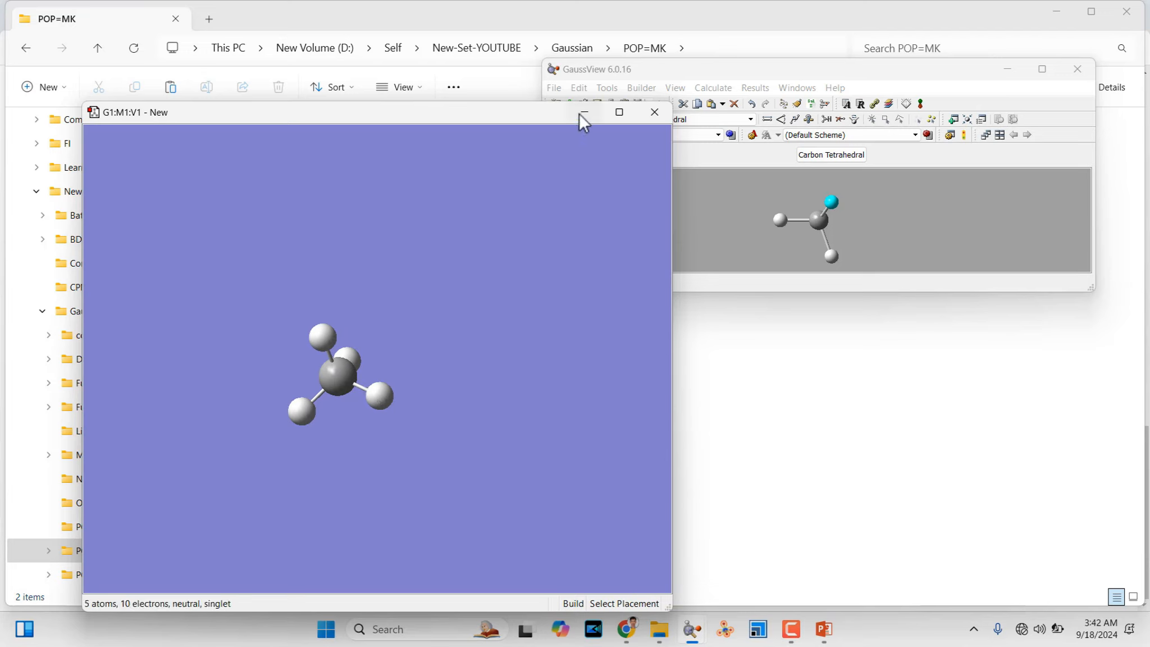
Step: Save the methane structure as the Gaussian input file CH4-opt in the POP=MK\CH4-OPT folder
left_click(594, 73)
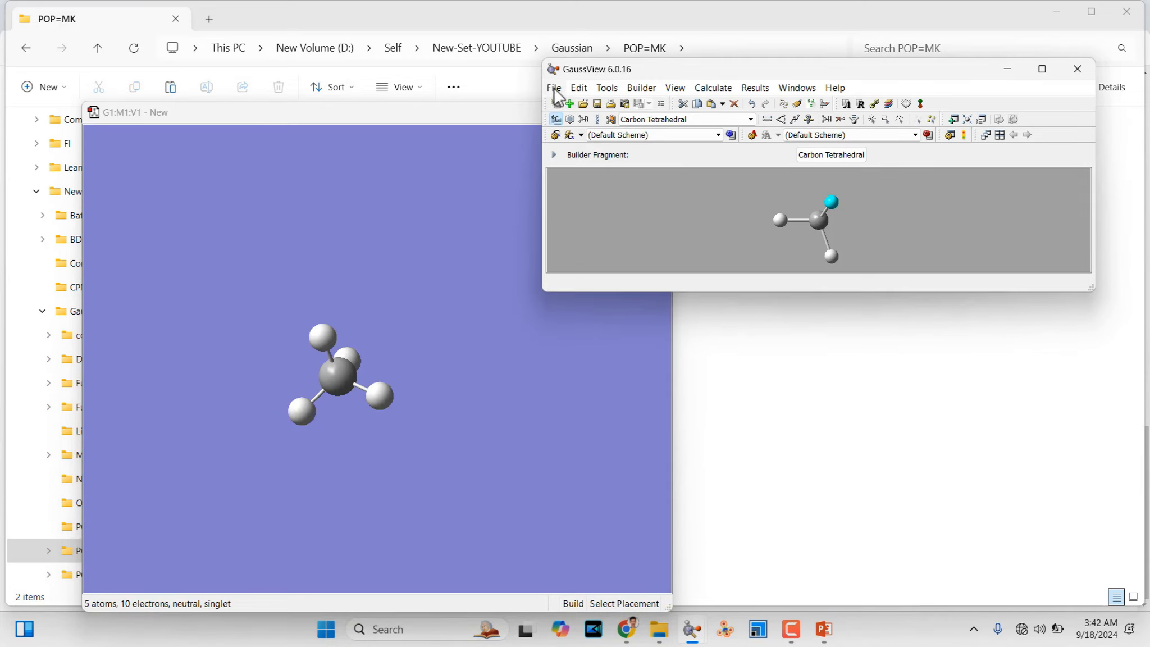
left_click(554, 89)
left_click(581, 208)
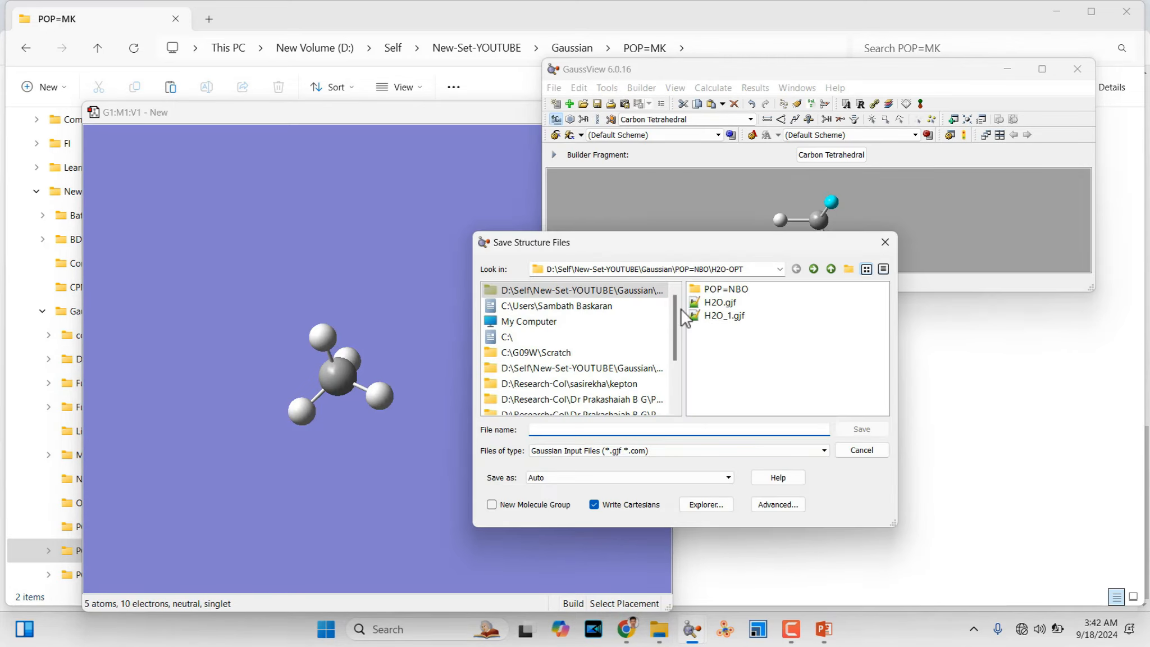
left_click(831, 268)
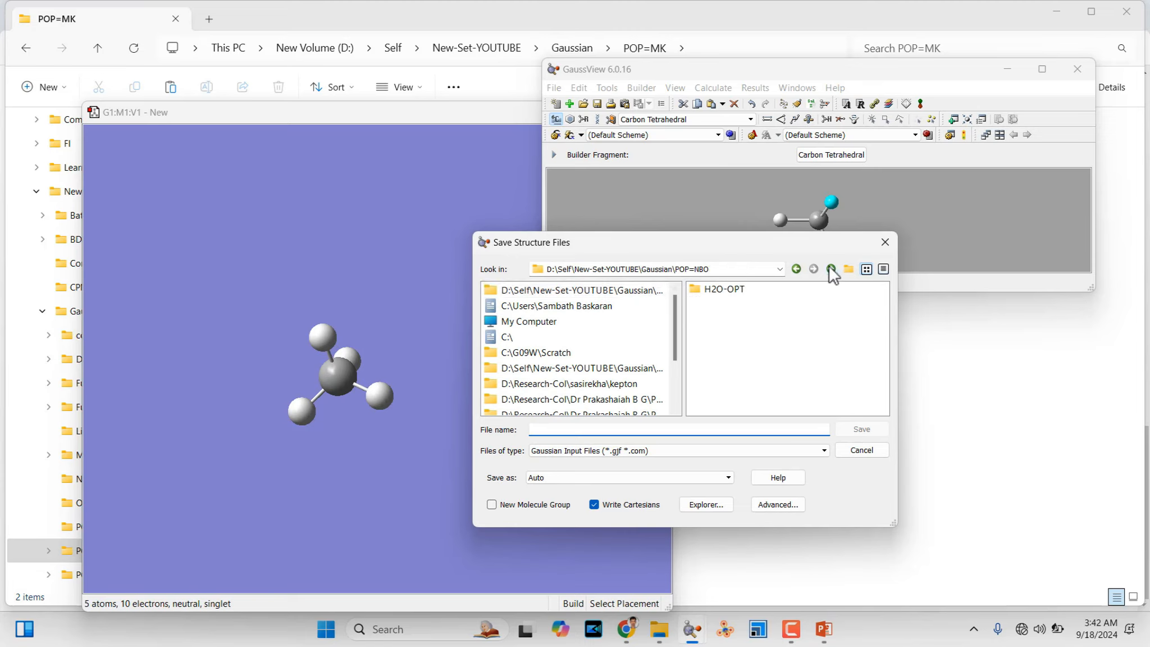
left_click(831, 269)
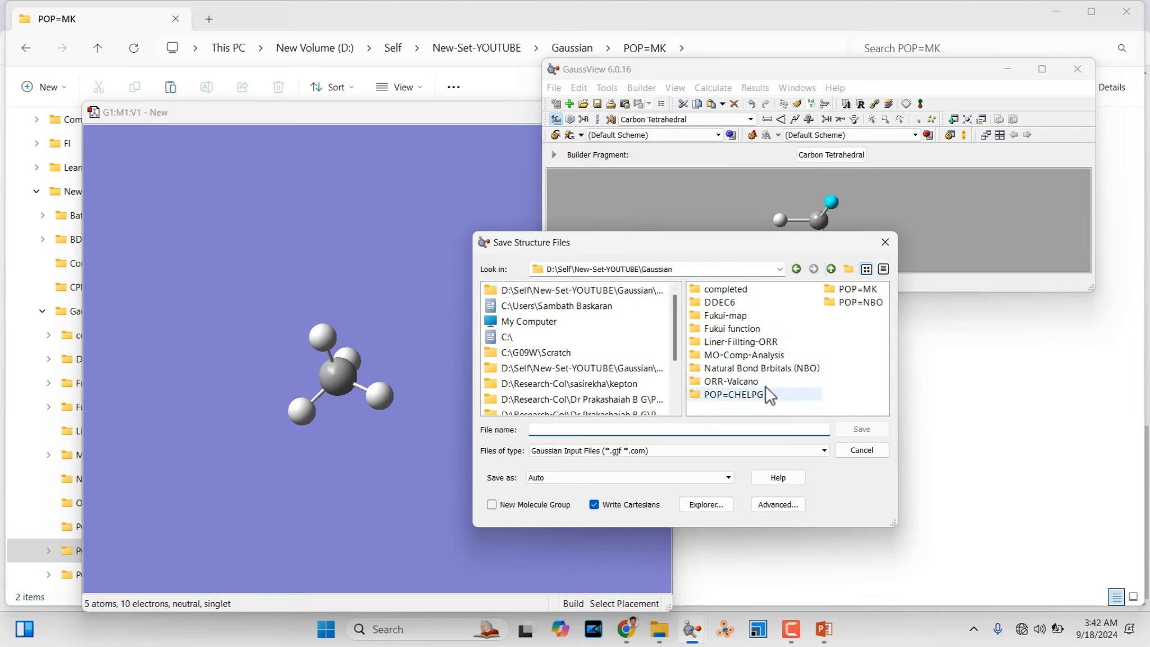
double_click(852, 295)
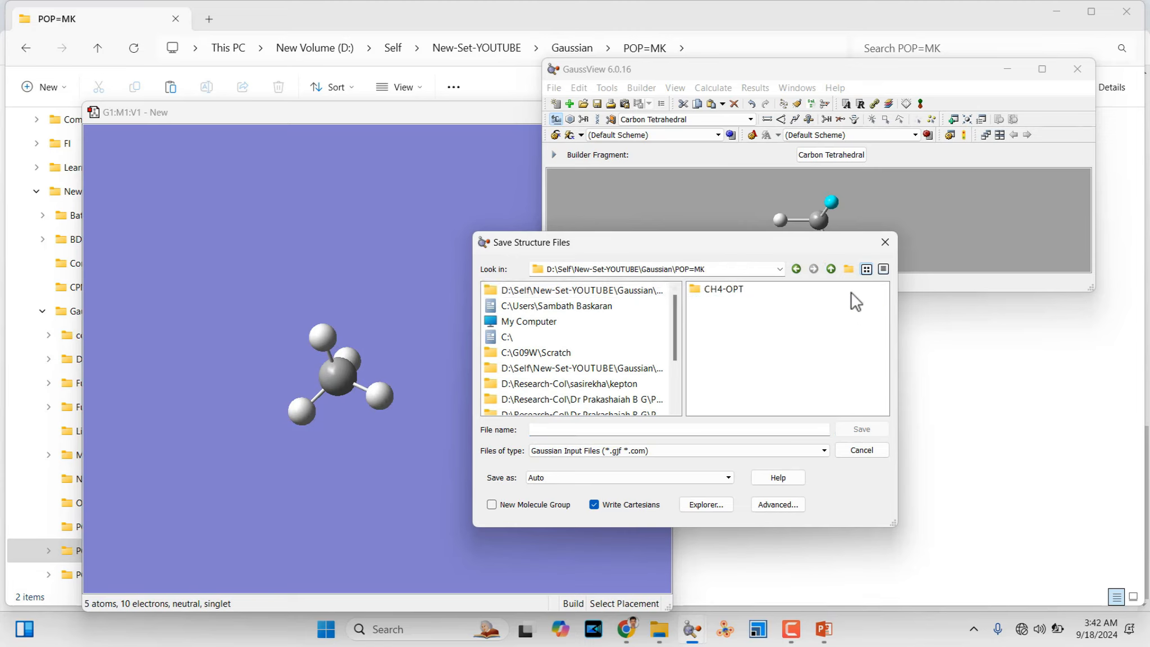
double_click(724, 293)
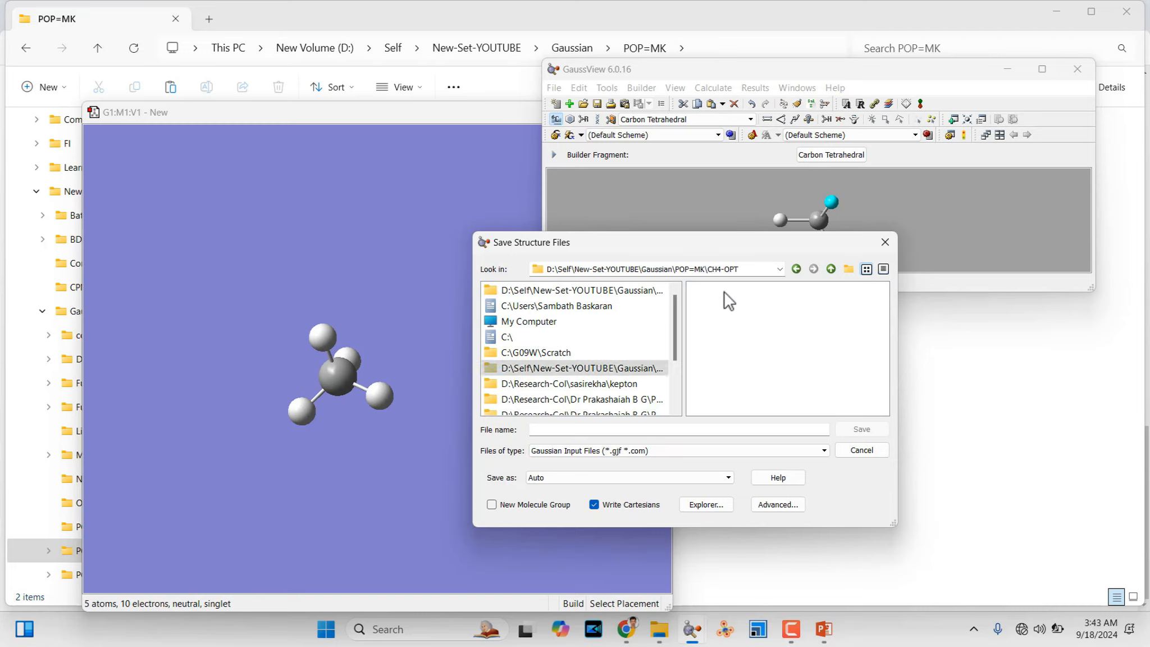
left_click(579, 428)
type("CH4-opt")
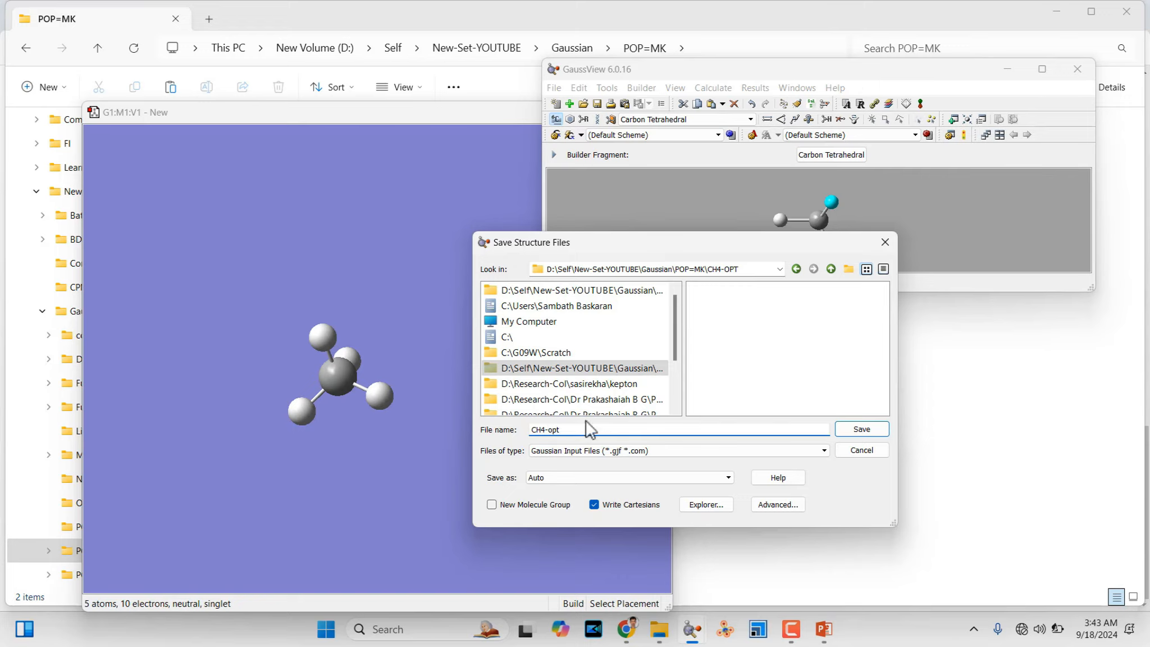
left_click(859, 431)
left_click(862, 441)
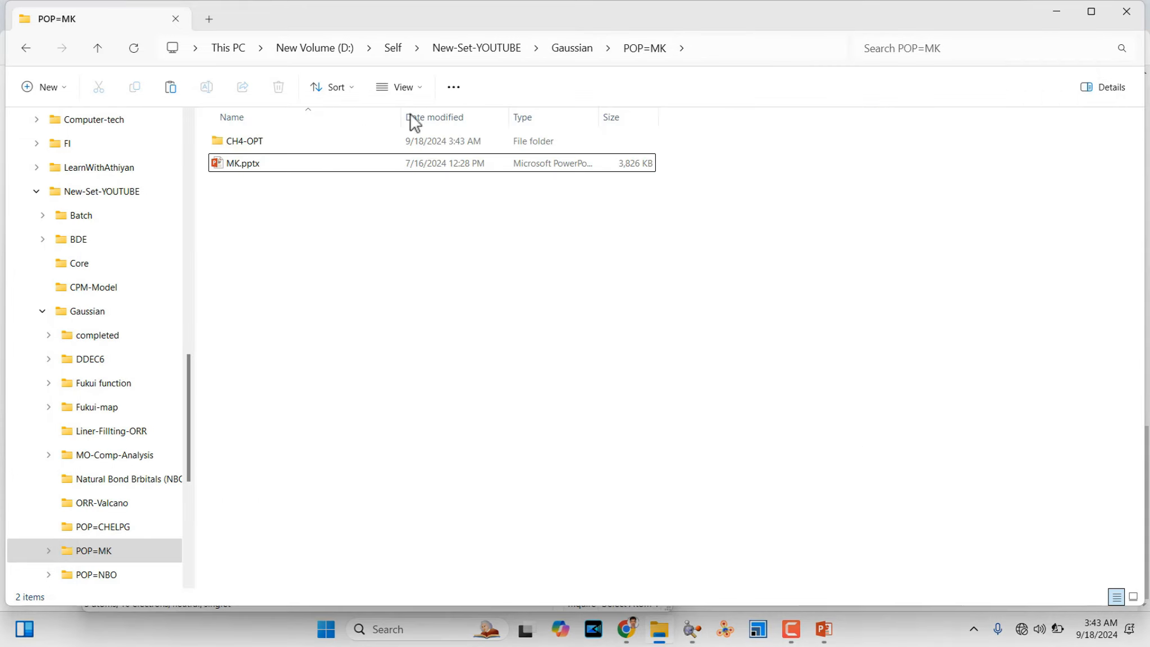
Step: Open CH4-opt.gjf from the CH4-OPT folder in the text editor, select its atomic coordinate lines, and minimize the editor and folder windows
double_click(250, 147)
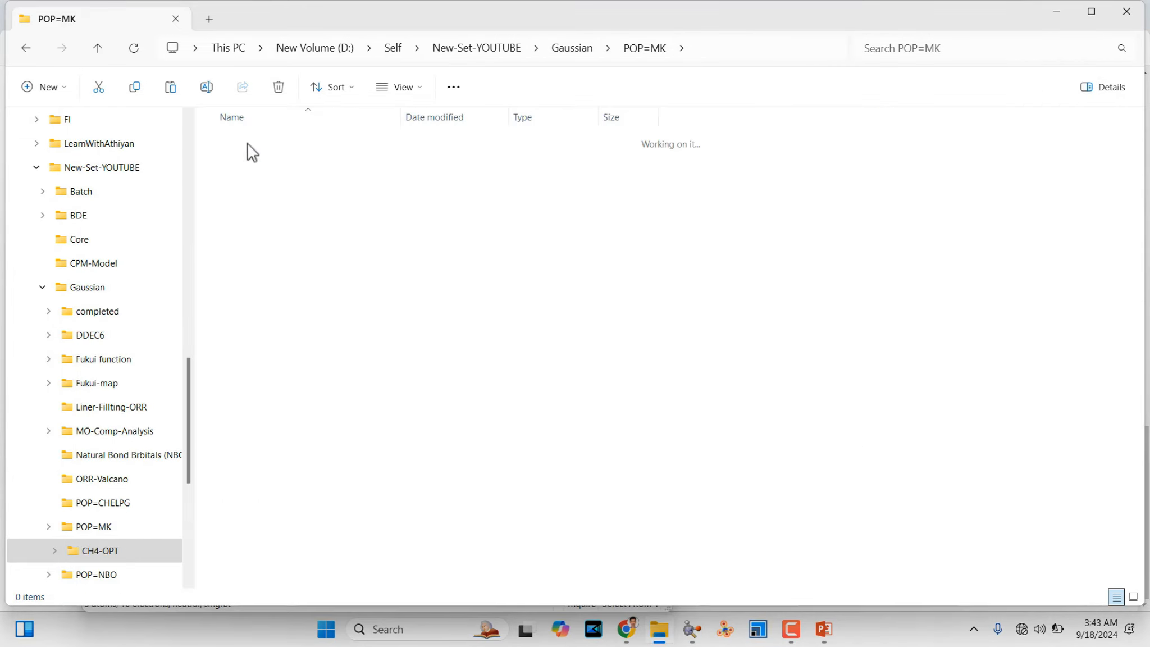
double_click(247, 144)
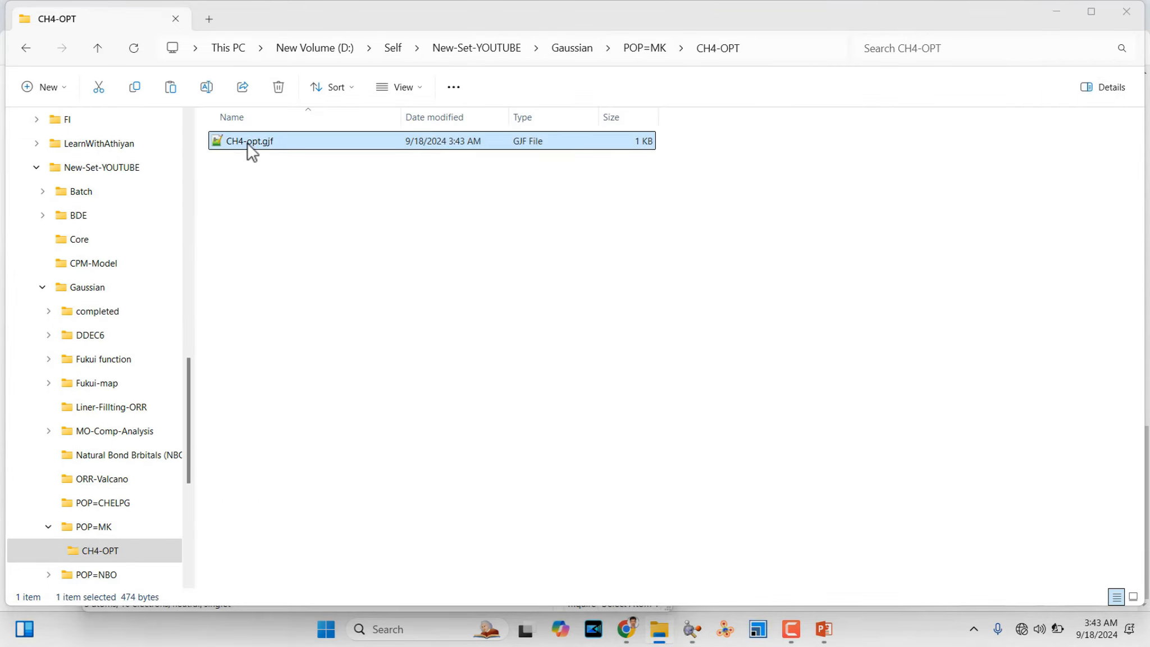
left_click_drag(774, 328, 241, 261)
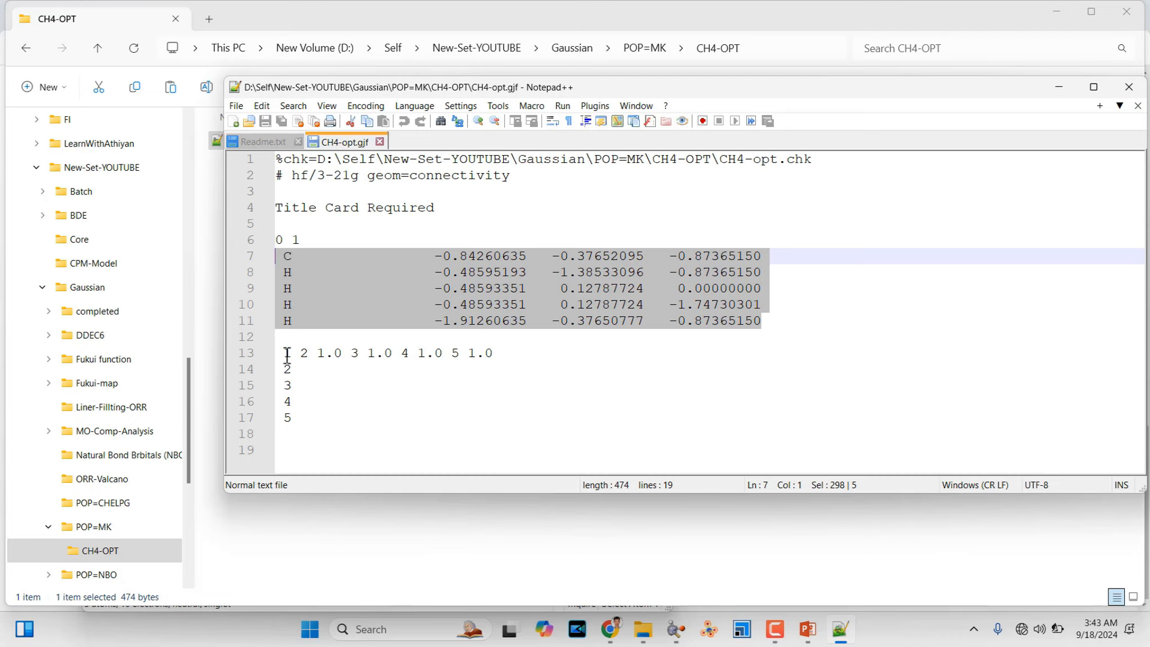
left_click(1057, 89)
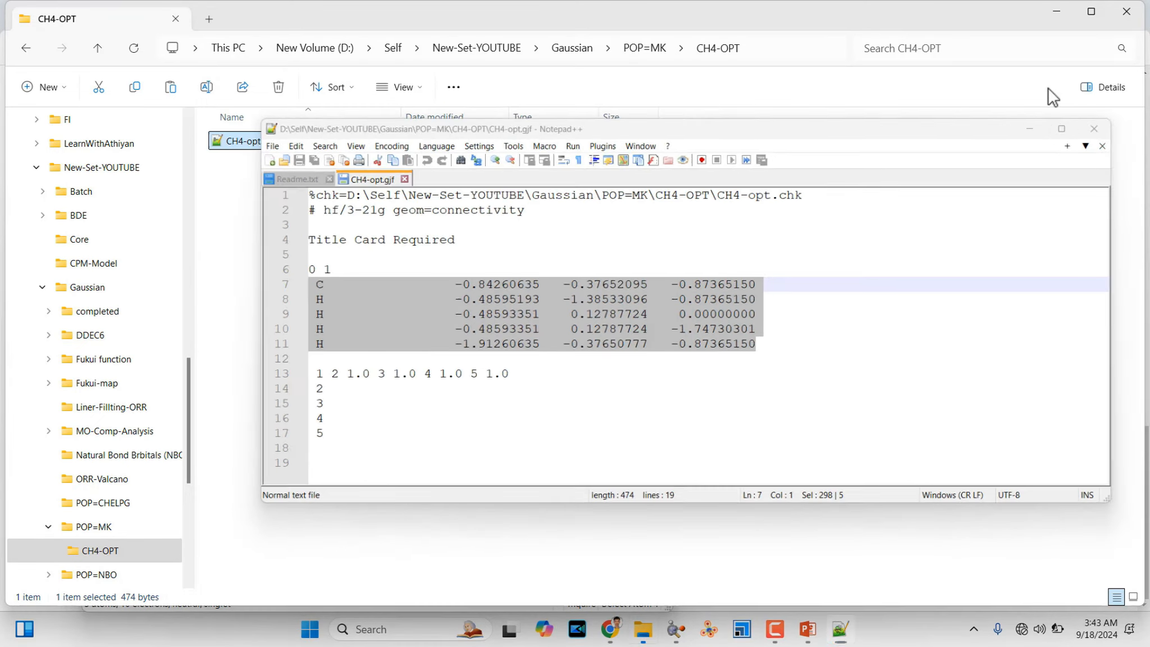
left_click(1050, 9)
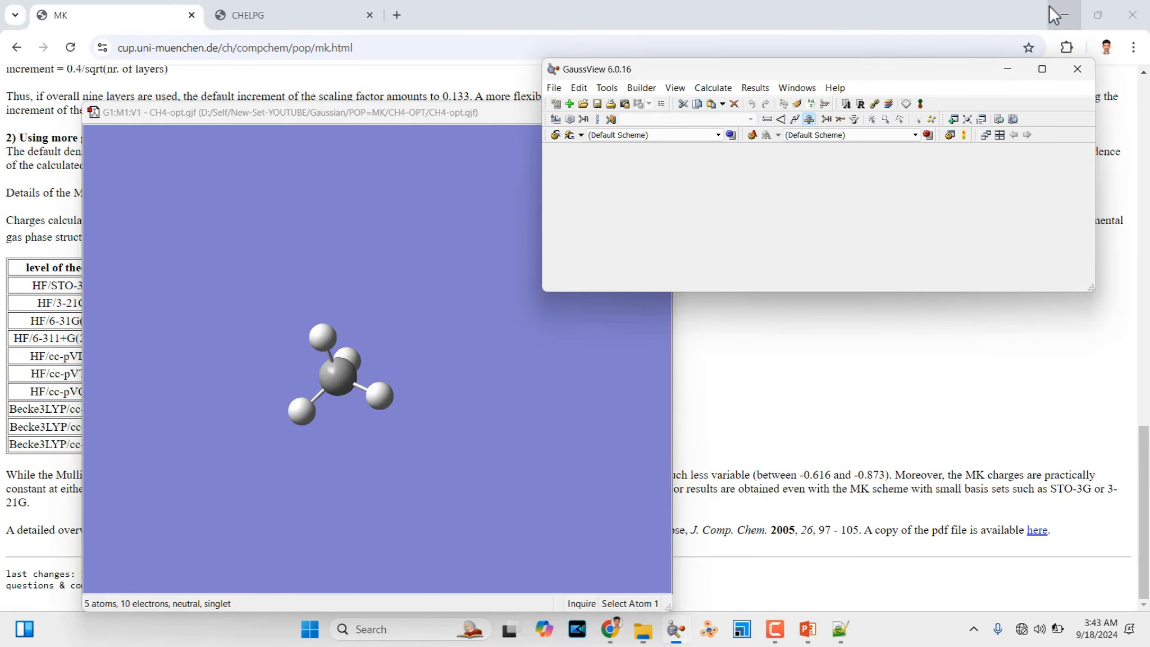
Step: Find and launch Gaussian 09W, and move its window over the molecule view
left_click(408, 629)
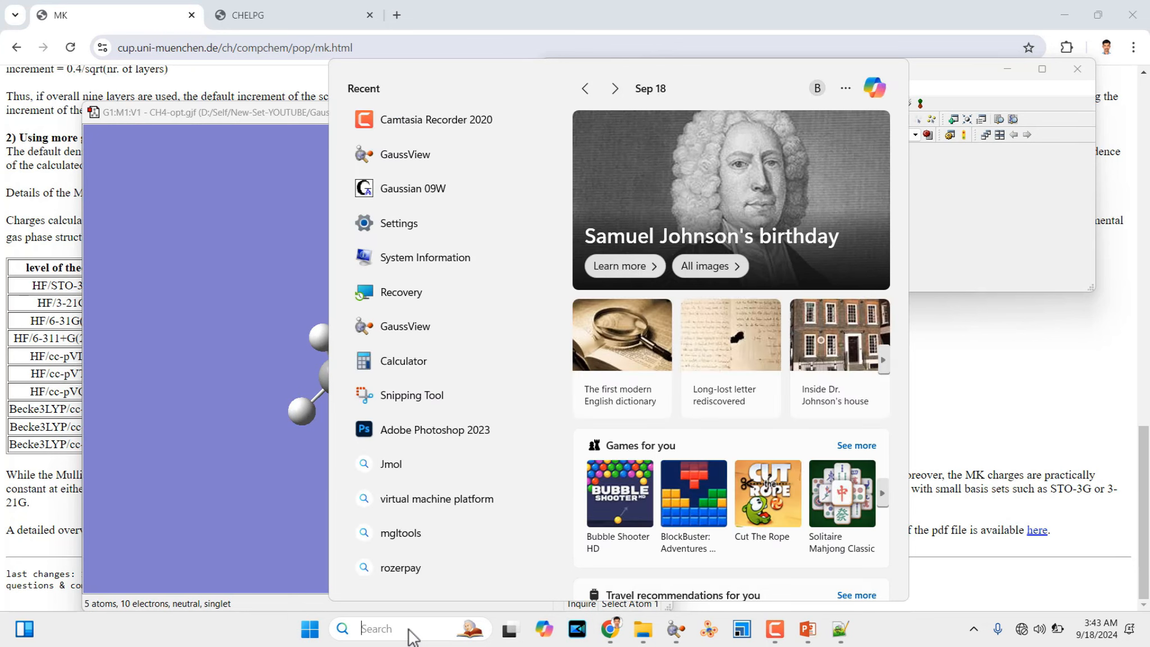
type("gau")
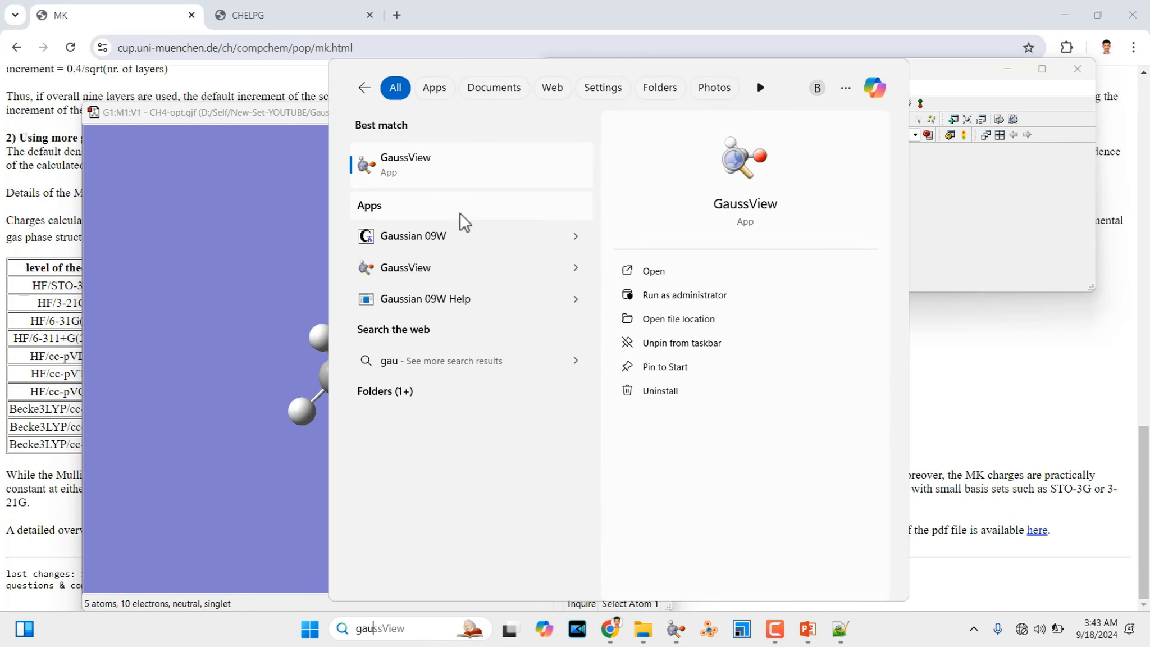
left_click(433, 235)
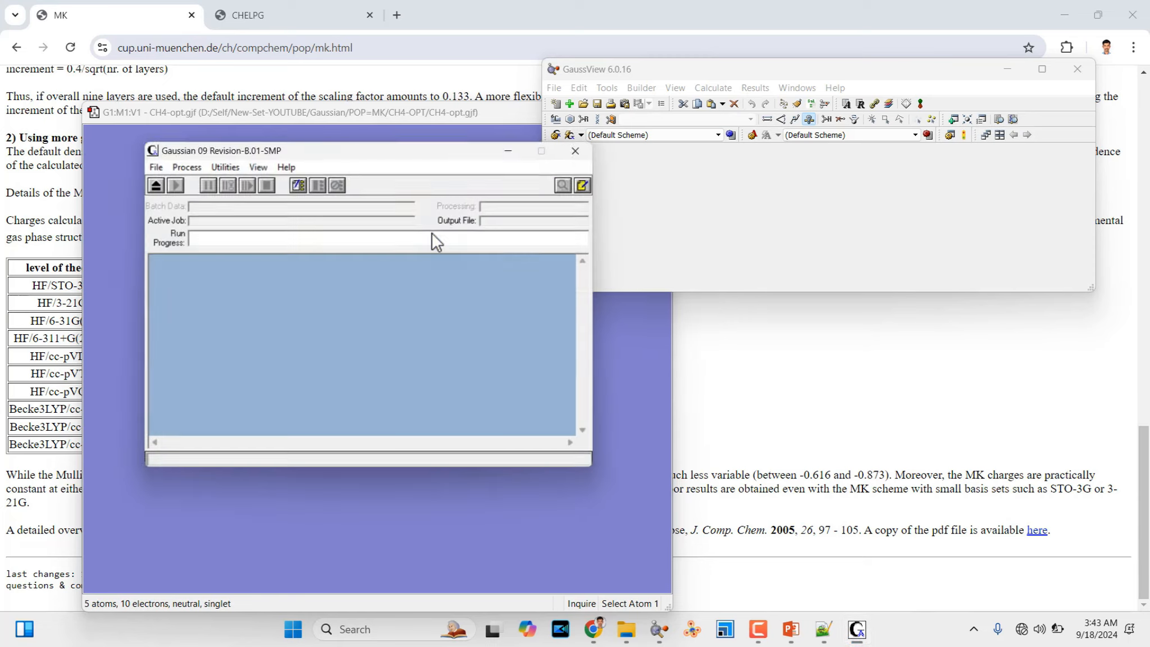
left_click_drag(464, 145, 592, 132)
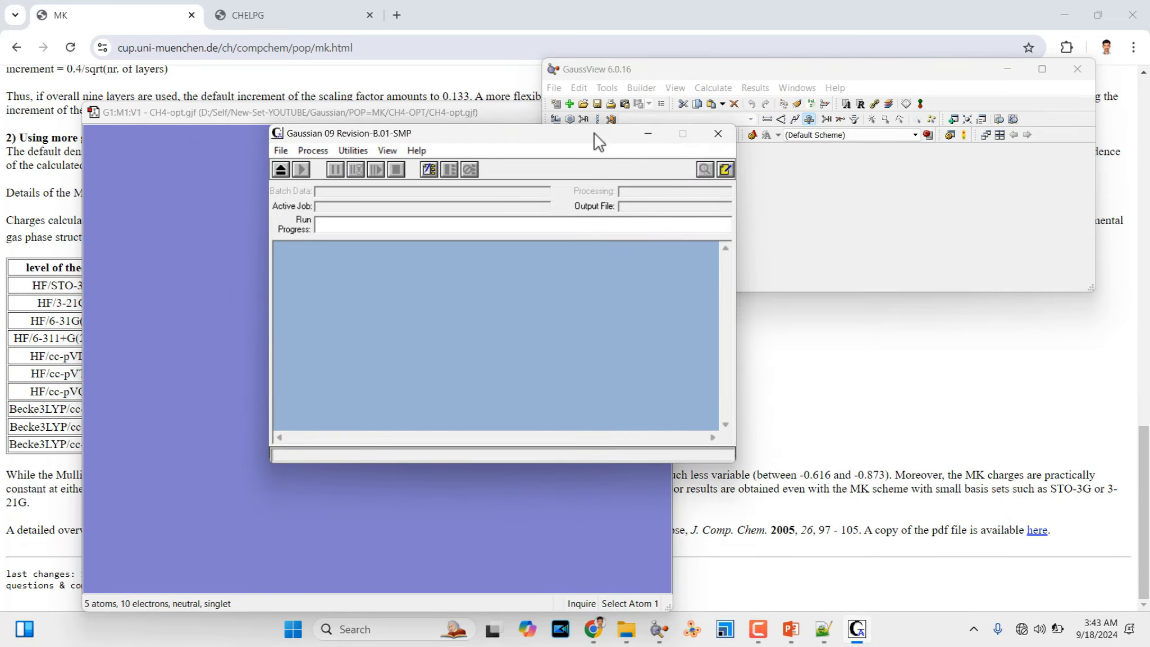
Step: Load the existing input file H2O_1.gjf from the POP=NBO\H2O-OPT folder as a template job
left_click(281, 150)
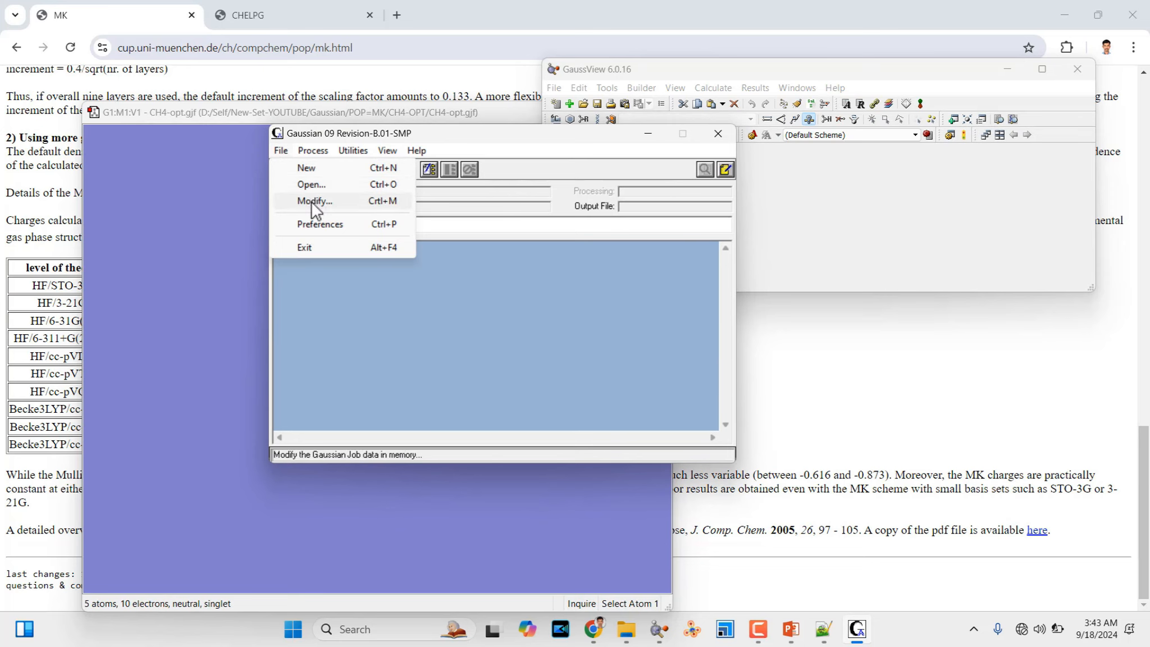
left_click(314, 185)
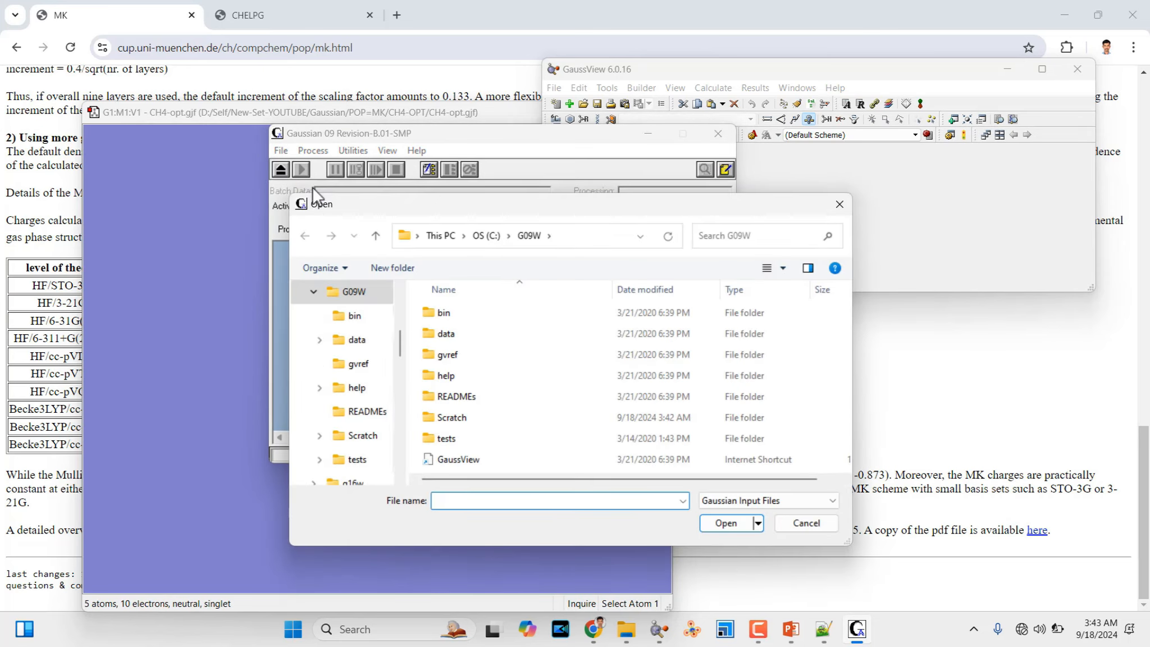
left_click(640, 238)
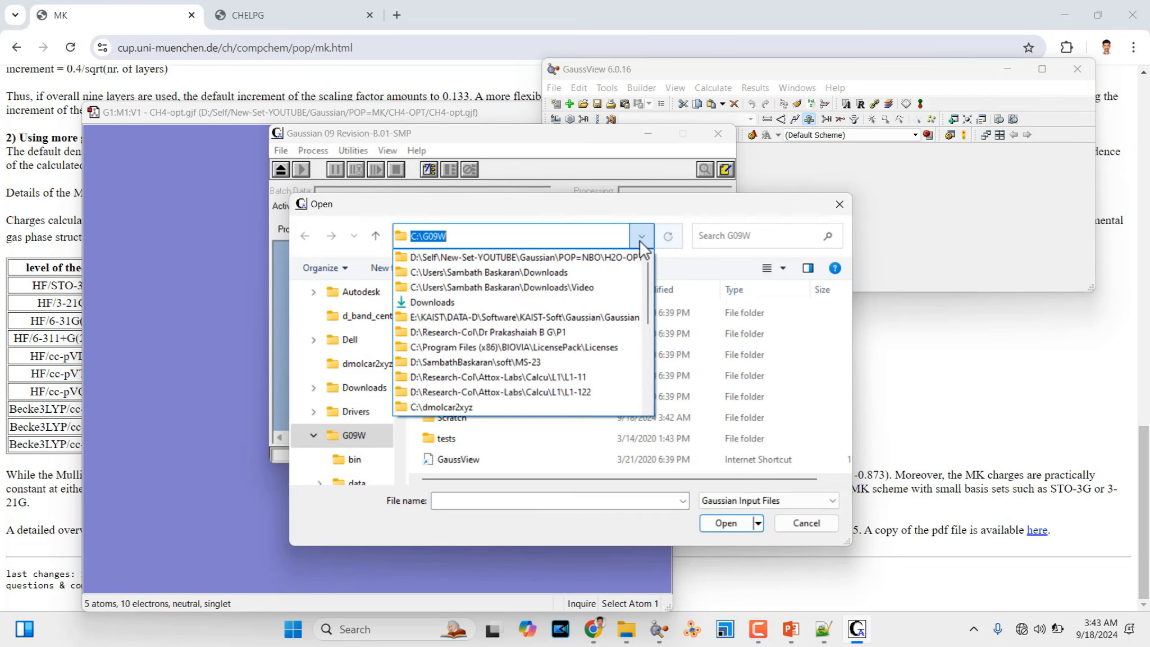
left_click(623, 257)
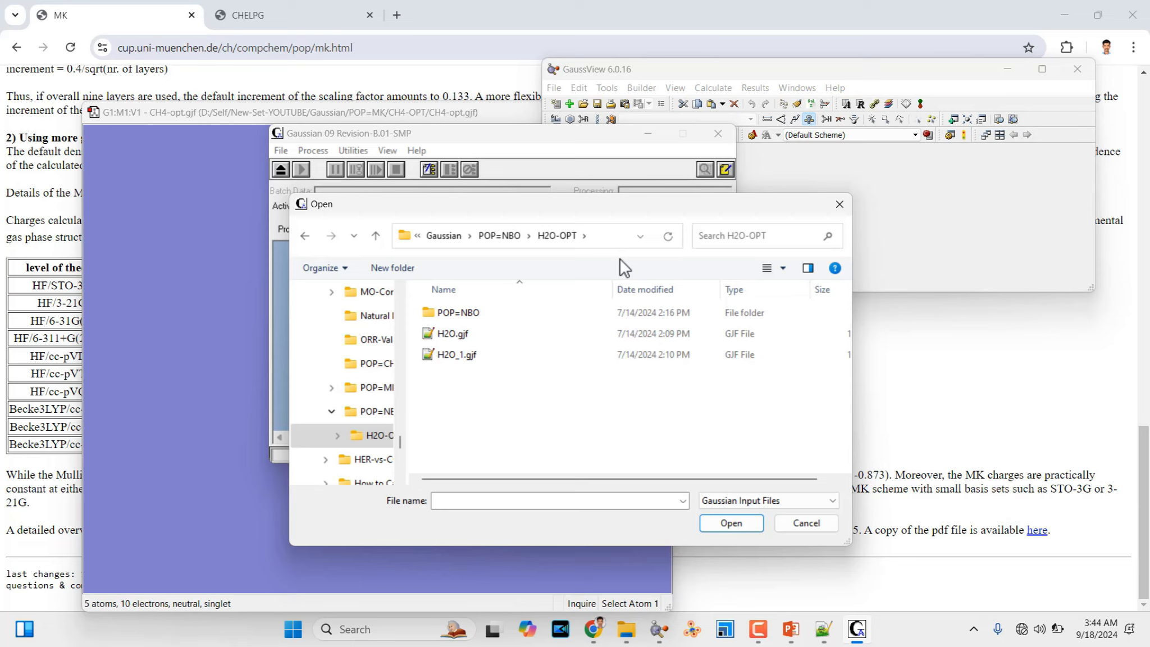
left_click(468, 356)
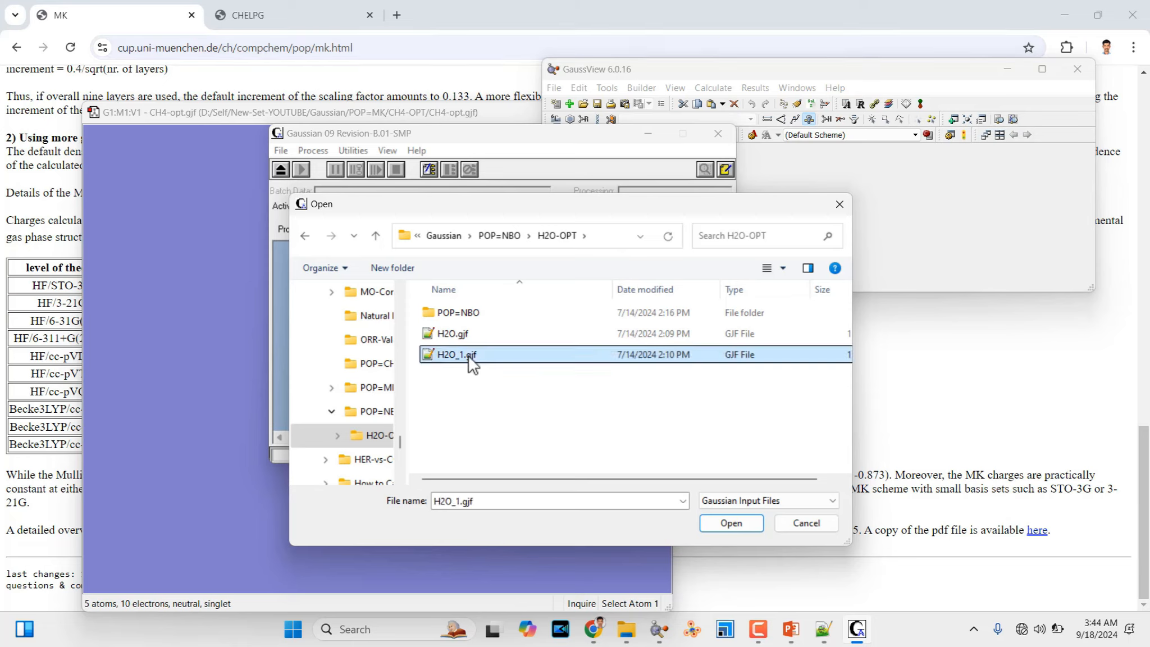
left_click(747, 524)
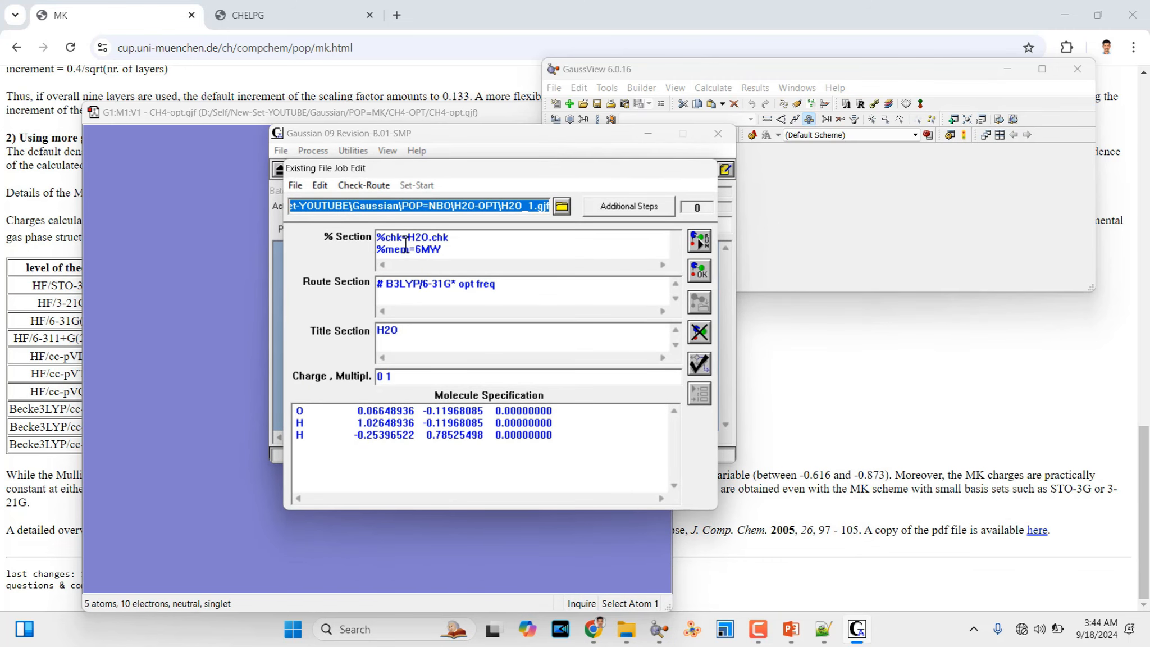
Step: Change the checkpoint file name in the % Section to CH4.chk and check the memory and processor lines
left_click_drag(411, 242, 429, 242)
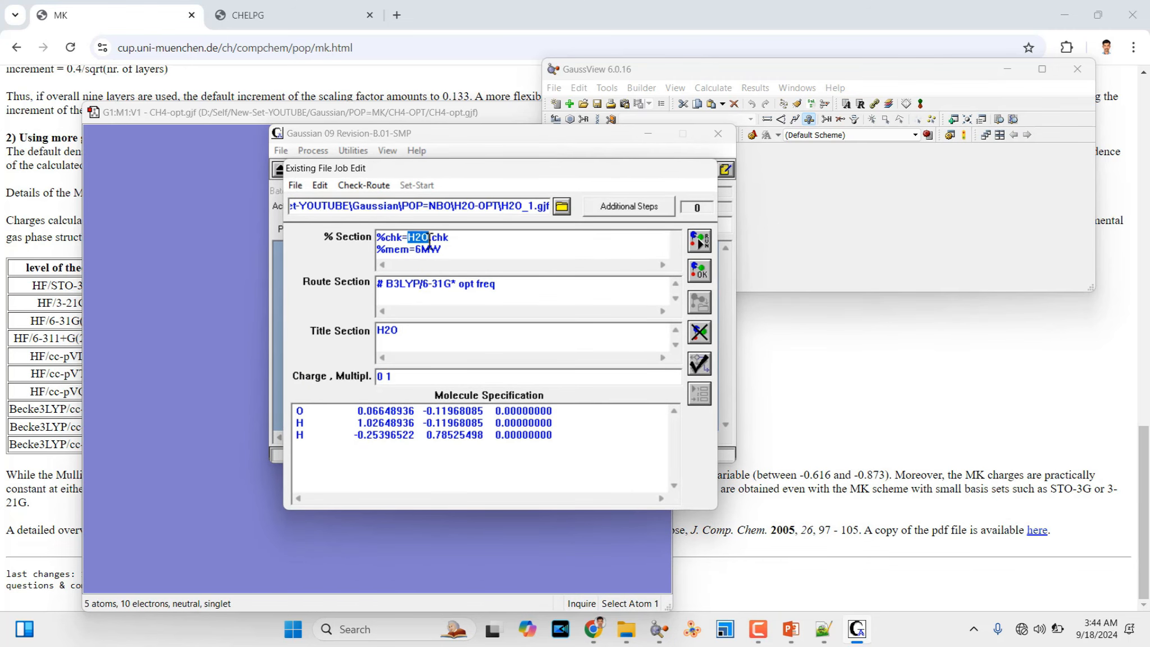
type("CH4")
left_click(460, 255)
scroll(436, 251, "down", 1)
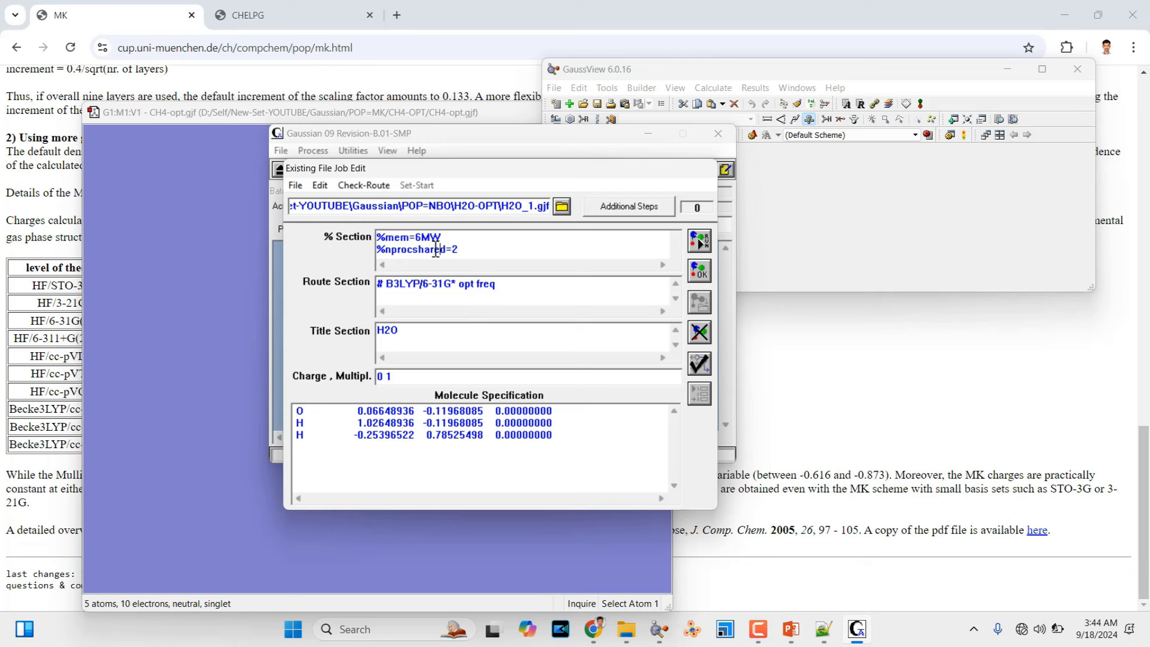
left_click_drag(470, 249, 358, 203)
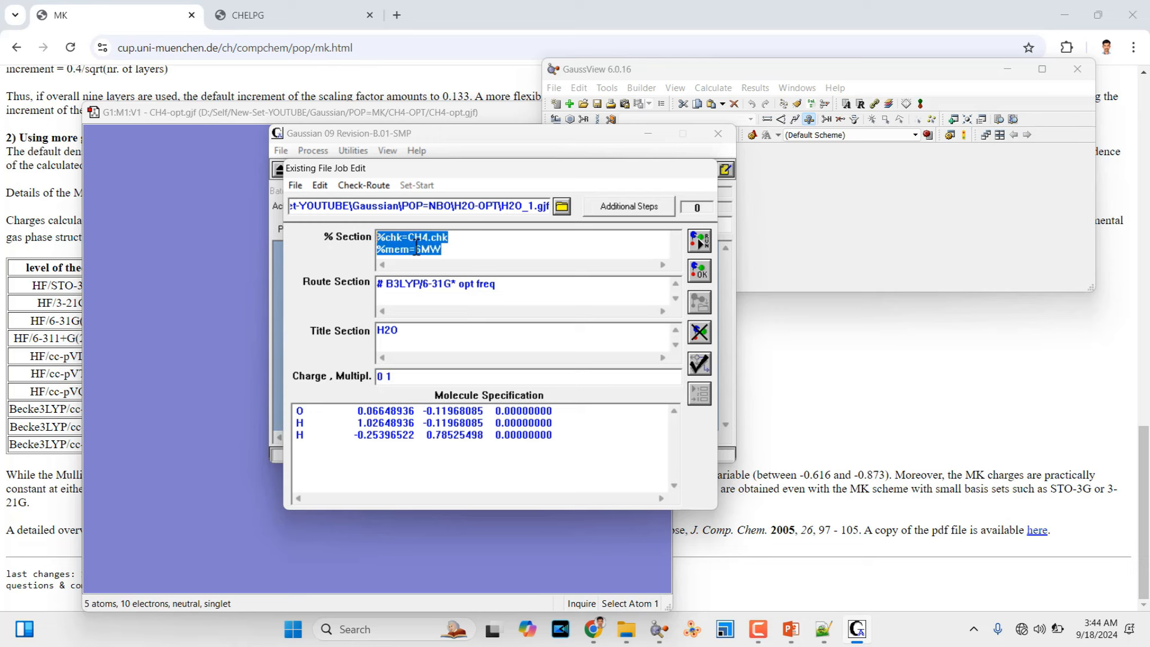
left_click(458, 251)
scroll(457, 250, "down", 1)
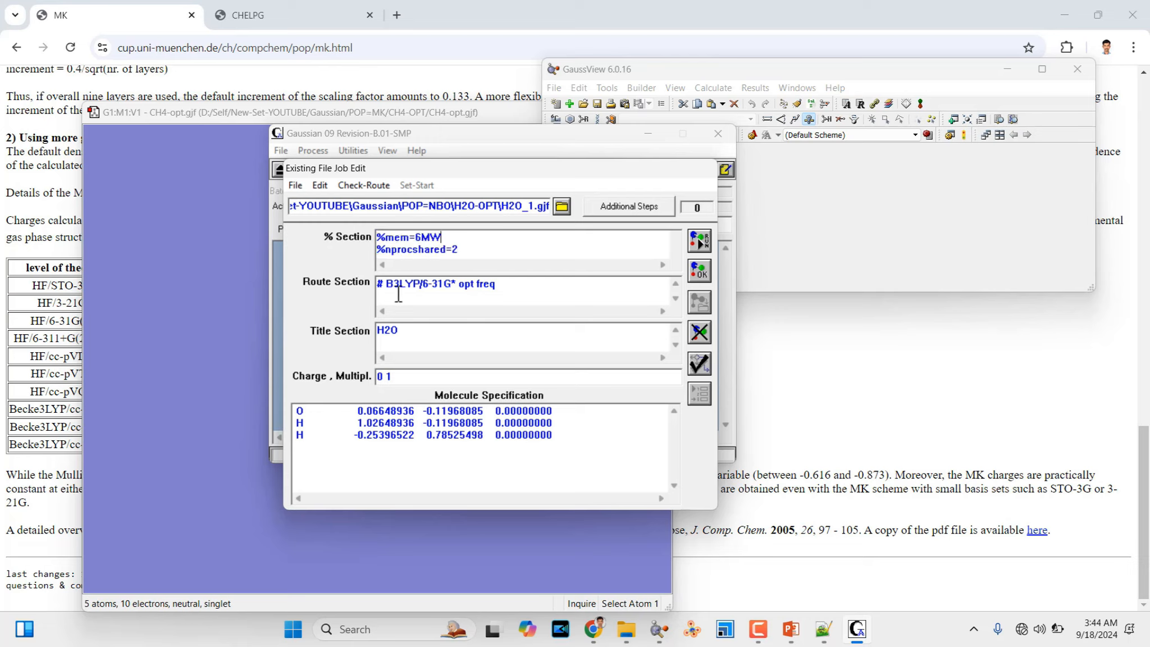
Step: Review the B3LYP/6-31G* opt freq route and set the job's Title Section to CH4
left_click_drag(385, 285, 420, 287)
left_click(465, 287)
double_click(412, 330)
type("CH4")
Step: Check the charge and multiplicity, and clear the water coordinates from the Molecule Specification
left_click_drag(384, 375, 378, 376)
left_click(405, 376)
left_click_drag(570, 437, 247, 398)
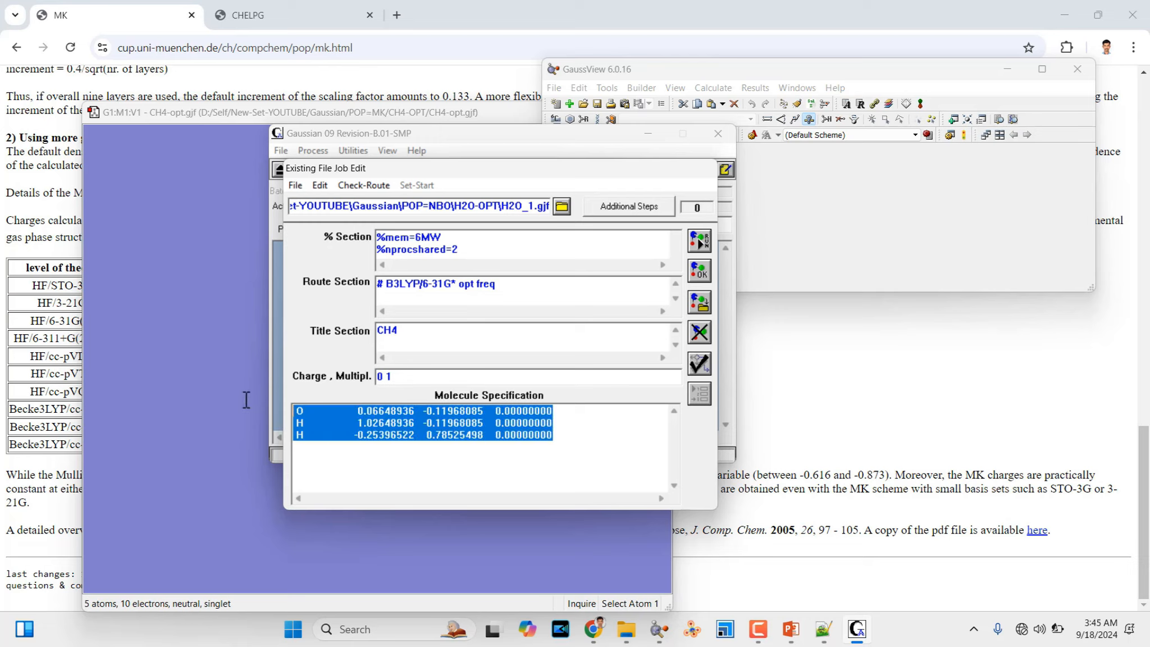
key("Delete")
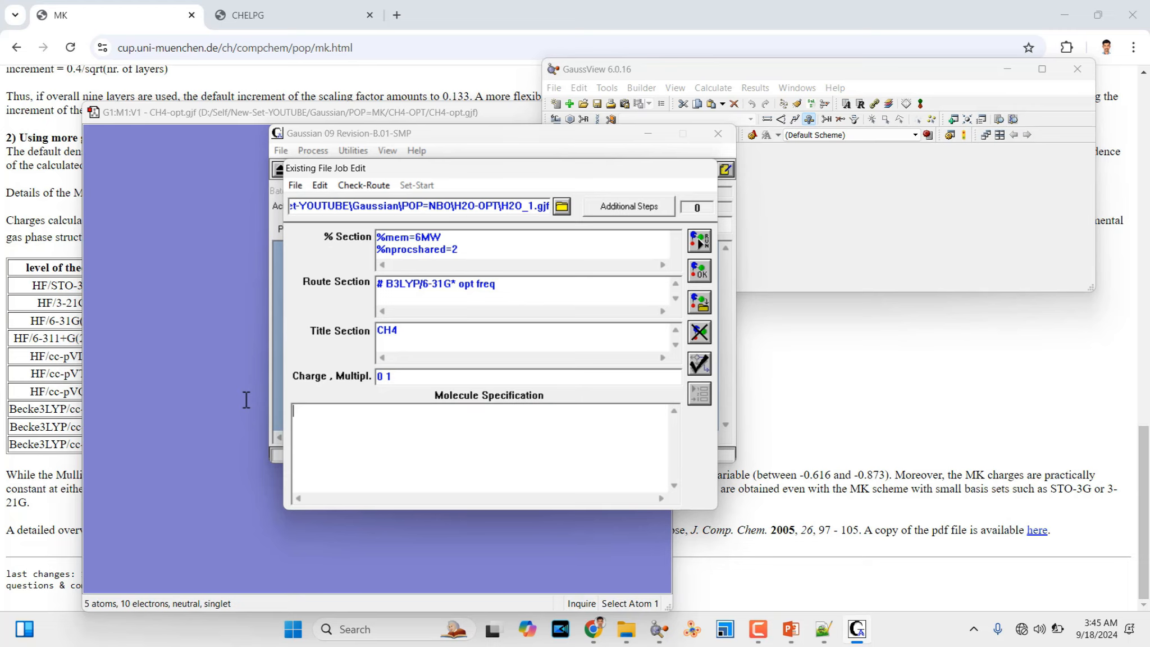
Step: Open CH4-opt.gjf from the CH4-OPT folder in Notepad++ and copy its five atom coordinate lines
left_click(626, 640)
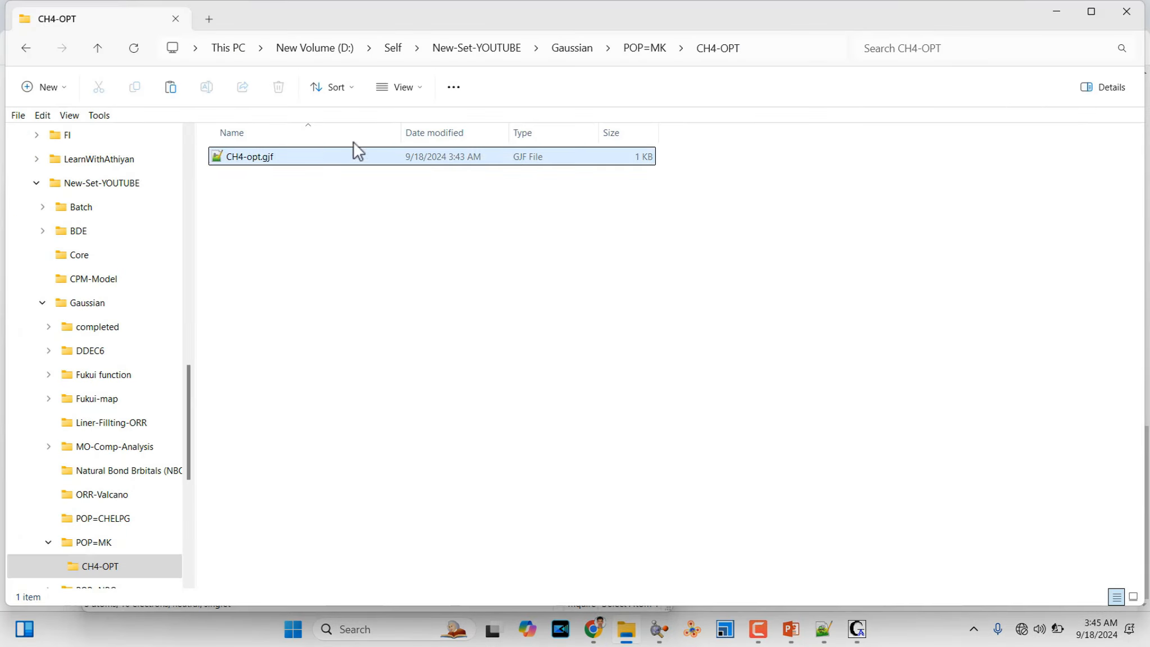
double_click(249, 158)
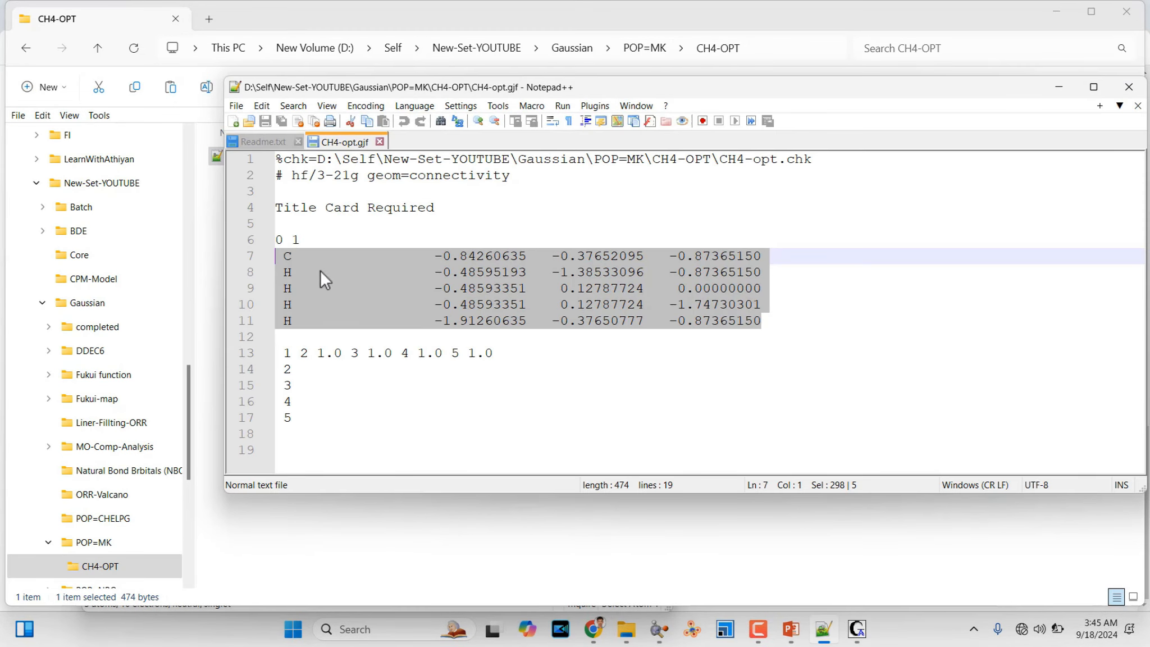
right_click(596, 279)
left_click(540, 277)
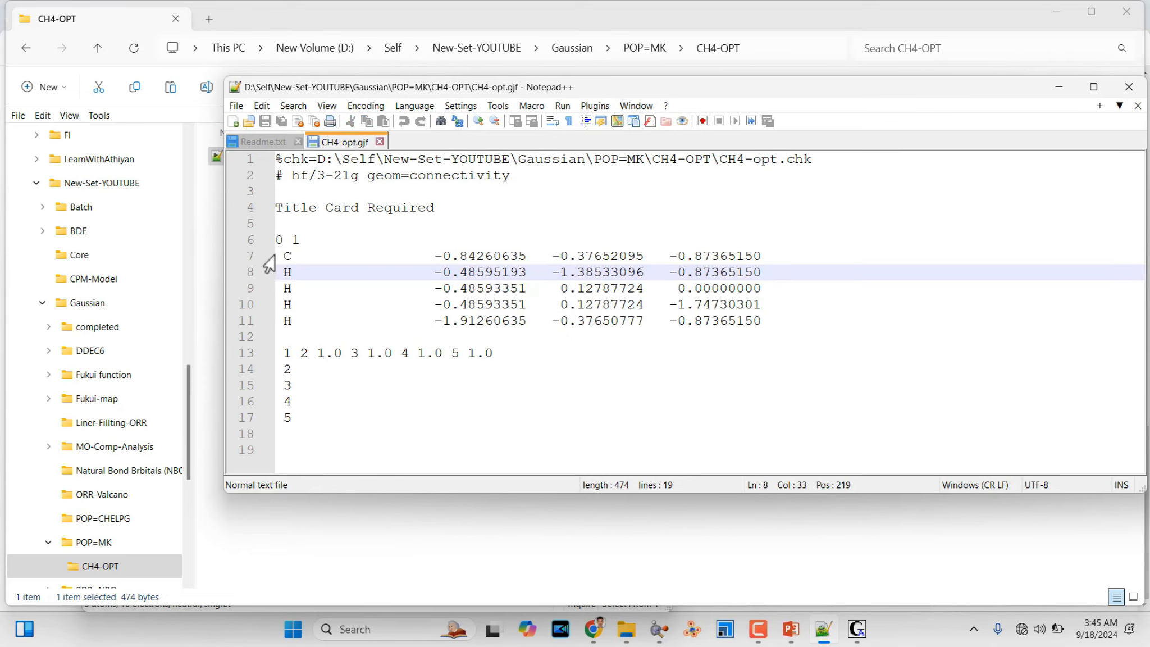
left_click_drag(275, 256, 795, 319)
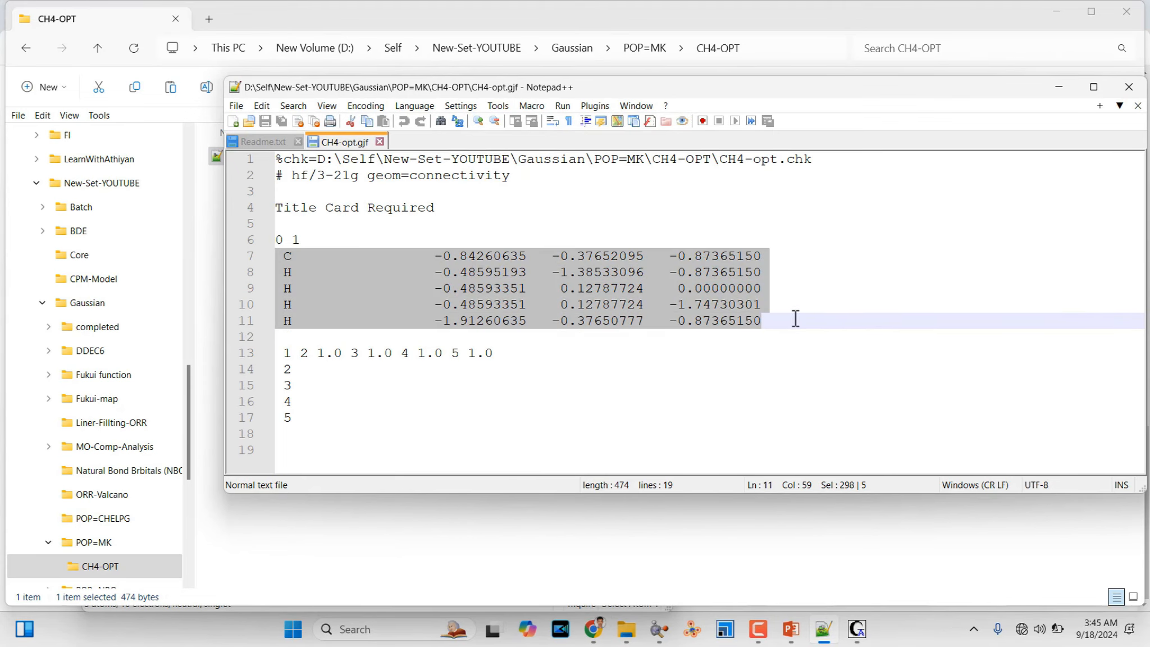
right_click(715, 287)
right_click(622, 264)
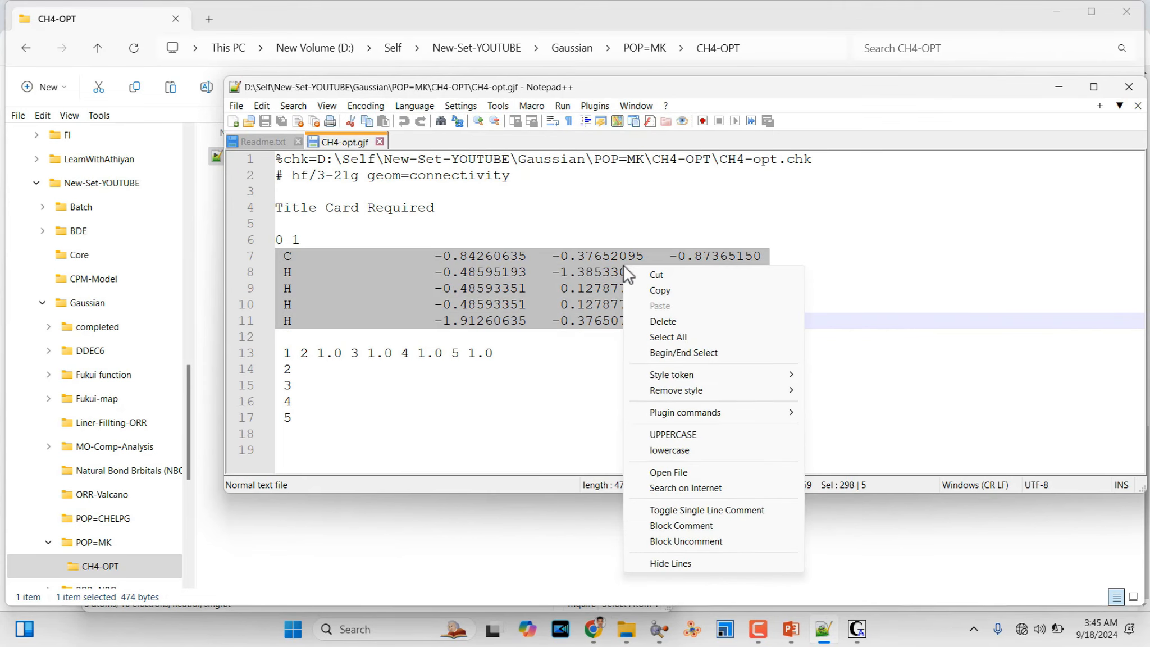
left_click(663, 291)
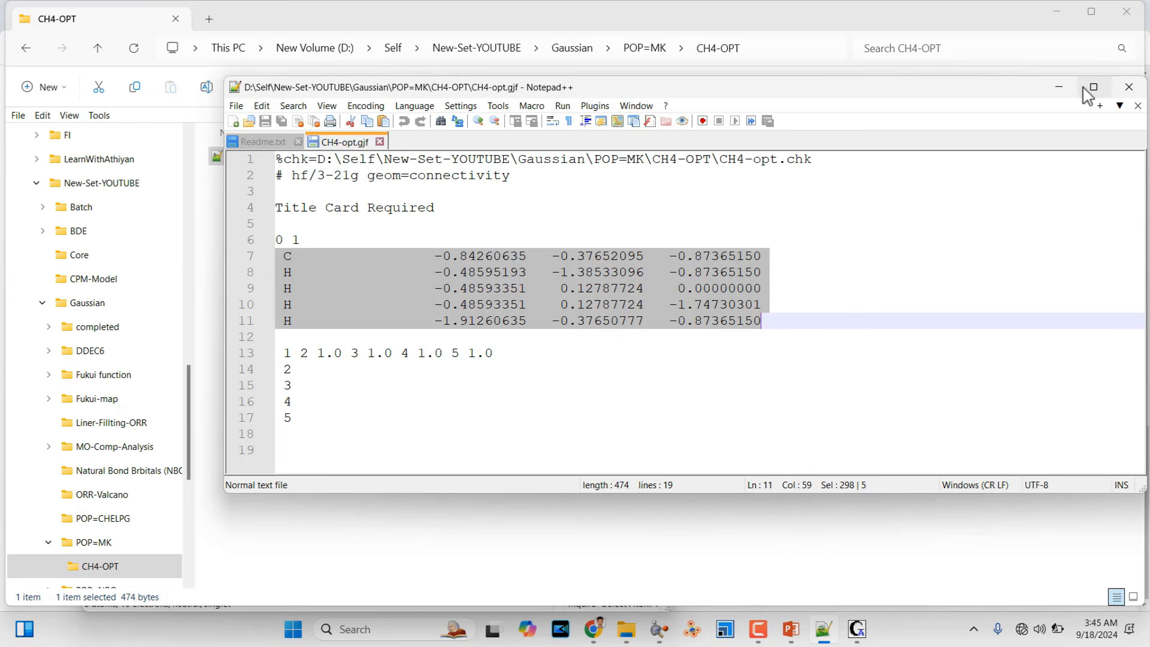
Step: Return to Gaussian 09W, paste the methane coordinates into the Molecule Specification, and check the pasted block down to its end
left_click(1059, 87)
left_click(858, 629)
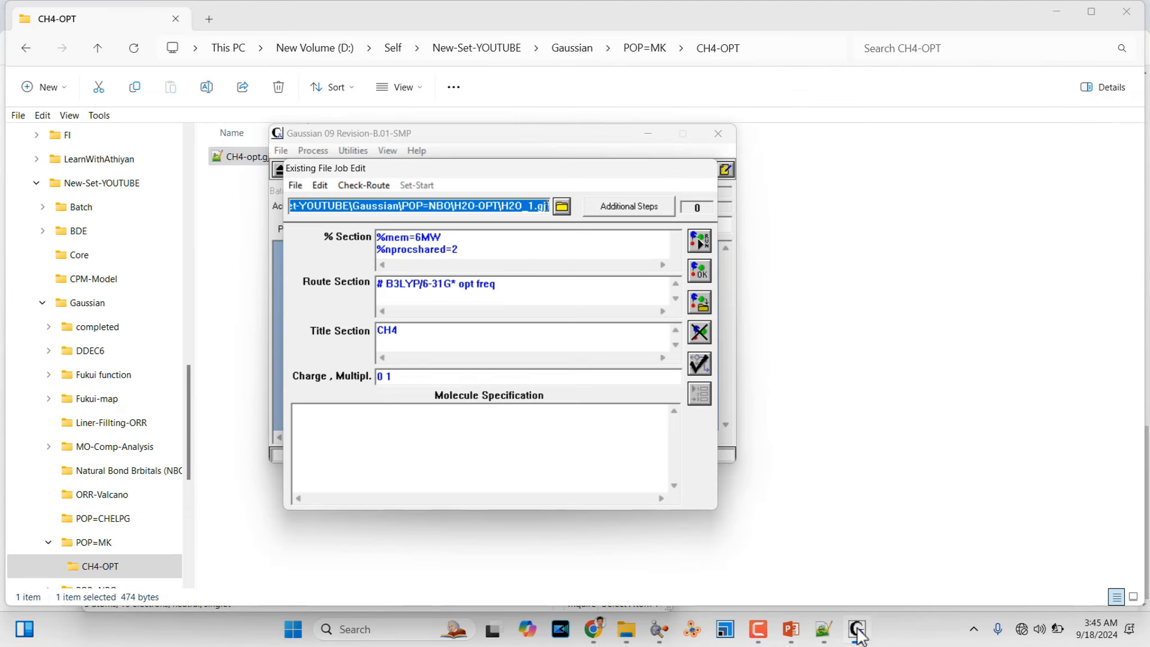
left_click(308, 415)
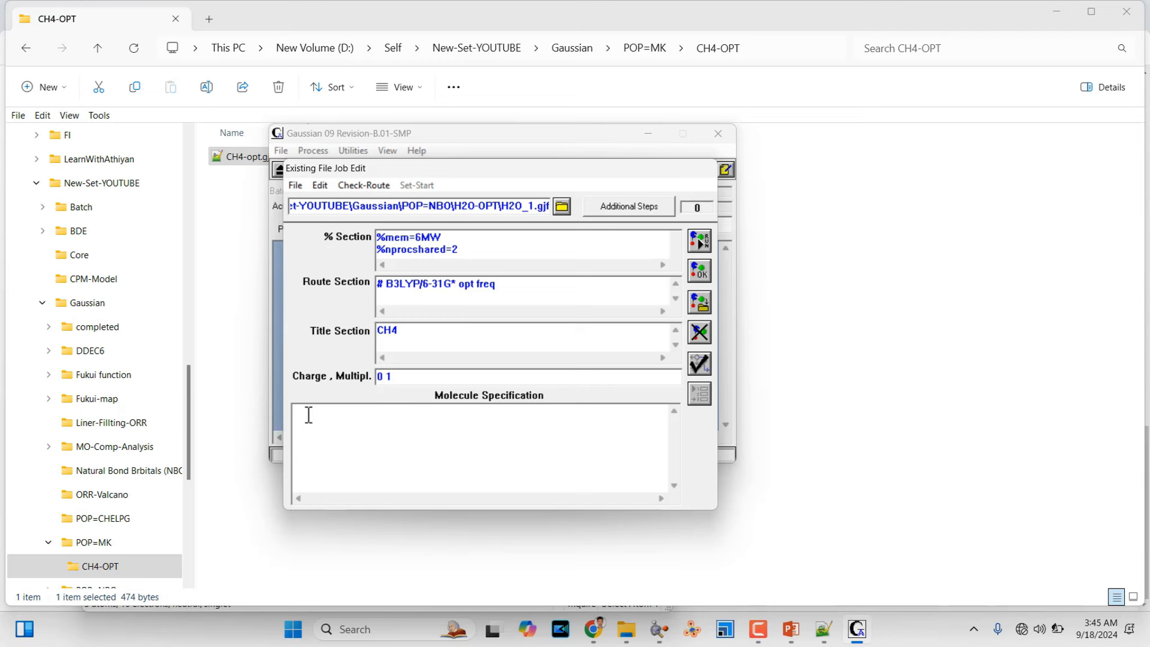
key("ctrl+v")
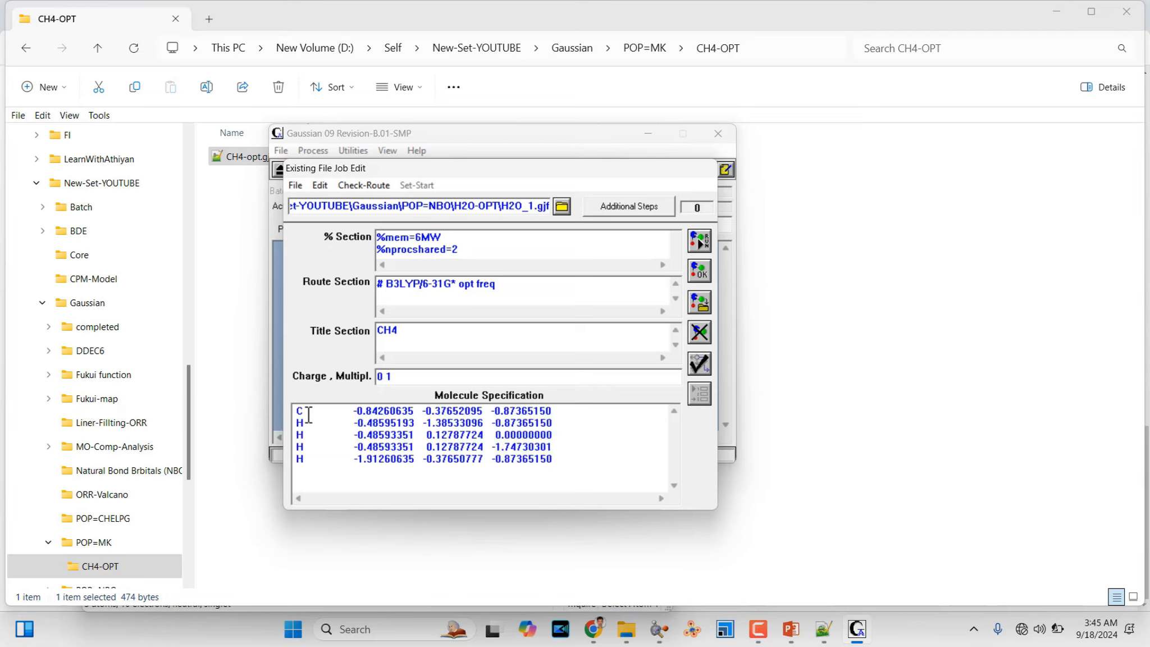
right_click(324, 462)
left_click(319, 487)
left_click_drag(296, 411, 590, 473)
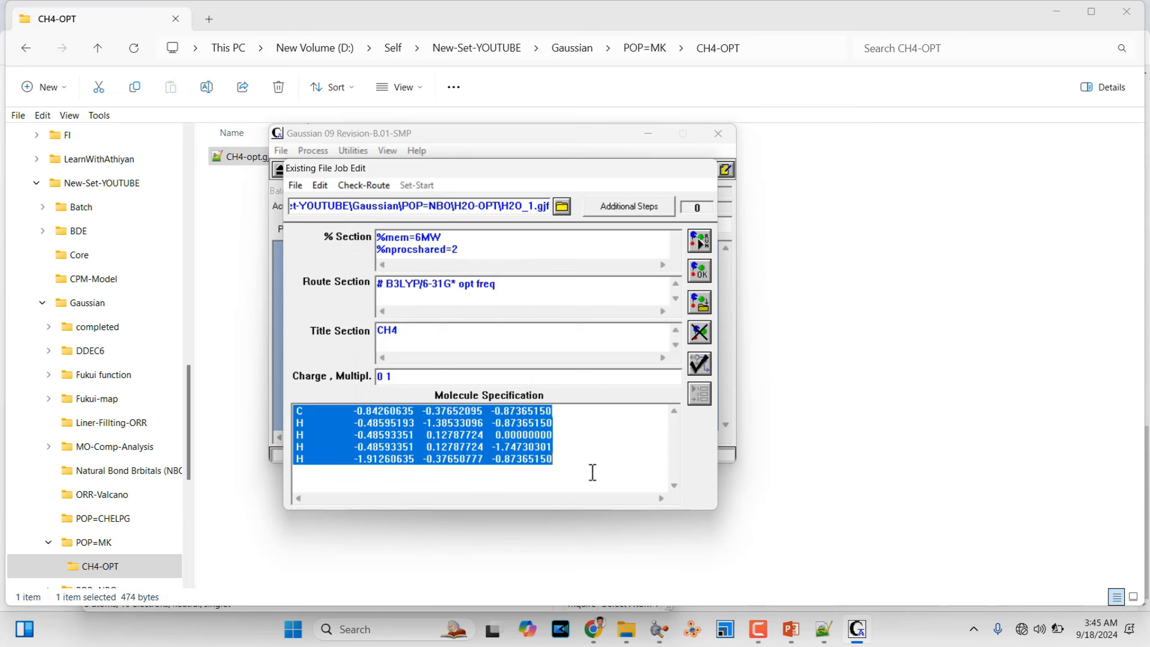
left_click(586, 467)
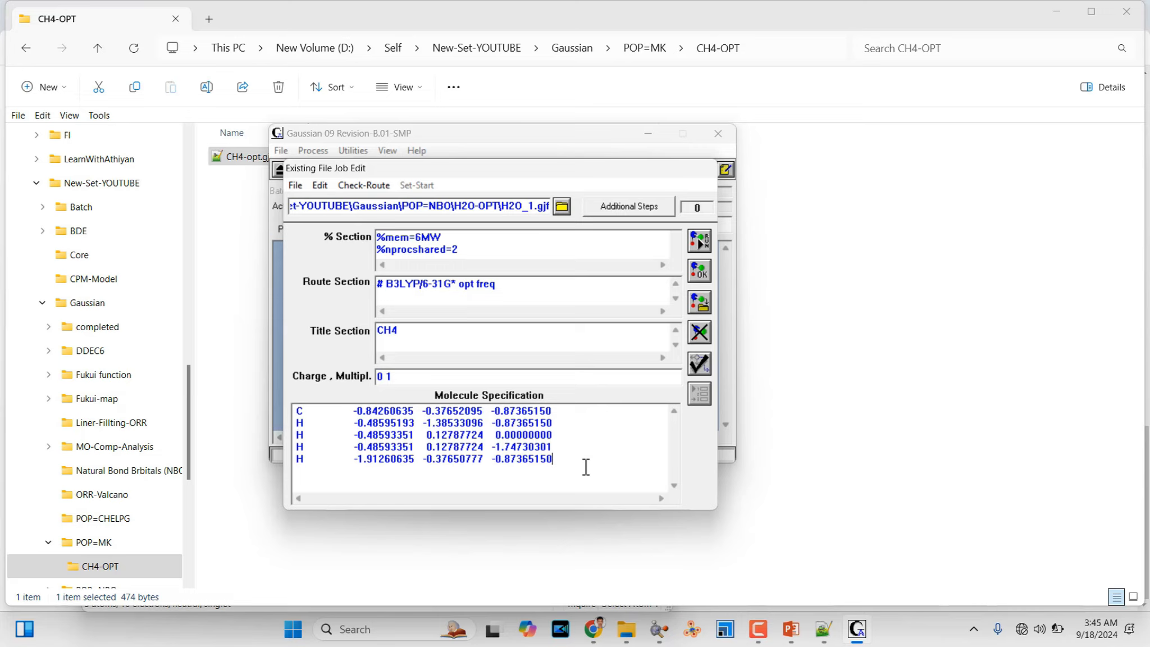
scroll(586, 467, "down", 5)
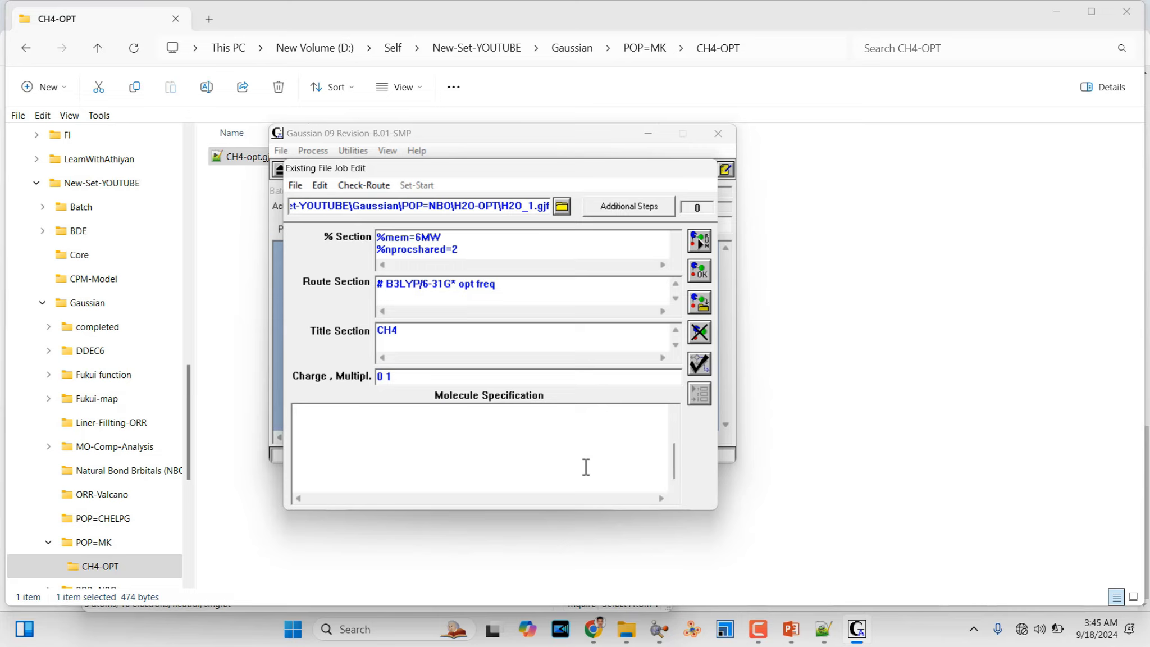
scroll(463, 447, "up", 5)
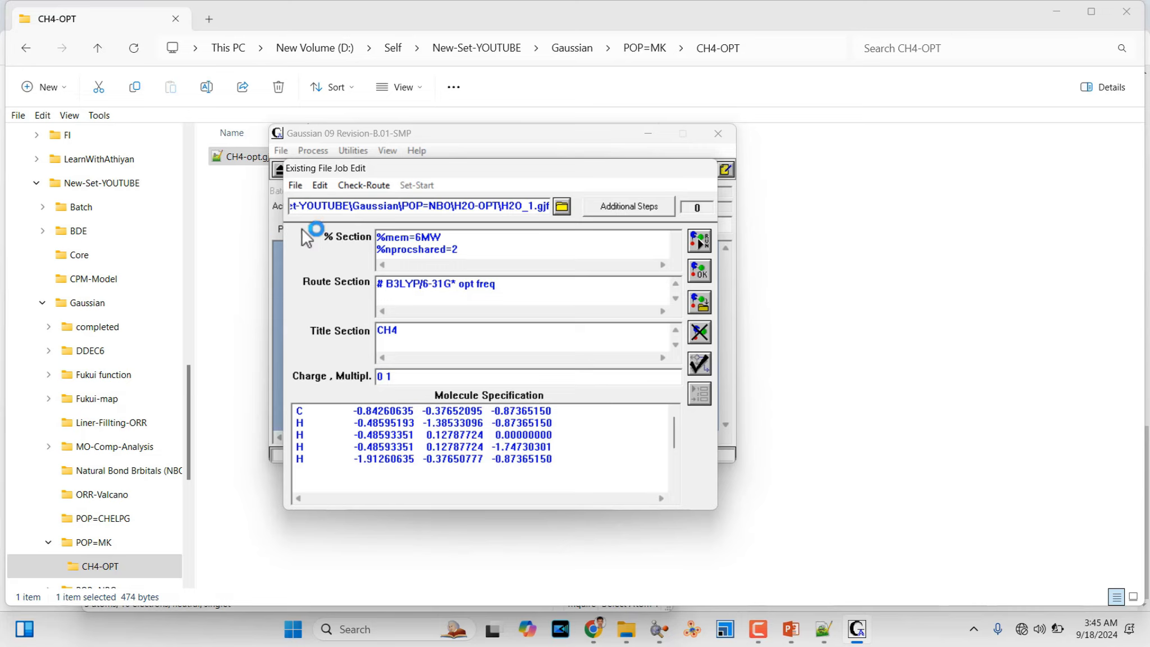
Step: Start saving the edited job and browse to the Gaussian\POP=MK\CH4-OPT folder as its destination
left_click(296, 185)
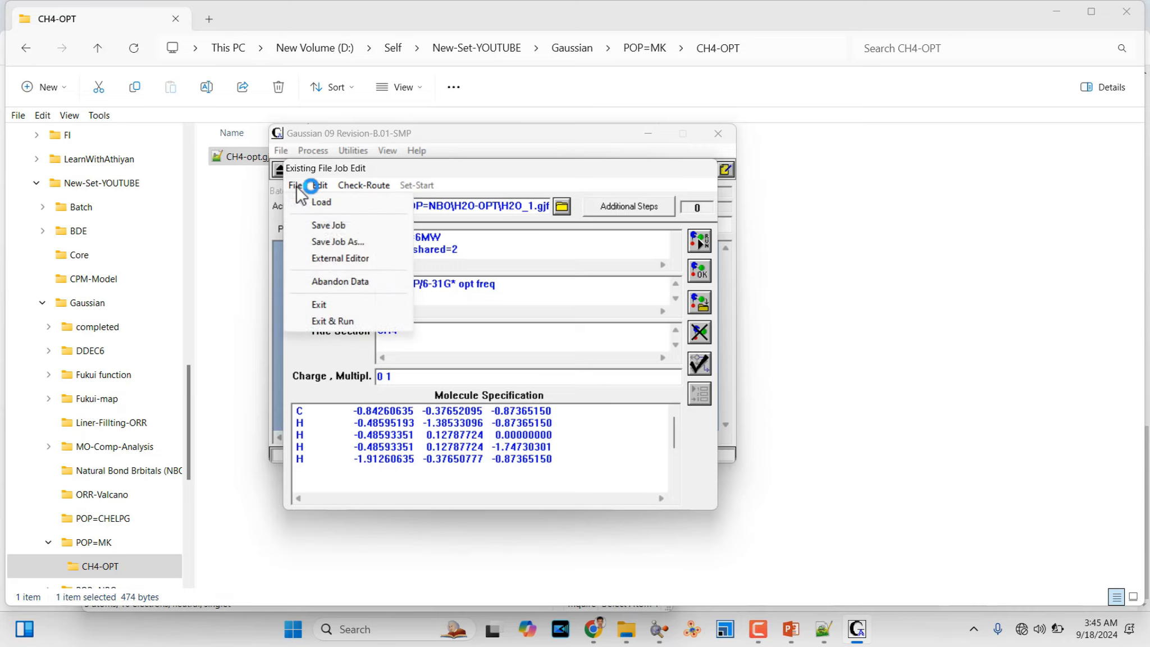
left_click(333, 225)
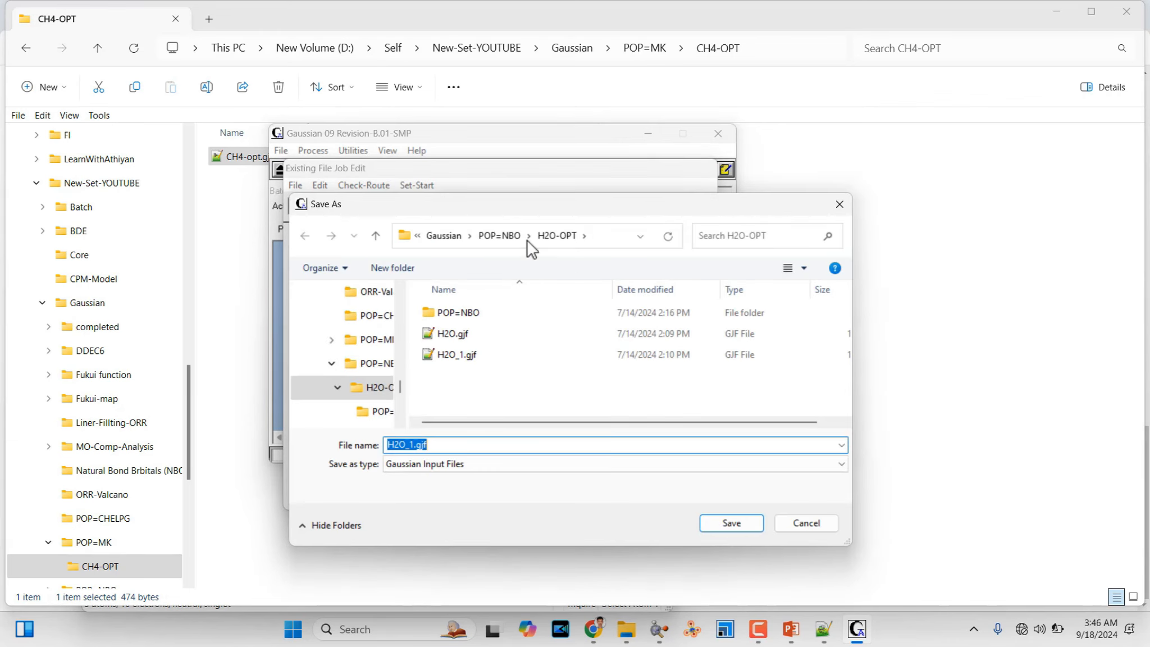
left_click(498, 237)
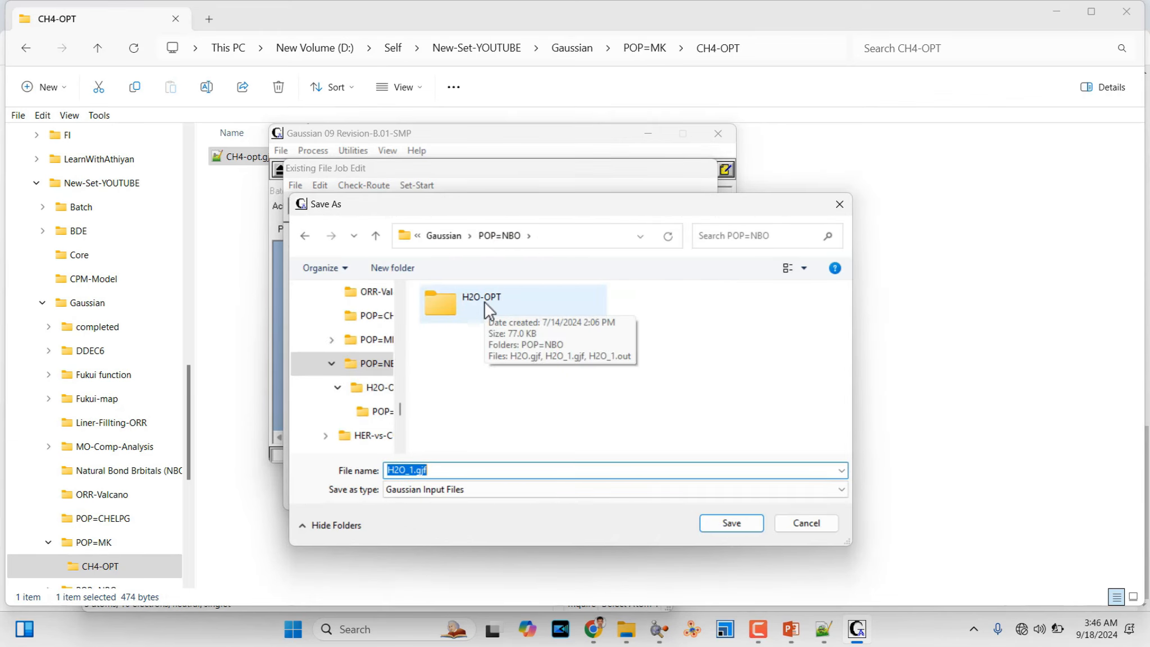
left_click(448, 240)
scroll(477, 359, "down", 2)
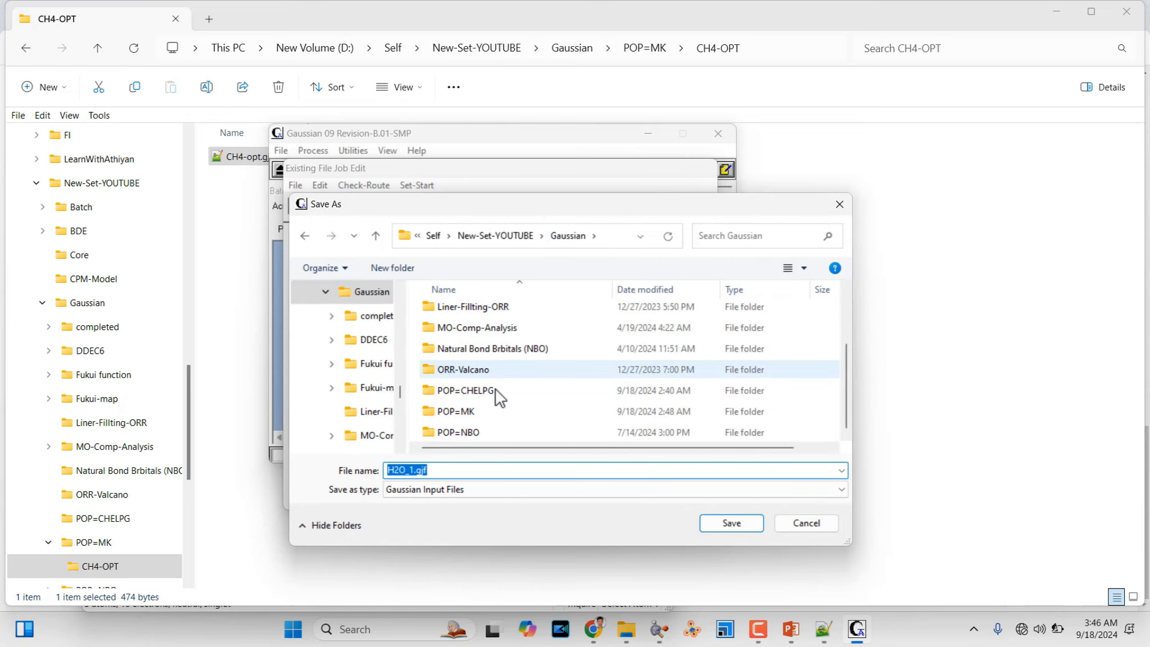
left_click(456, 411)
double_click(478, 419)
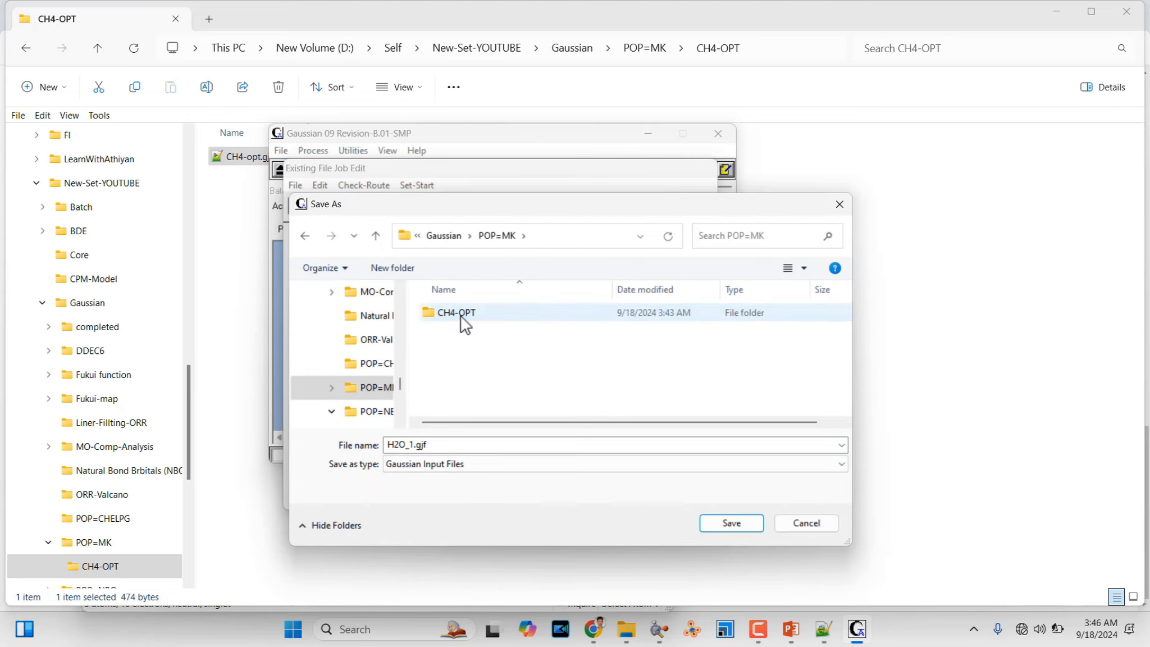
double_click(464, 321)
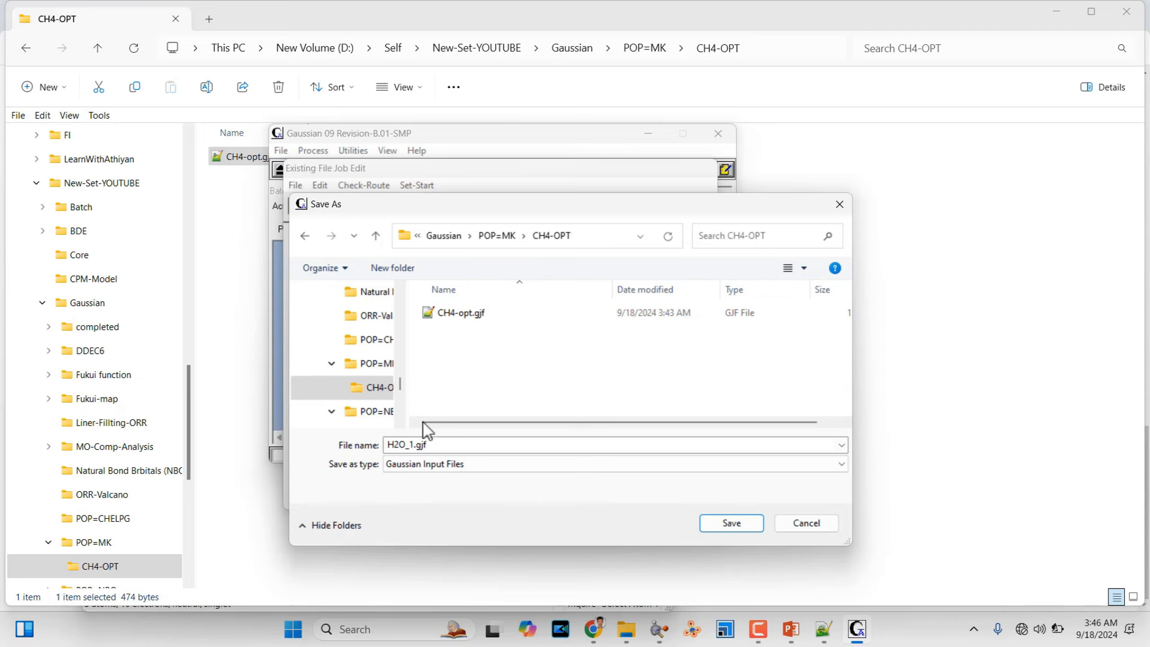
Step: Name the job file CH4-opt_1.gjf, based on the existing CH4-opt.gjf name, and save it
left_click(447, 314)
left_click(410, 445)
left_click_drag(409, 444, 464, 451)
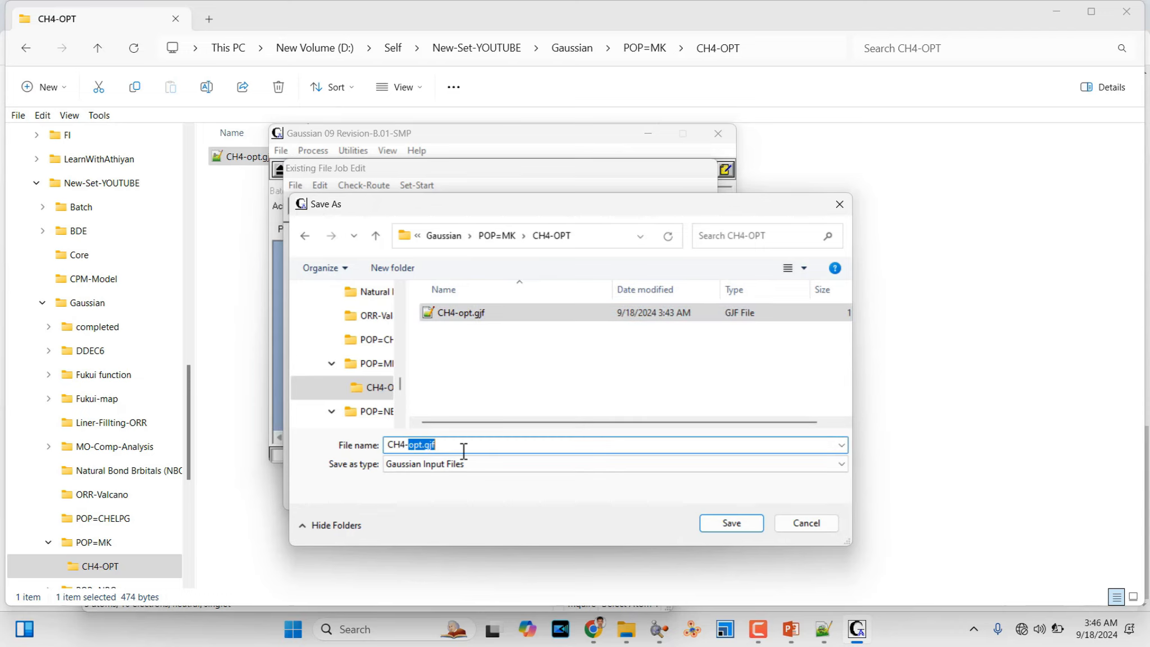
left_click(423, 449)
left_click(469, 322)
left_click(426, 445)
type("_")
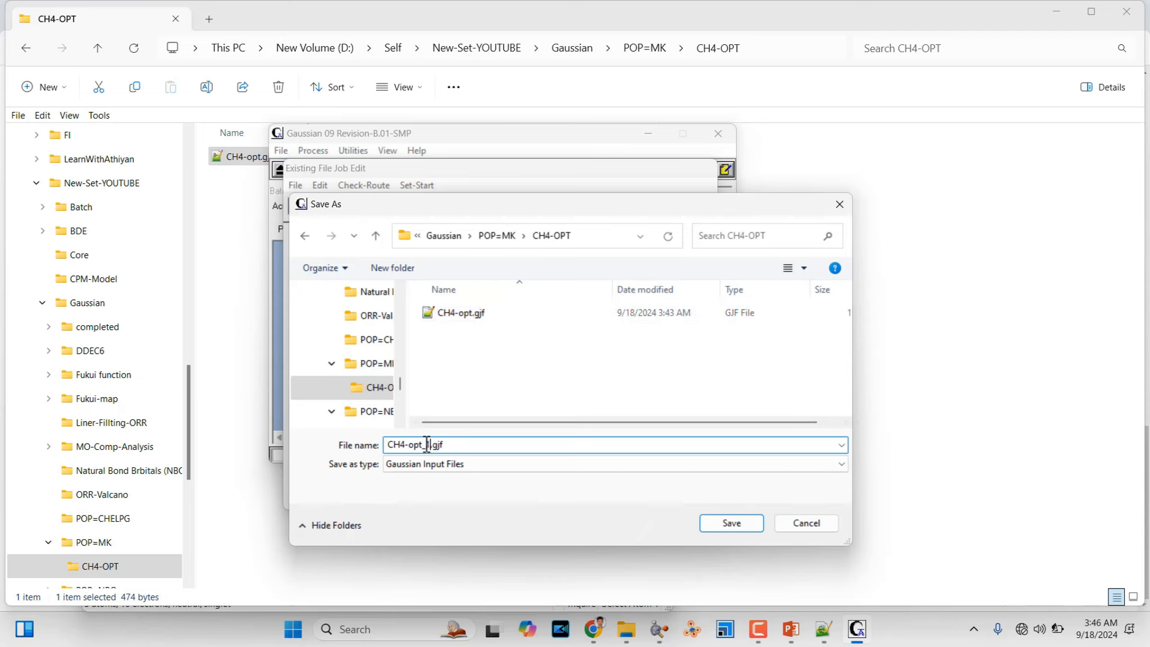
type("1")
left_click(731, 524)
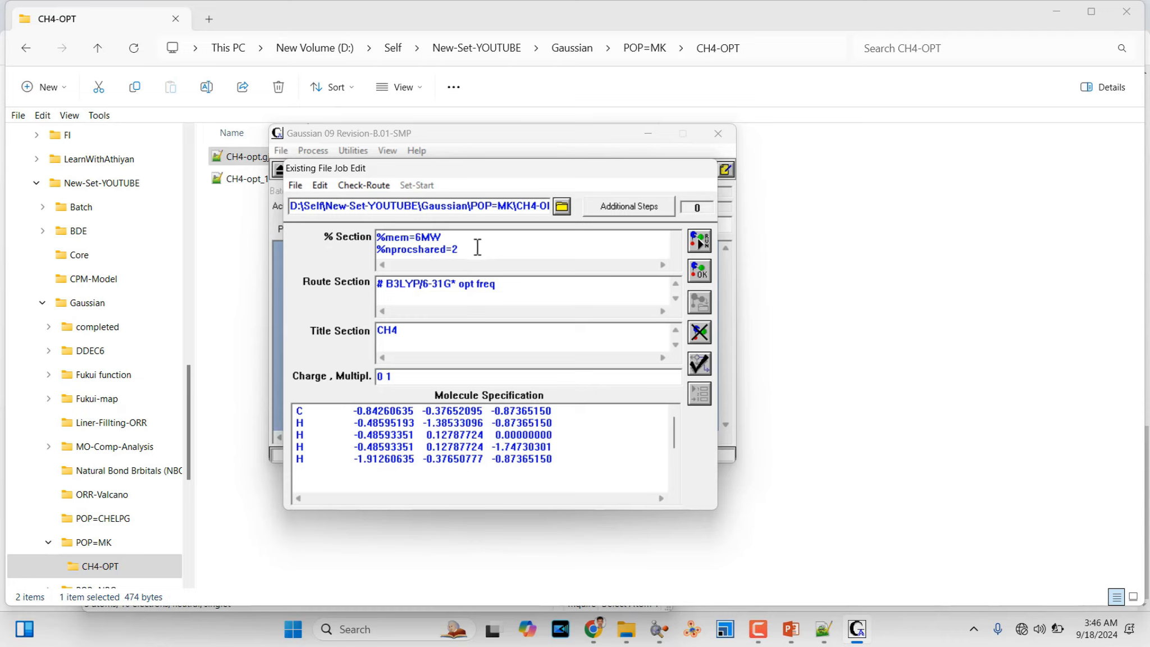
Step: Review the memory and shared-processor lines in the % Section
left_click(416, 248)
left_click_drag(388, 235, 466, 245)
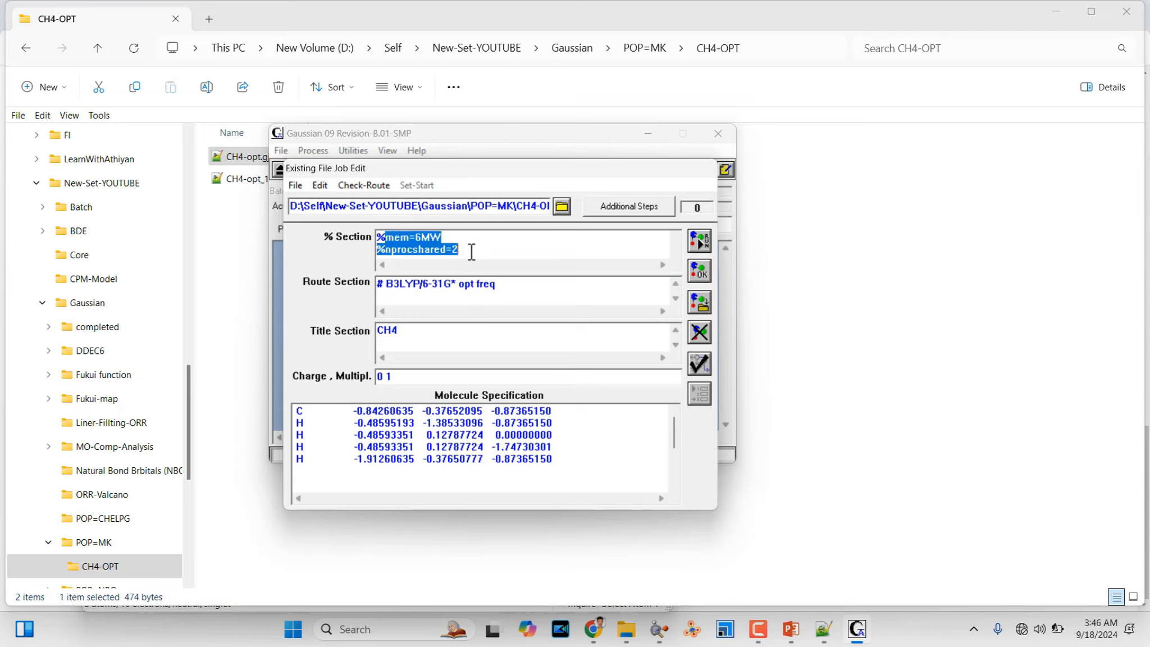
left_click(598, 247)
Step: Run the job with its output saved as CH4-opt_1.out in the POP=MK\CH4-OPT folder
left_click(700, 239)
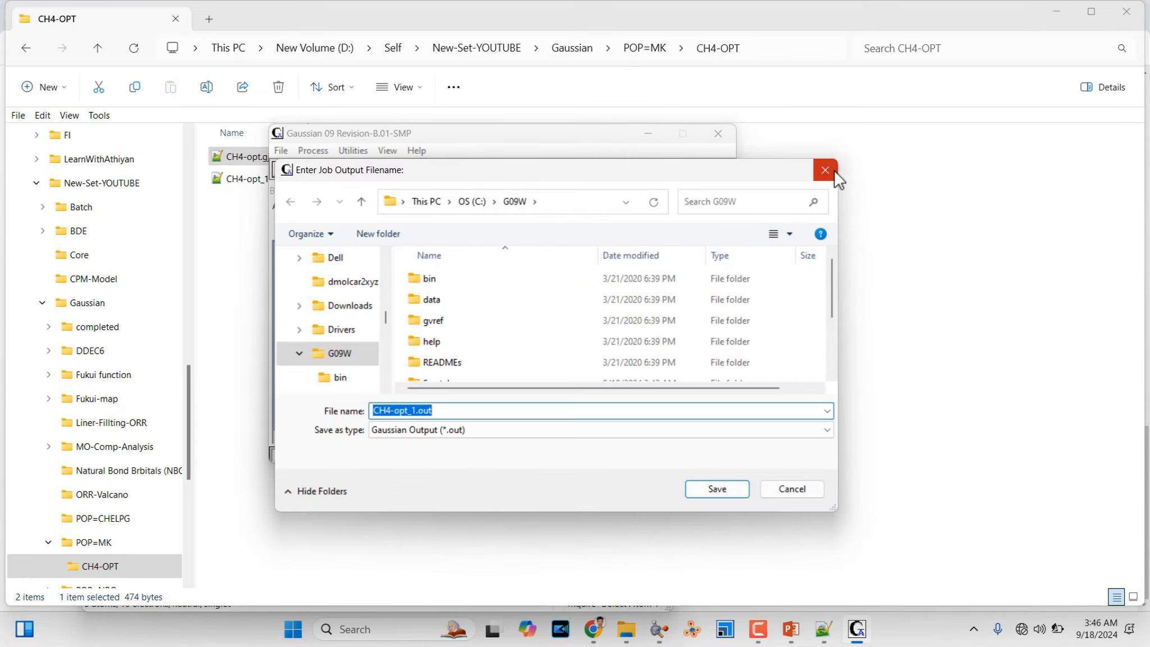
left_click_drag(707, 173, 695, 196)
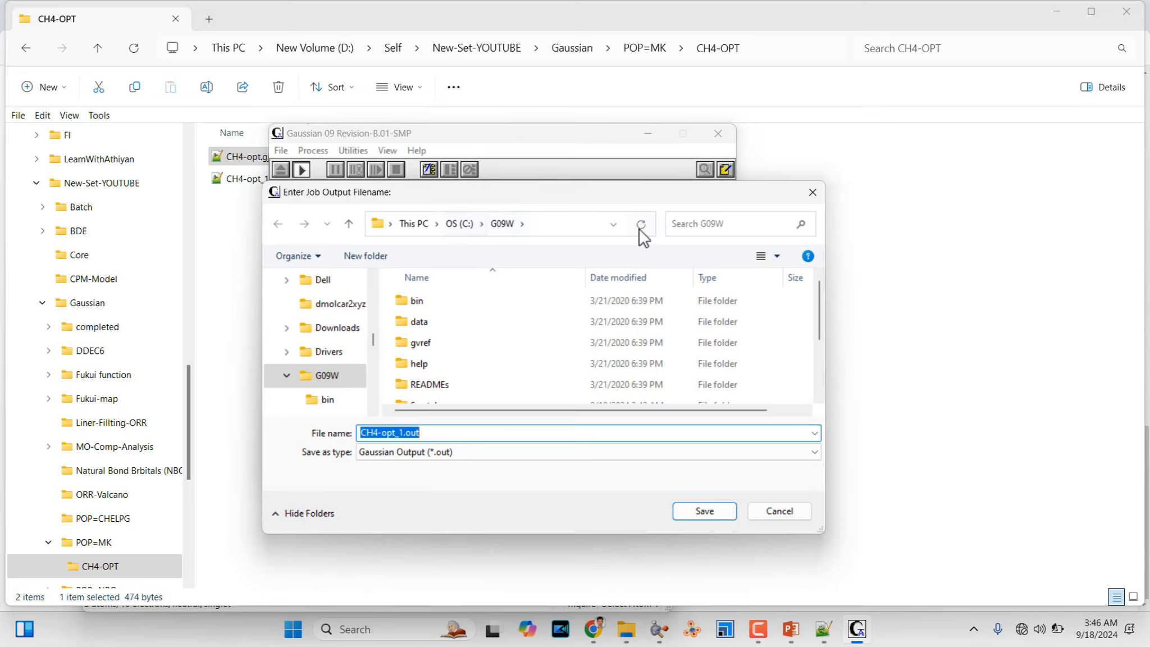
left_click(615, 224)
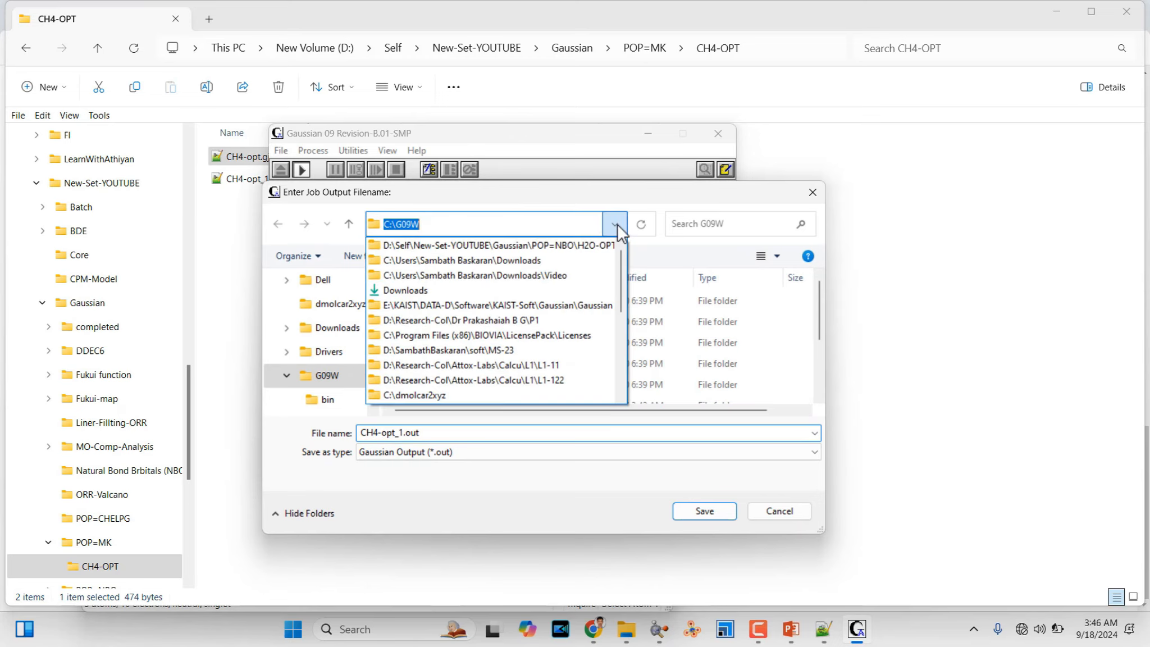
left_click(587, 256)
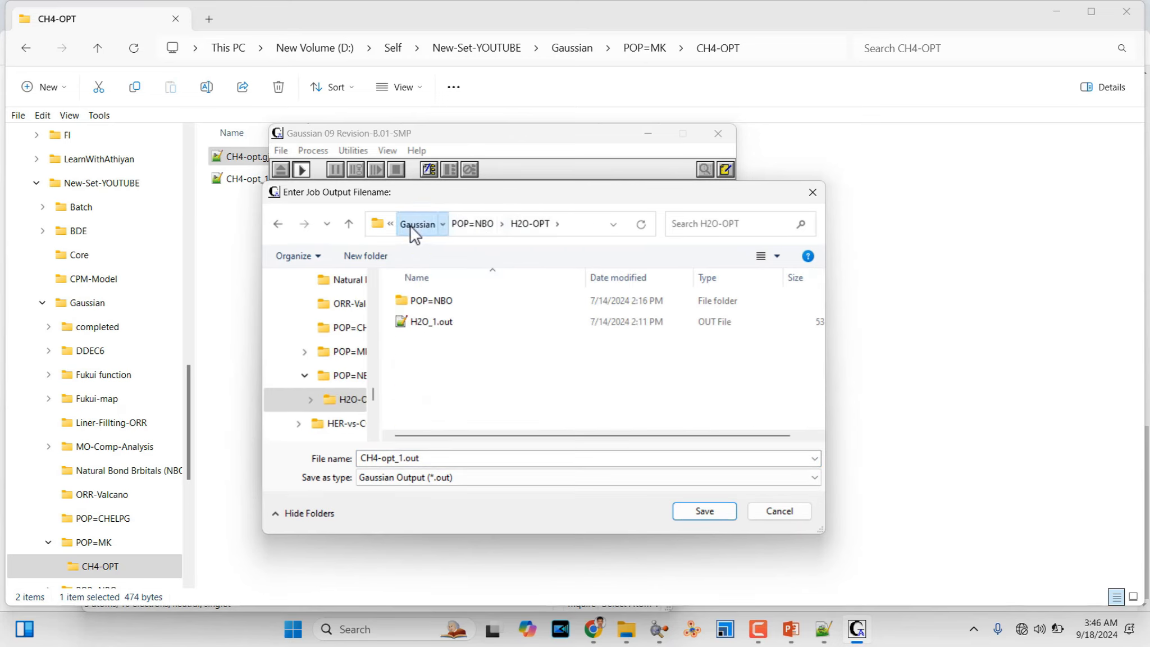
left_click(414, 227)
scroll(483, 382, "down", 2)
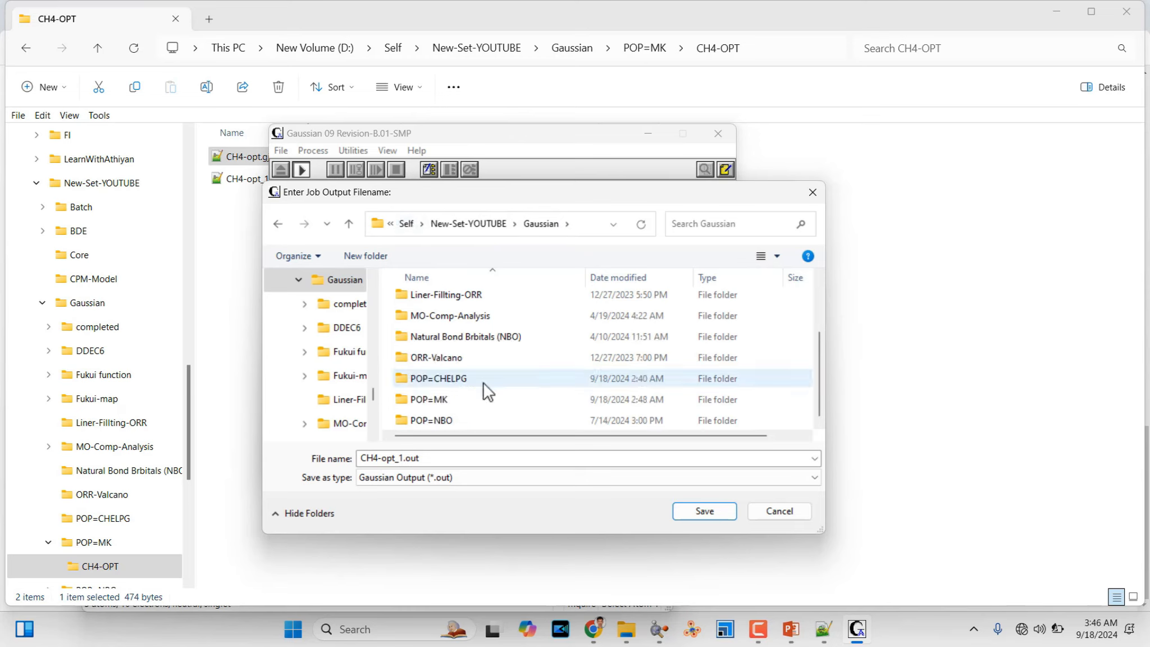
double_click(441, 399)
left_click(443, 303)
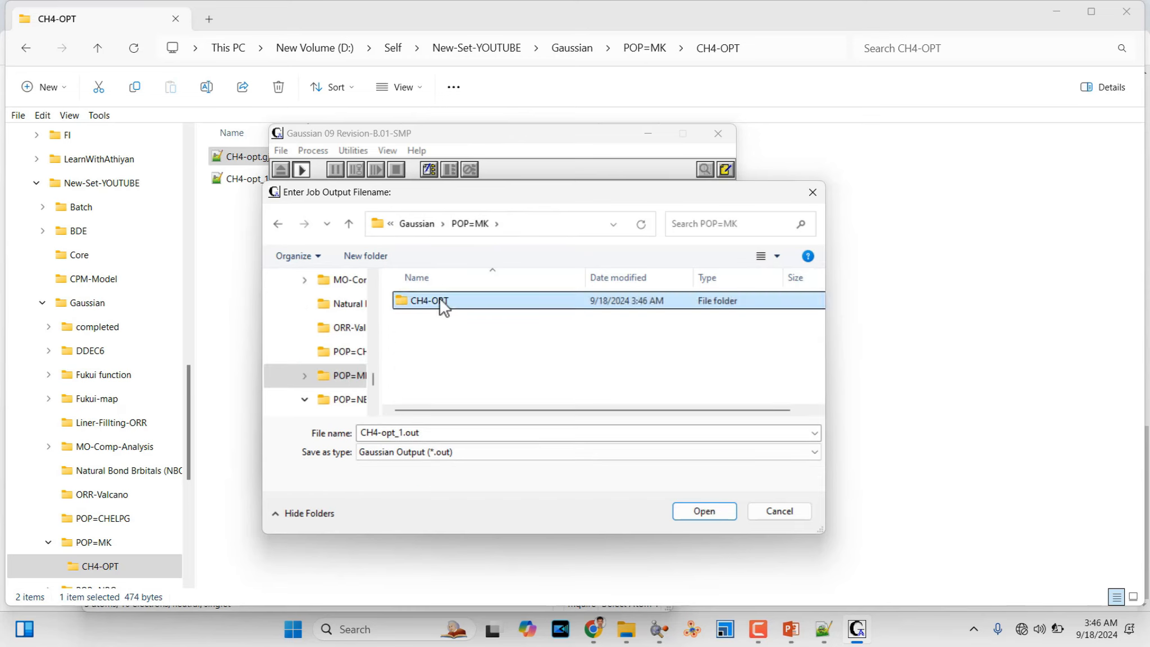
double_click(442, 303)
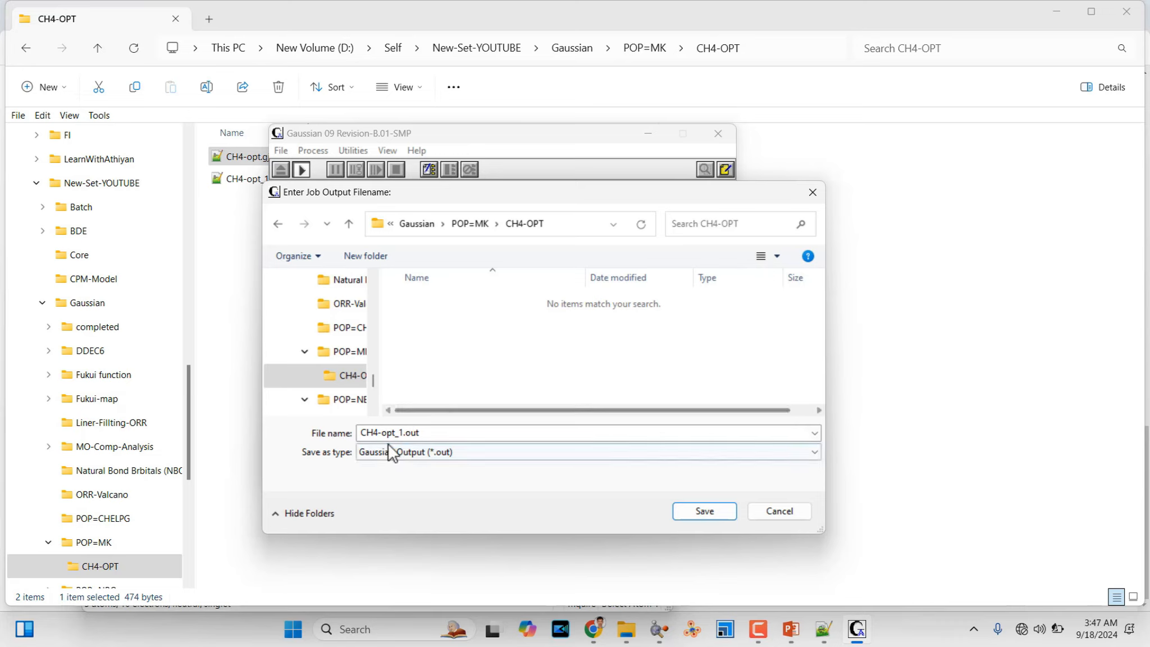
left_click(707, 512)
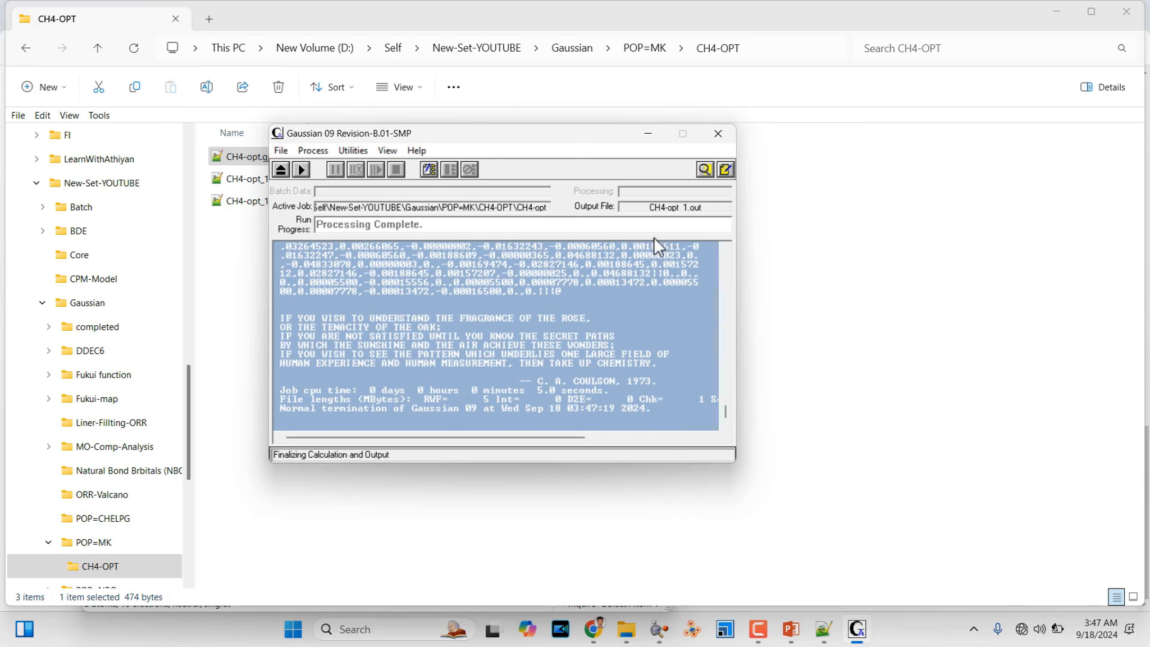
Step: Switch to GaussView and close the CH4-opt.gjf molecule window
left_click(235, 202)
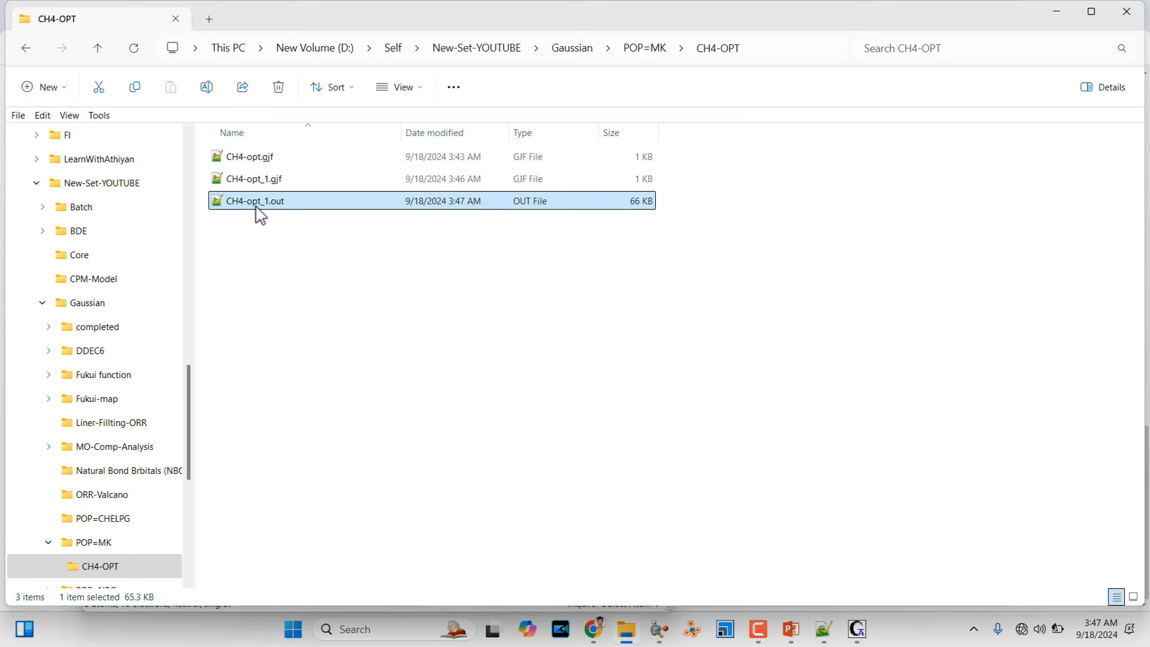
left_click(394, 632)
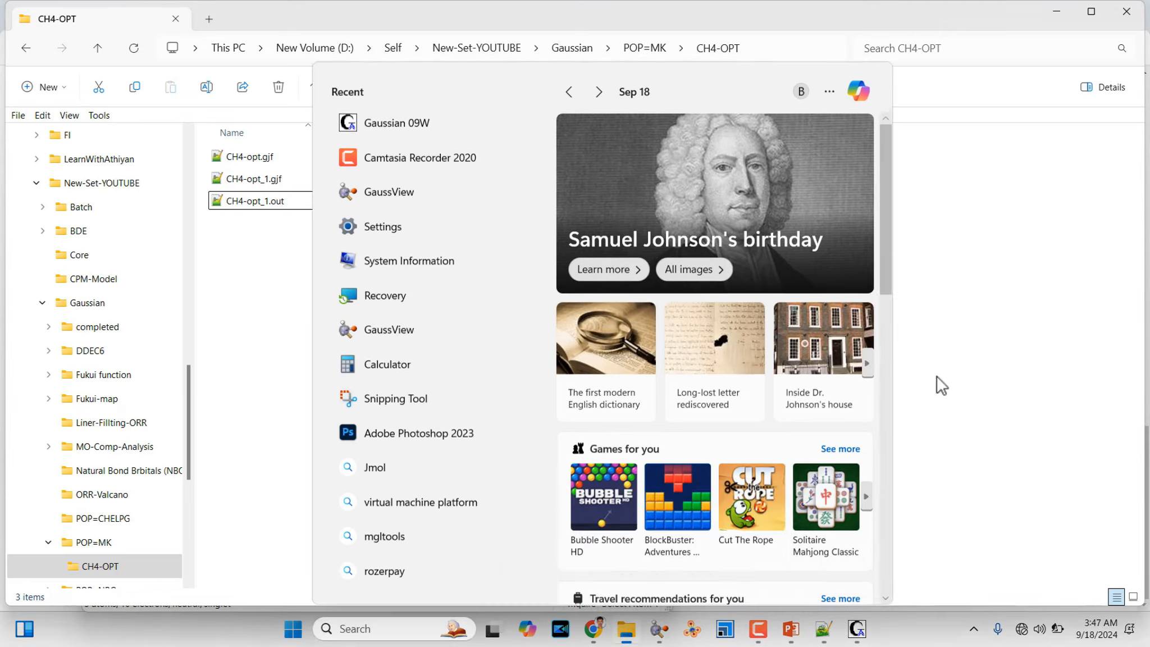
left_click(940, 386)
mouse_move(660, 629)
left_click(711, 560)
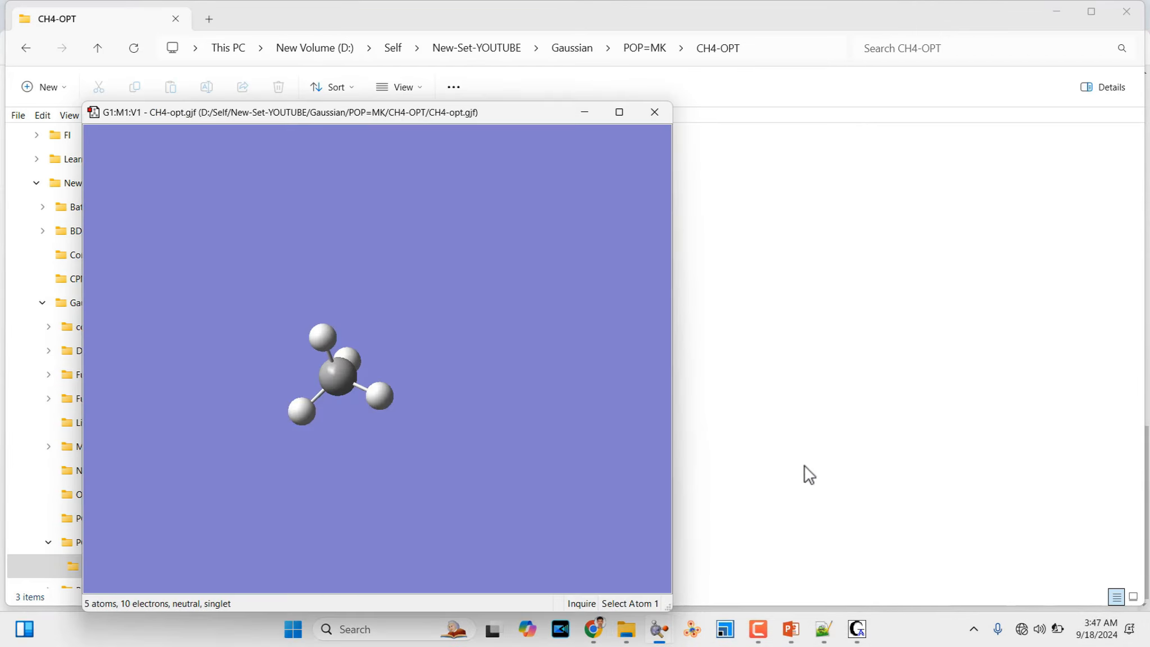
left_click(654, 114)
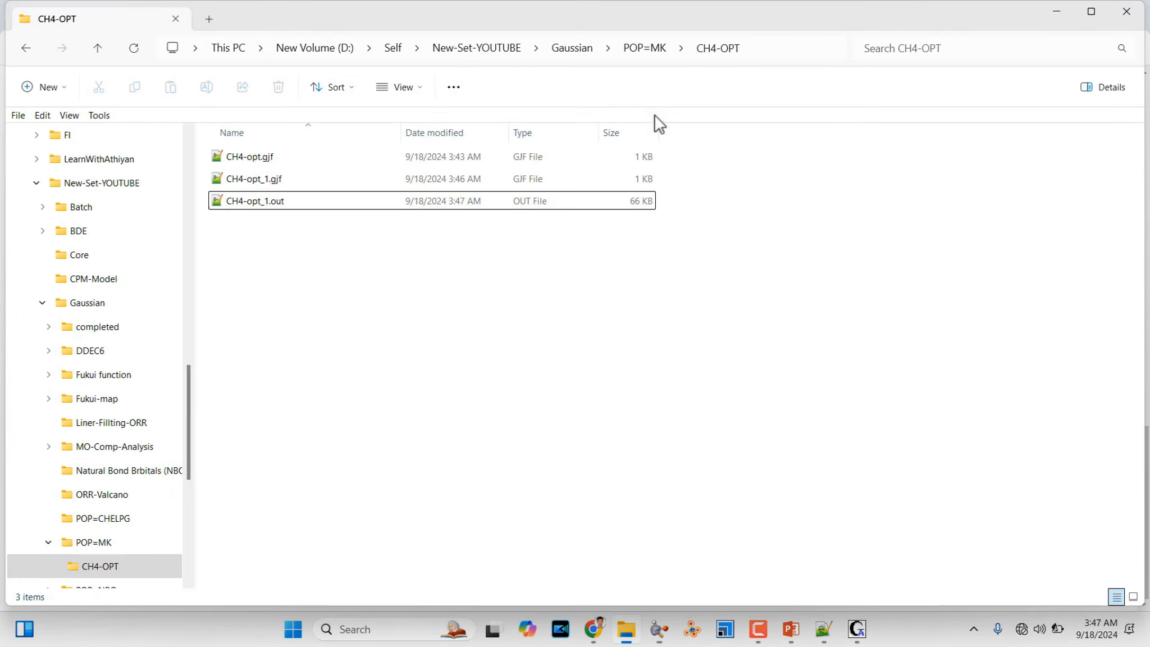
Step: Load the output file CH4-opt_1.out from the CH4-OPT folder into GaussView and inspect the optimized methane geometry
left_click(658, 630)
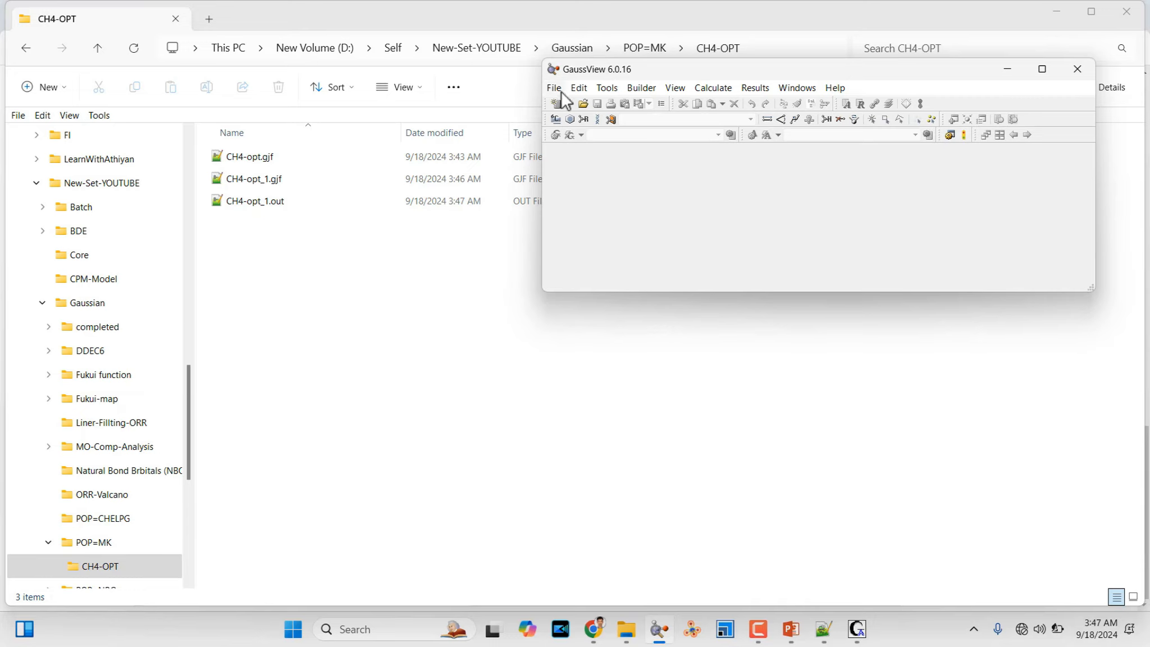
left_click_drag(268, 202, 730, 214)
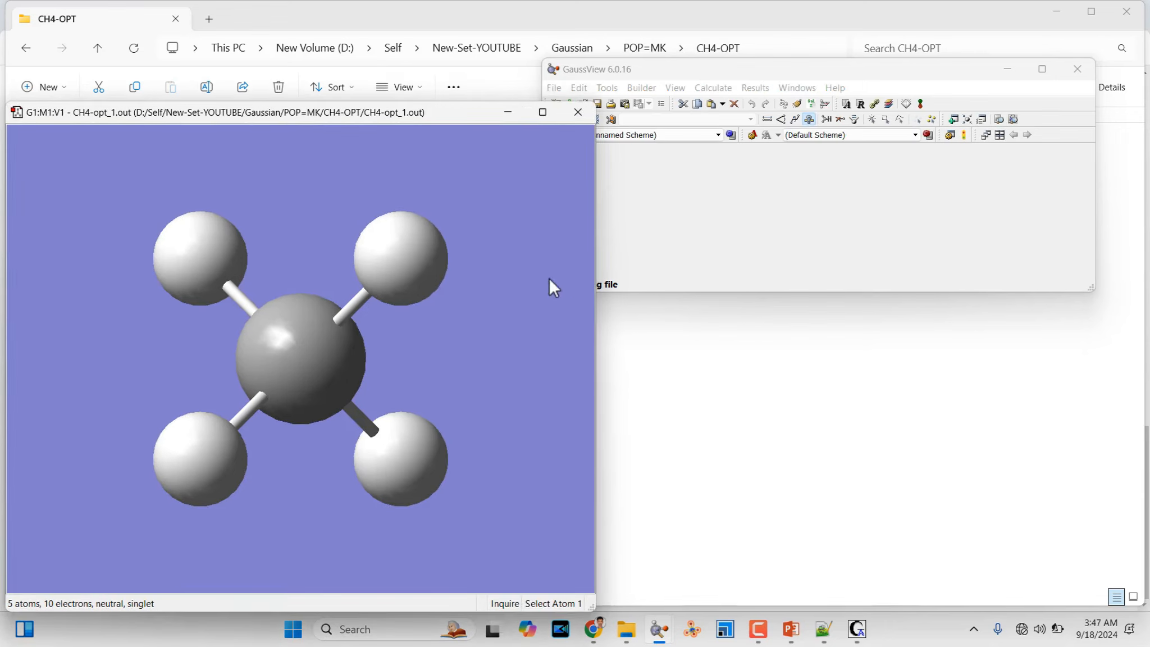
left_click_drag(458, 264, 406, 315)
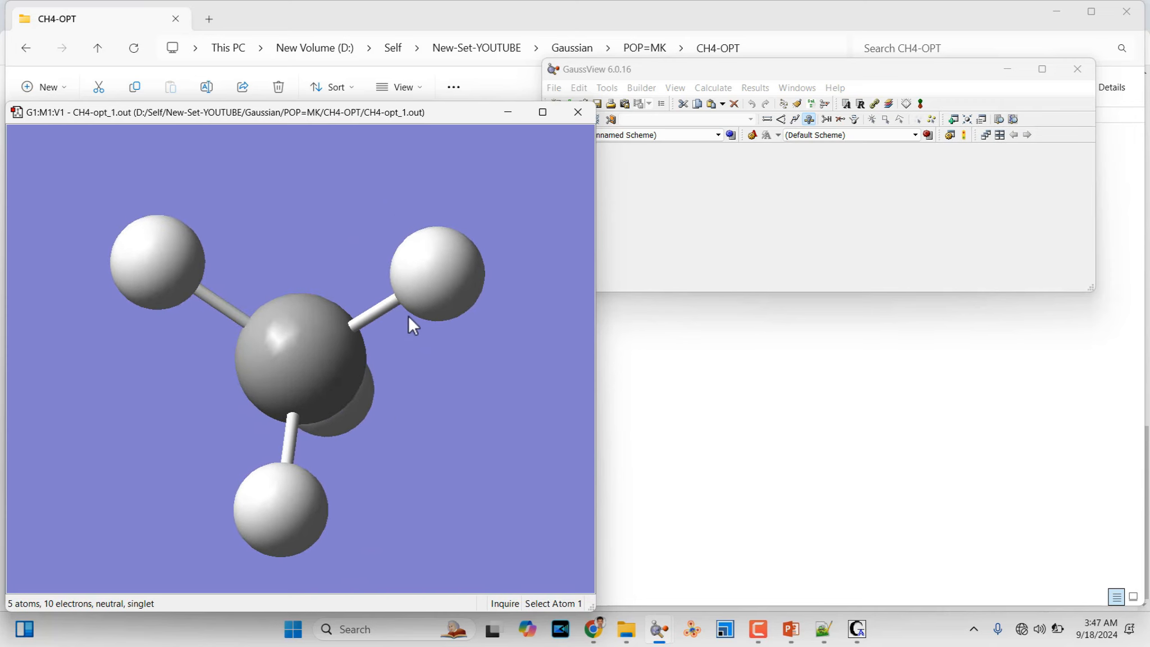
Step: Open the vibration results of CH4-opt_1.out and check the frequencies of all modes for imaginary values
left_click(722, 211)
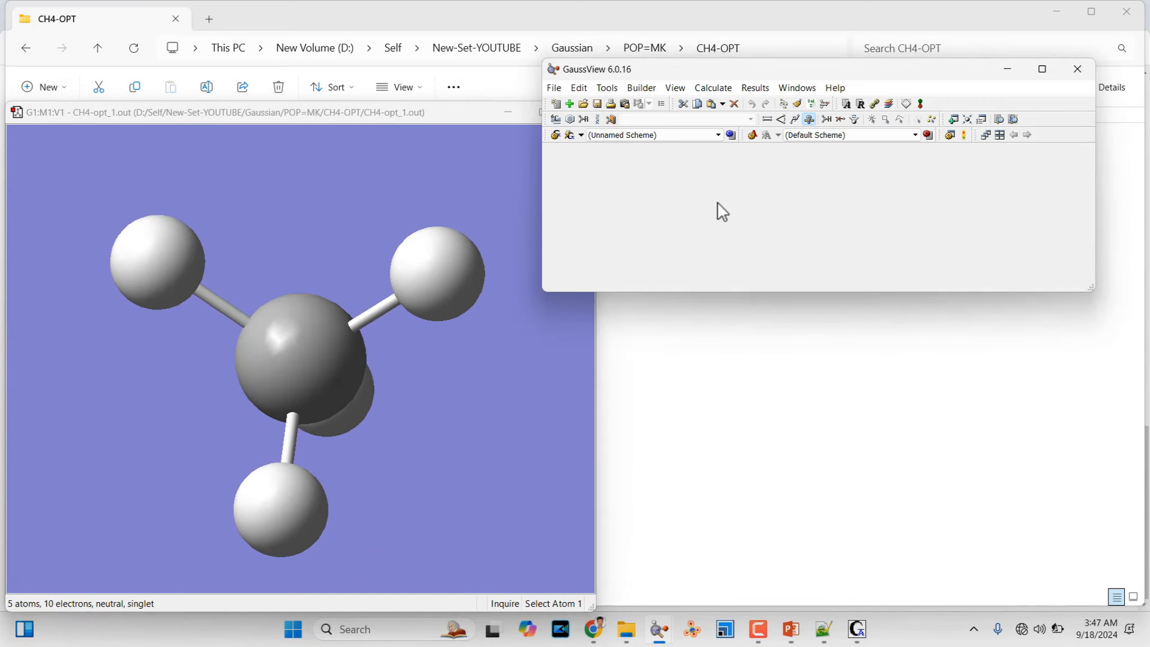
left_click(756, 88)
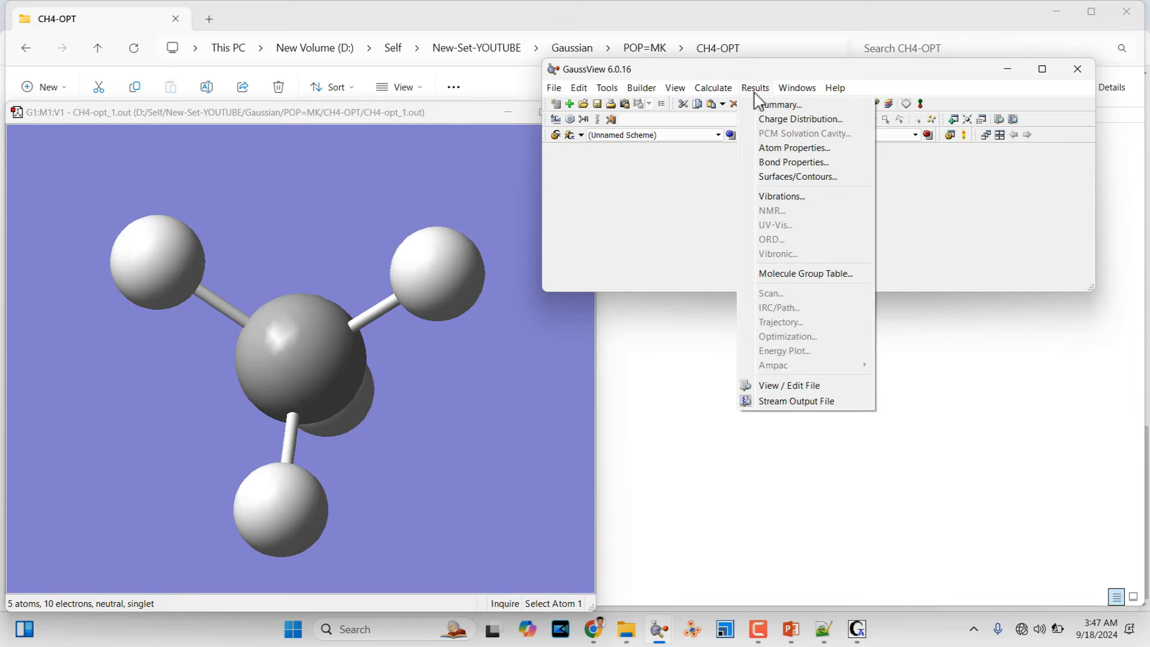
left_click(784, 196)
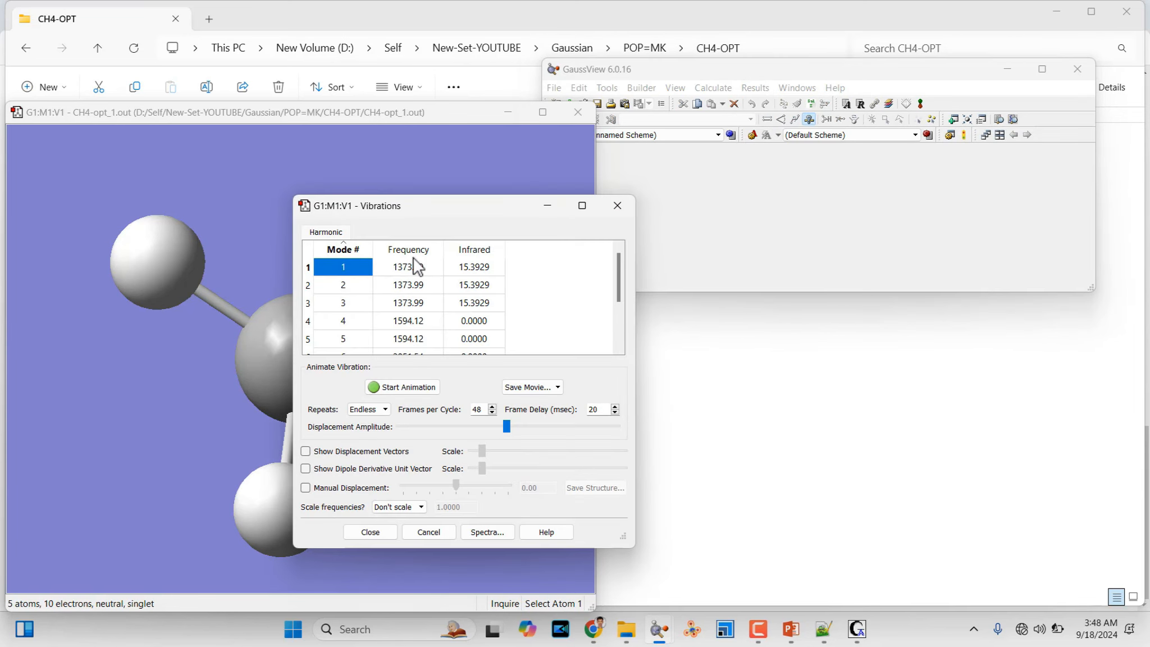
scroll(437, 303, "down", 2)
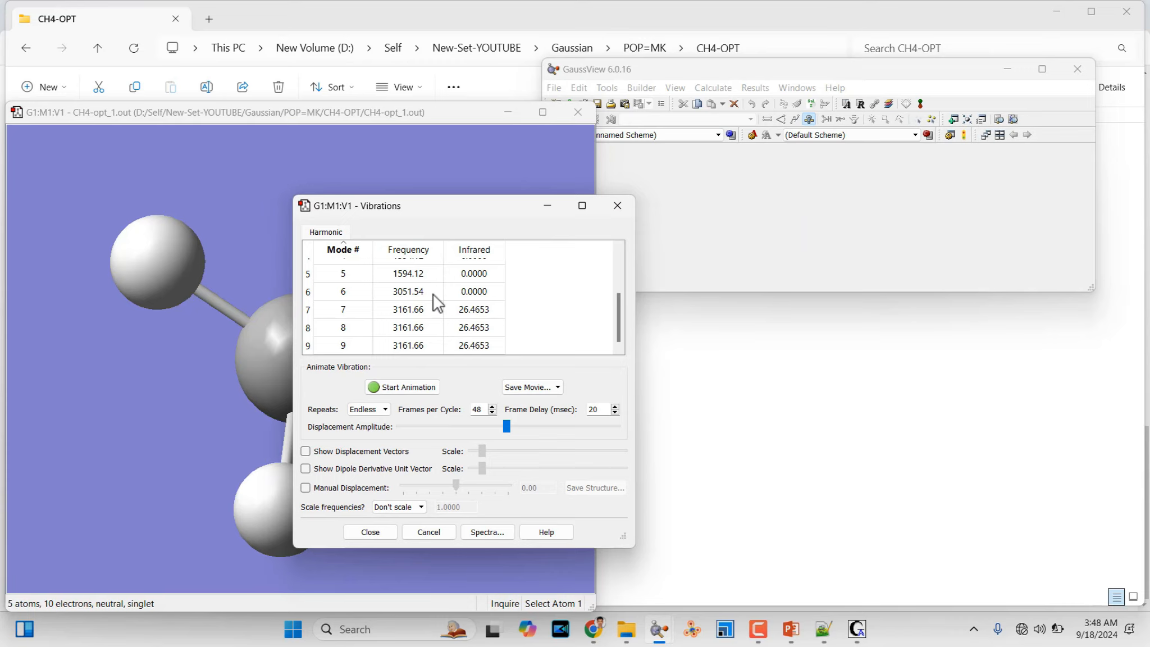
scroll(437, 303, "up", 2)
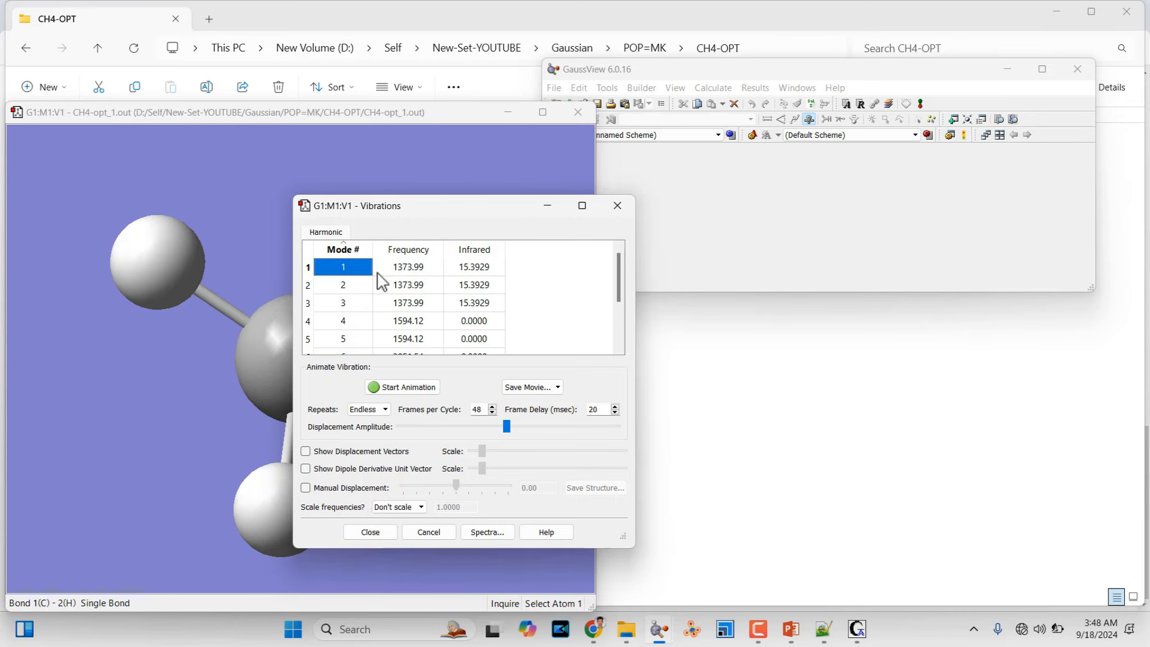
Step: Animate vibrational modes 1, 2, 3 and 5 on the methane model, stop the animation and close the vibration results
left_click_drag(417, 209, 771, 178)
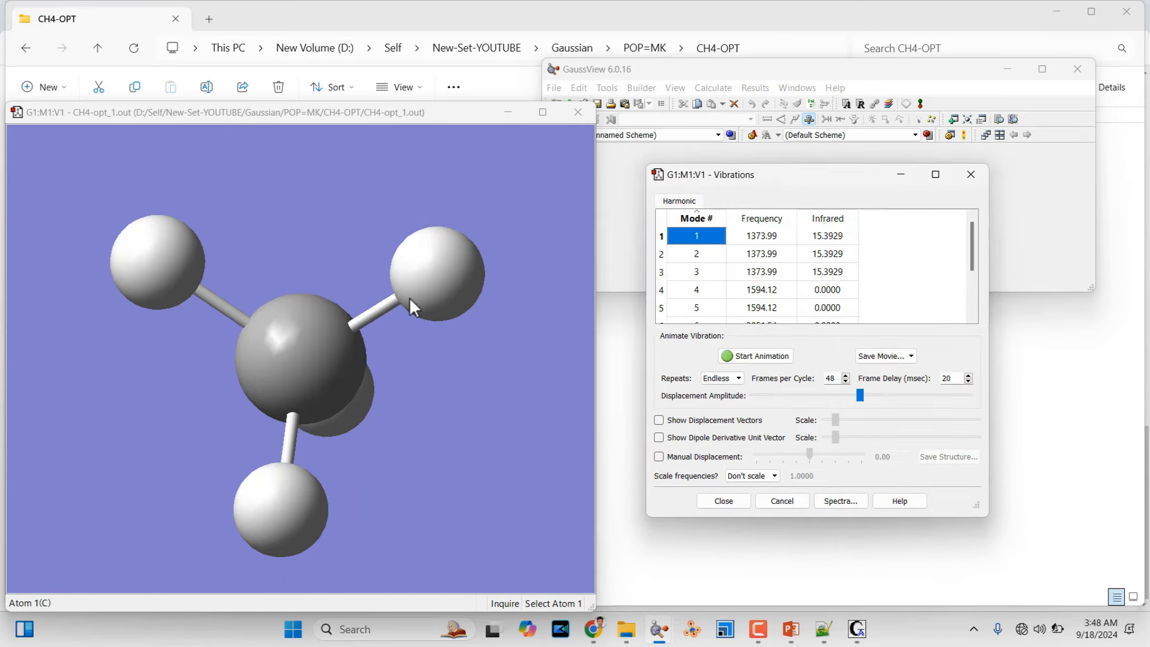
left_click_drag(432, 293, 365, 302)
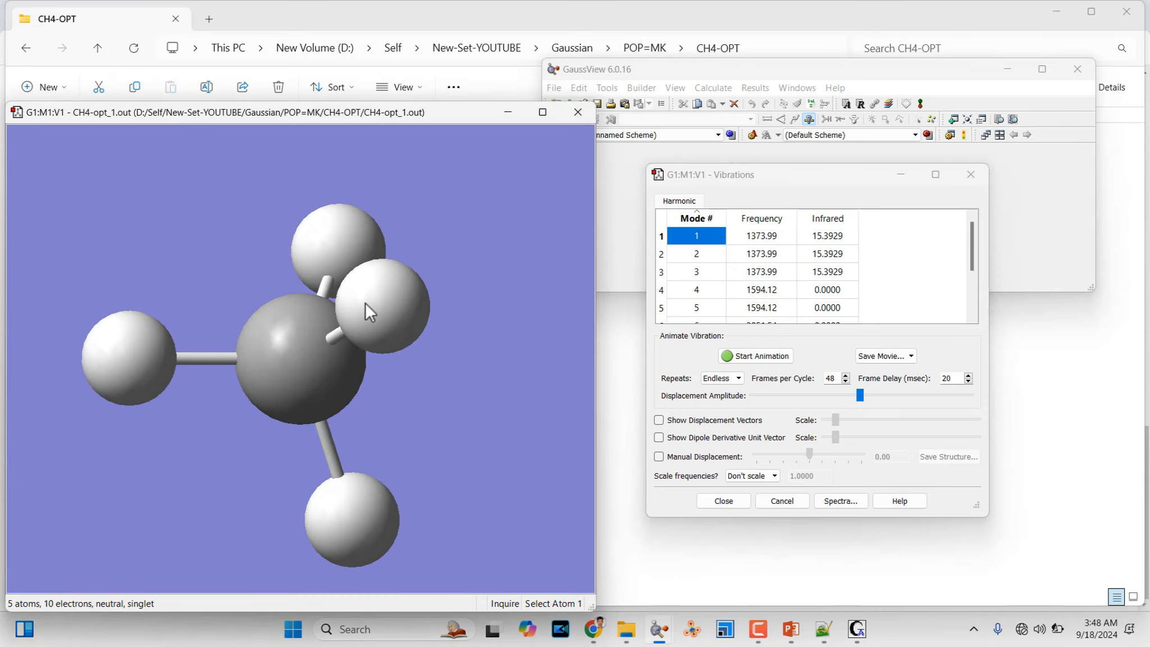
left_click(758, 357)
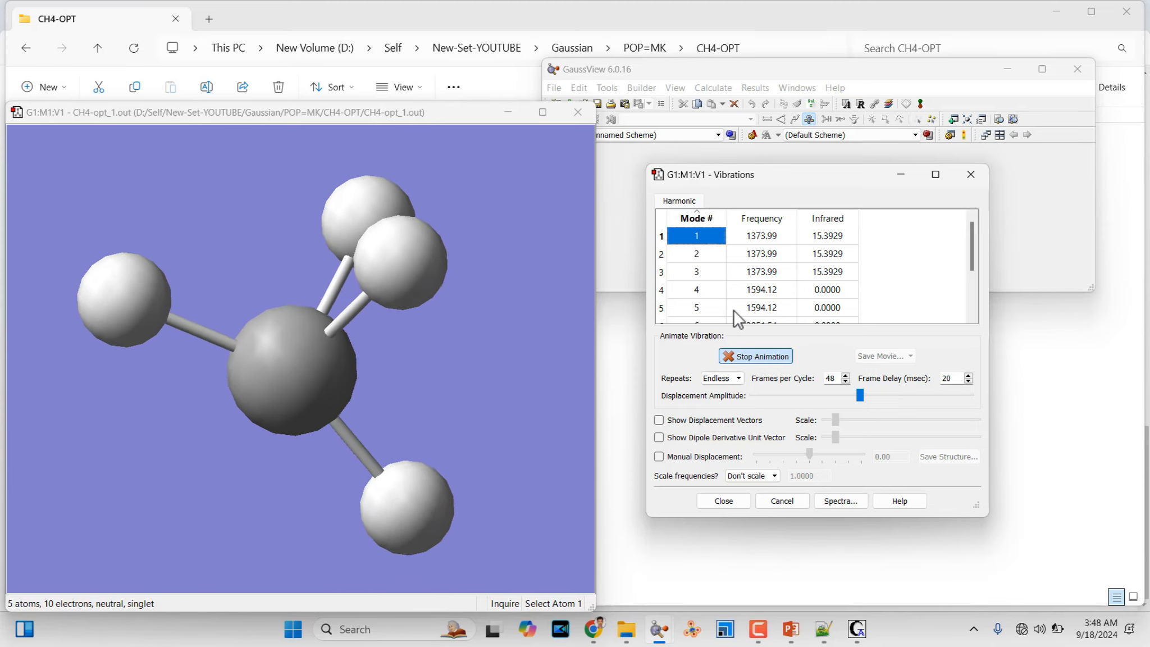
left_click(697, 257)
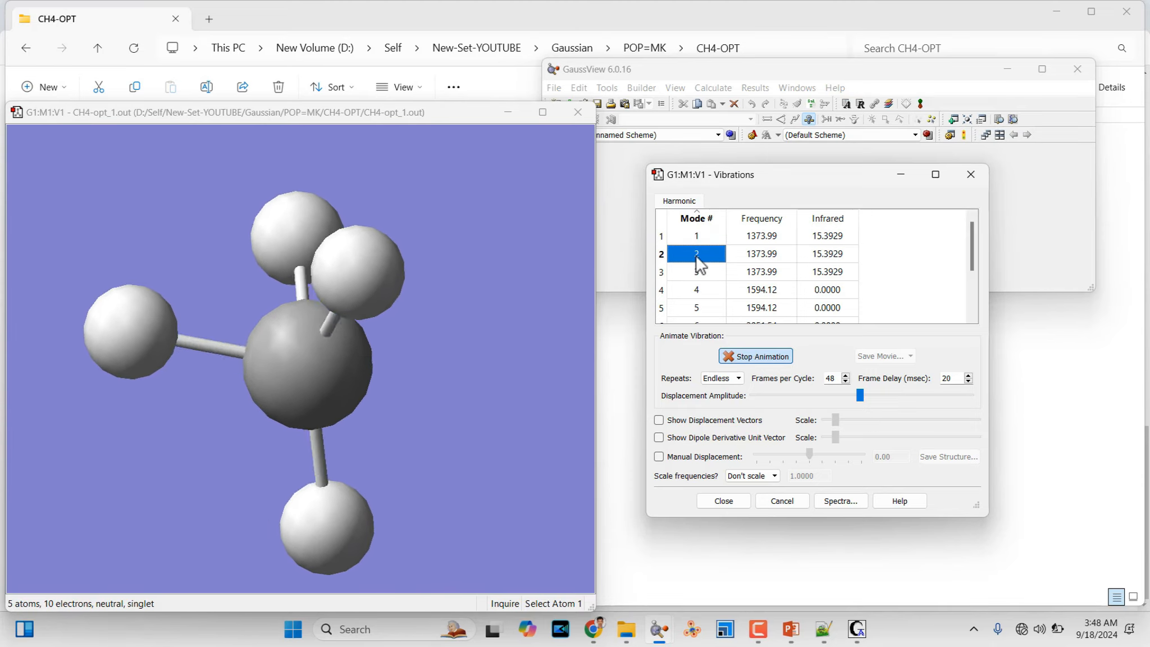
left_click(697, 272)
left_click(701, 307)
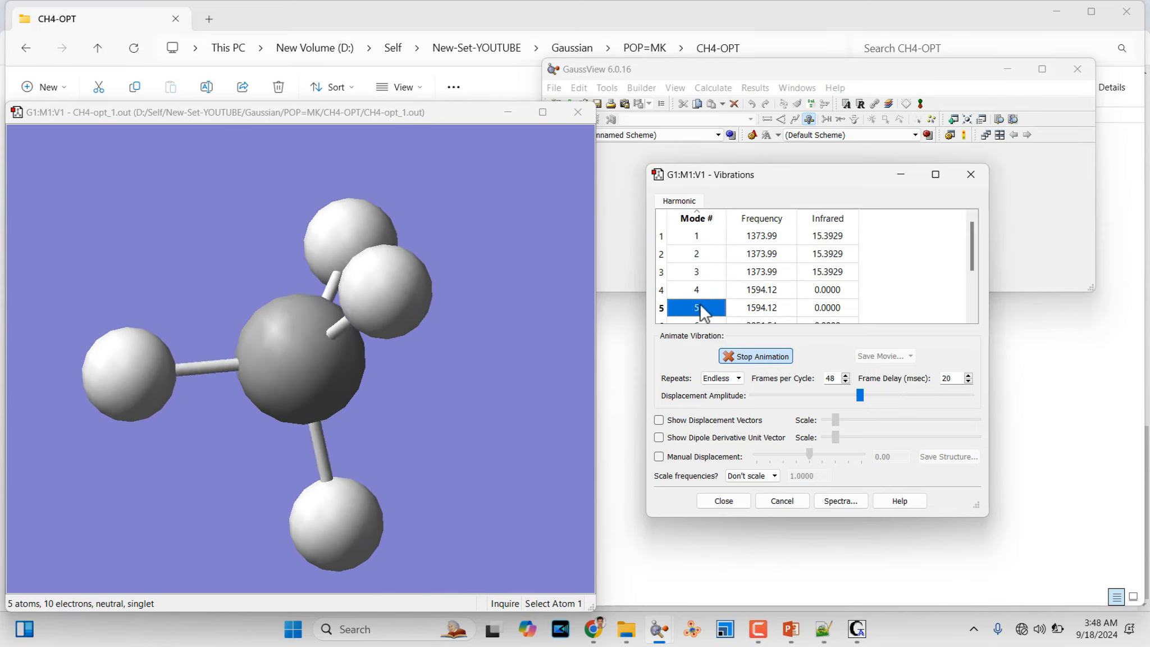
scroll(700, 298, "down", 1)
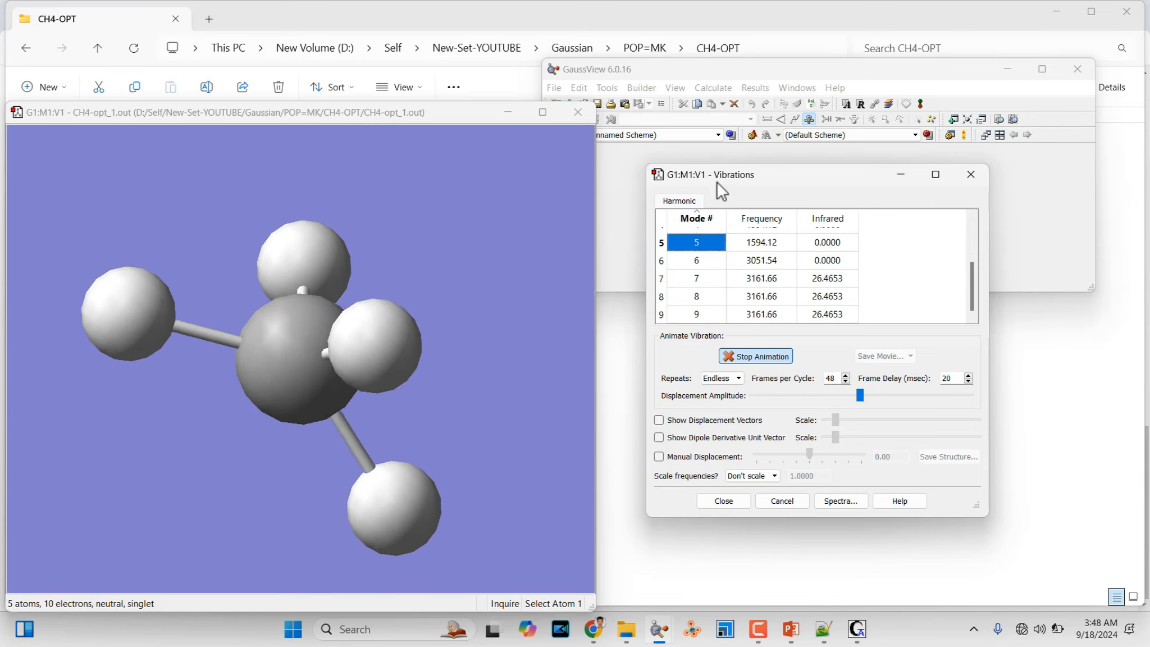
left_click(756, 359)
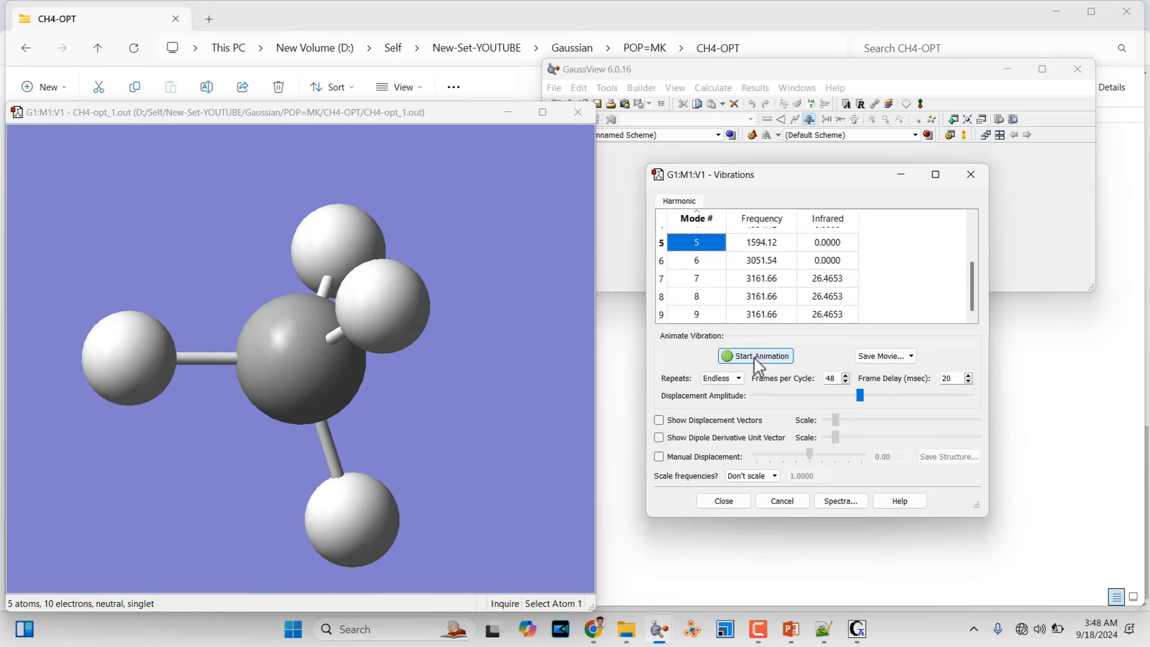
left_click(723, 501)
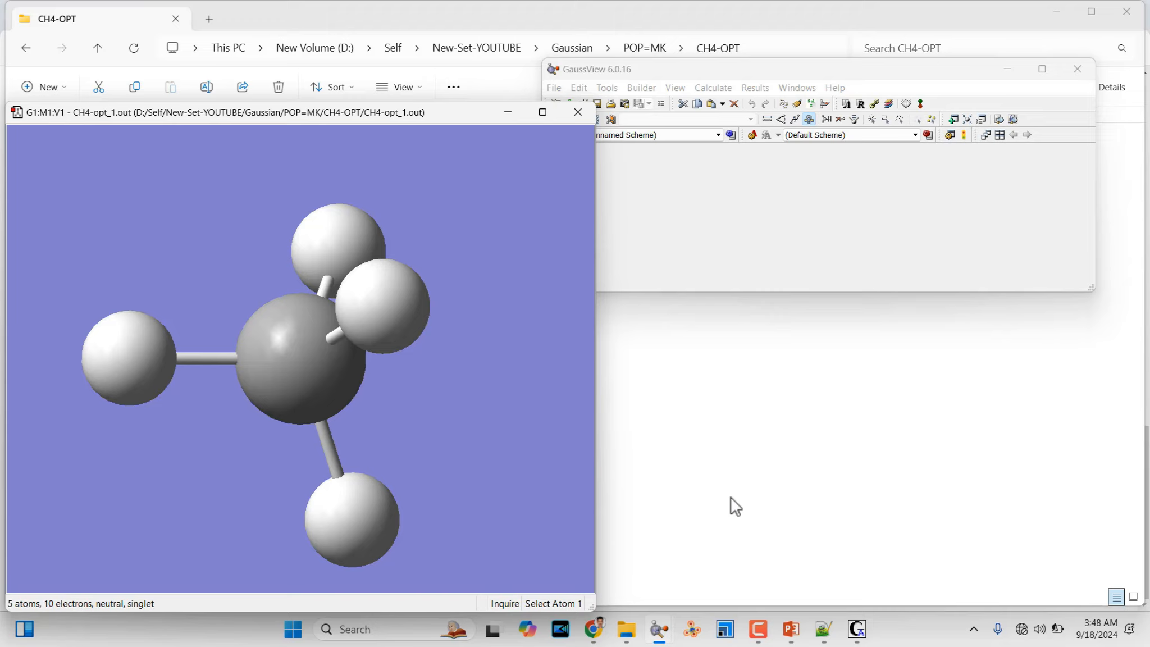
Step: Start saving the optimized structure and create a folder named CH4-MK inside CH4-OPT as its destination
left_click(737, 187)
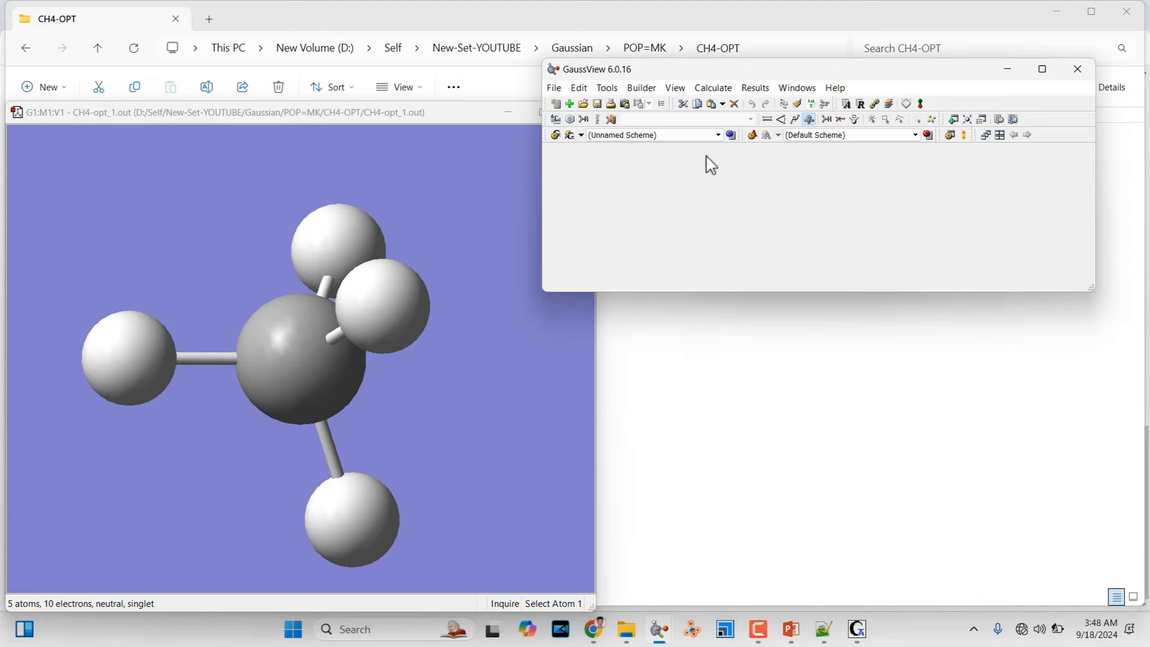
left_click_drag(398, 207, 540, 217)
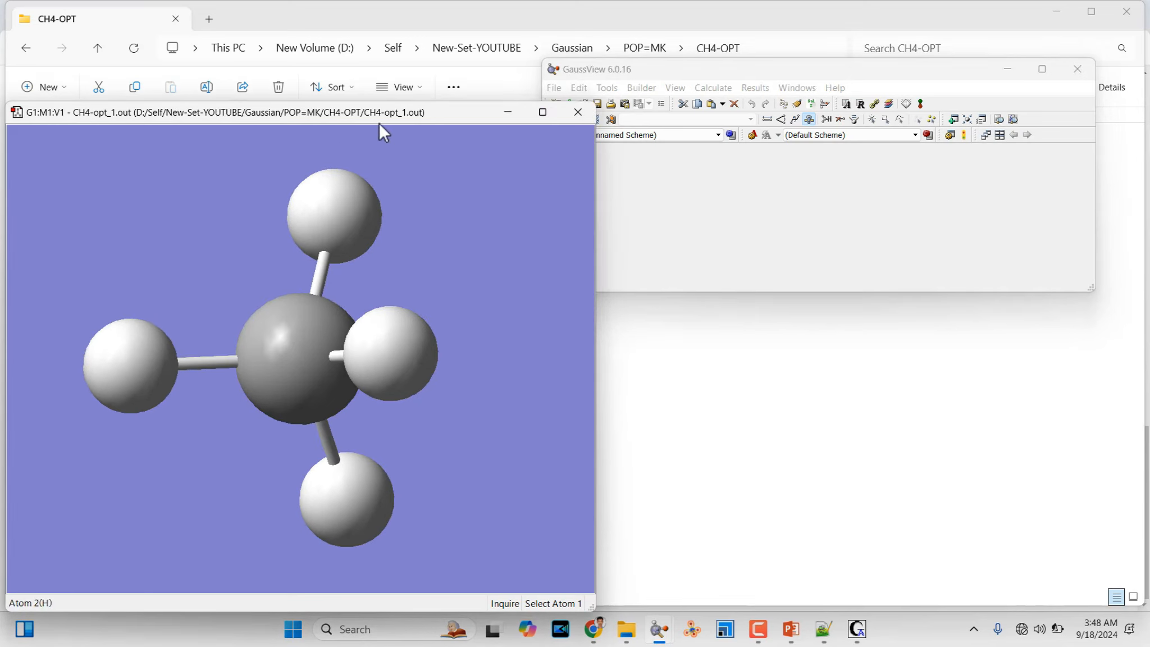
left_click(608, 130)
left_click(554, 88)
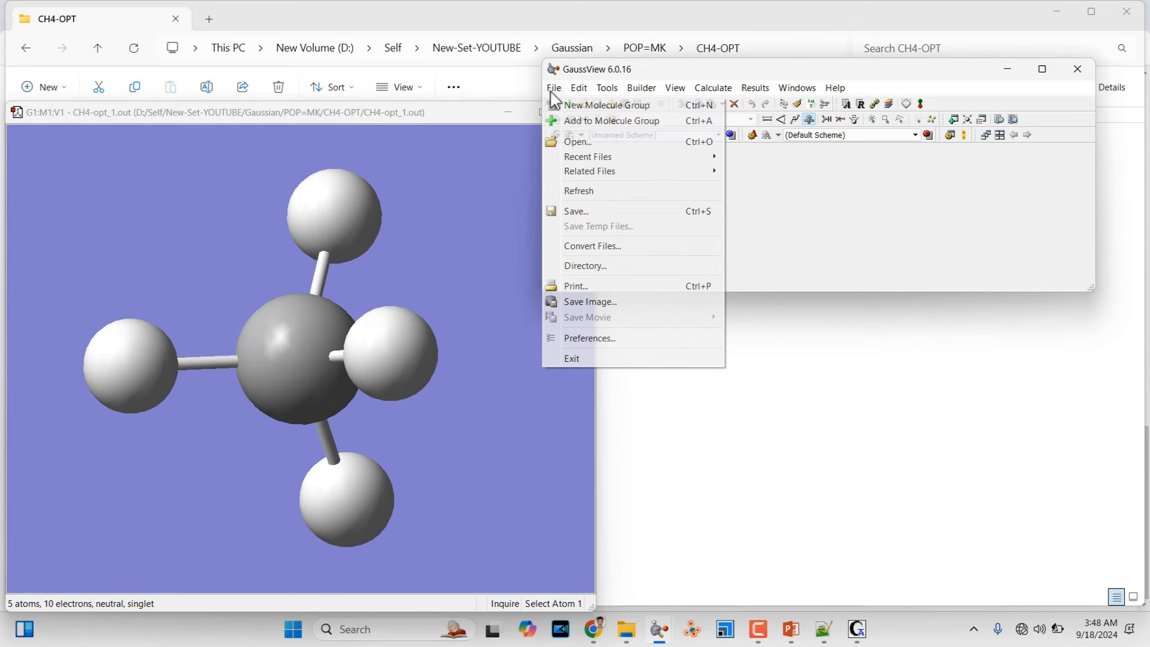
left_click(589, 213)
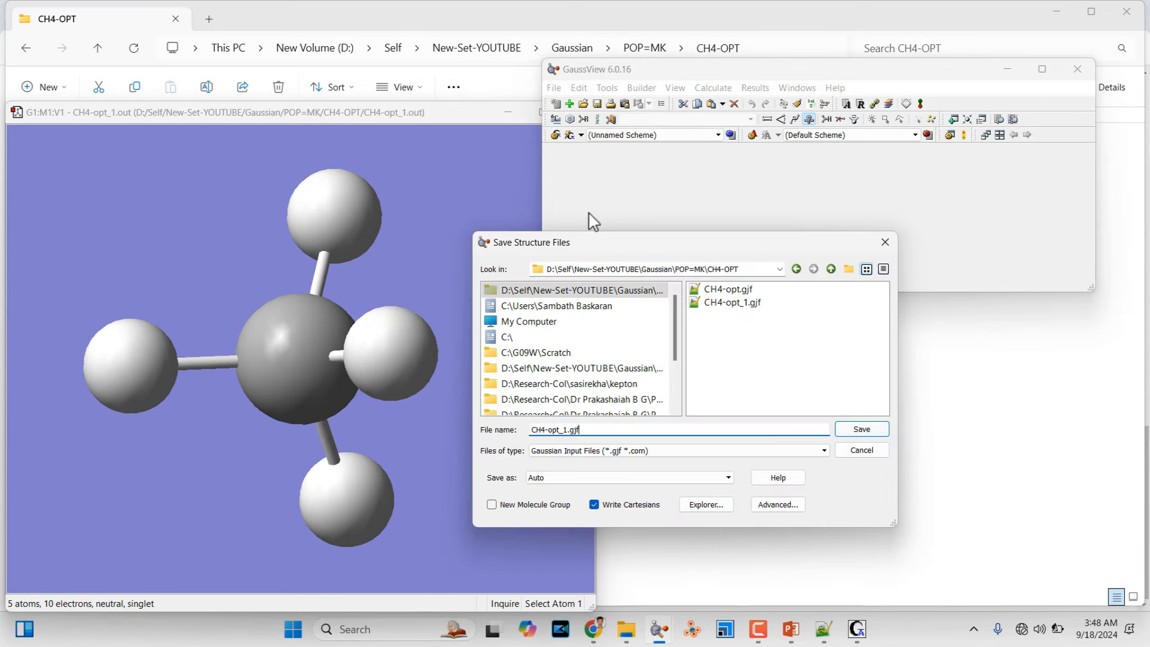
left_click(848, 272)
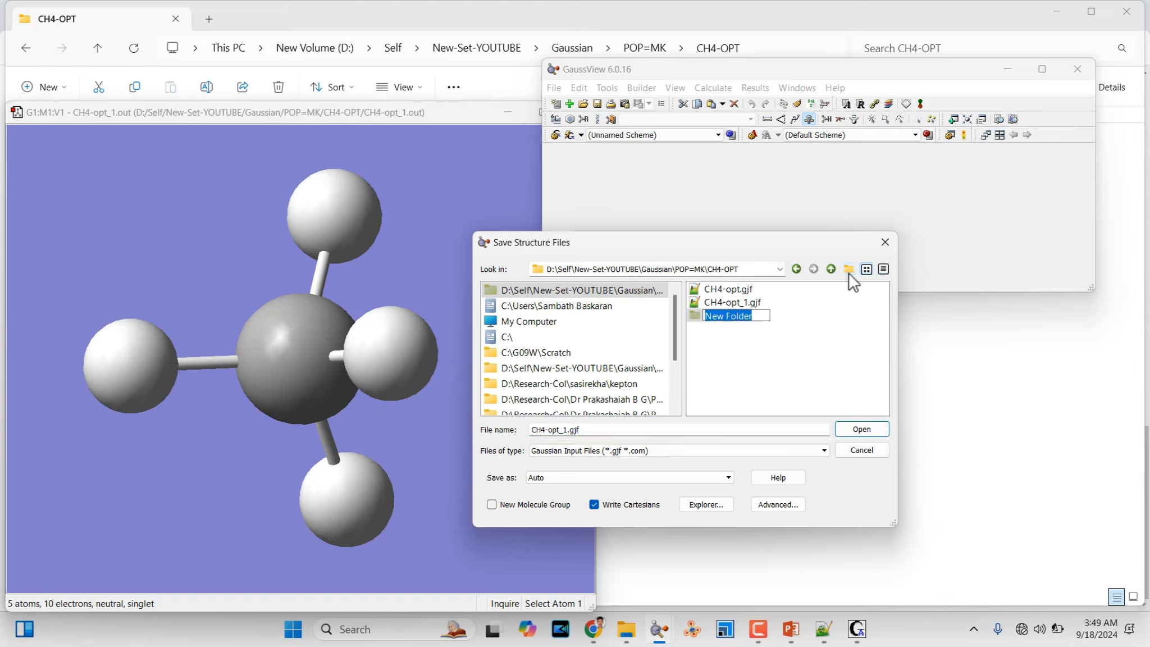
type("ch4")
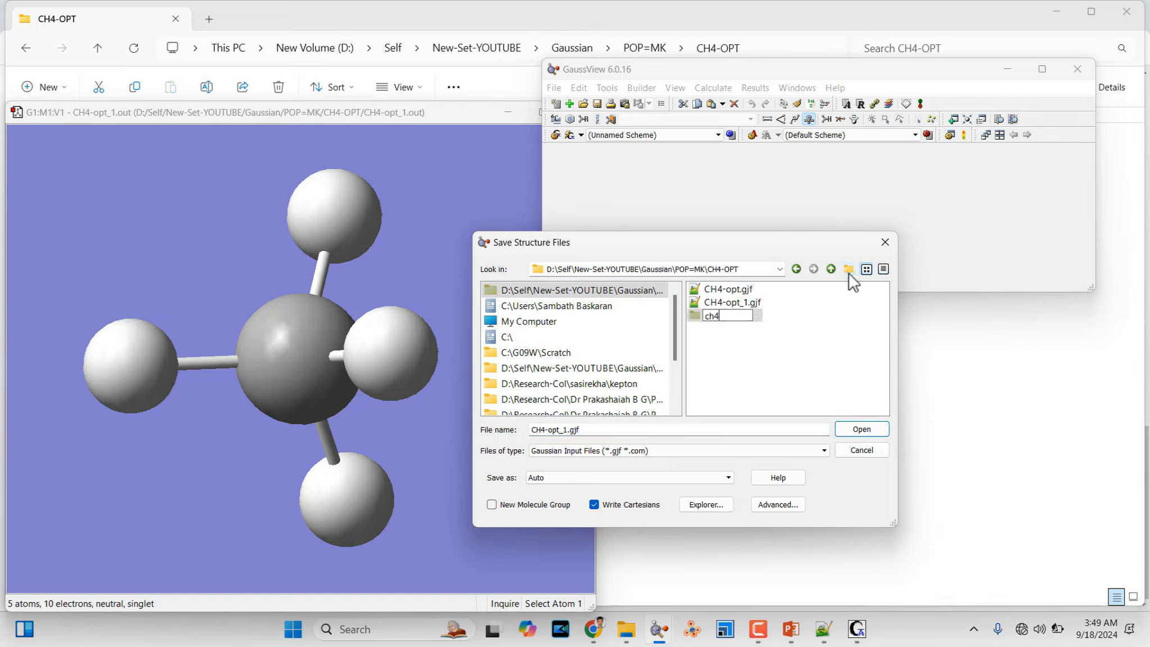
type("-MK")
left_click_drag(721, 316, 693, 317)
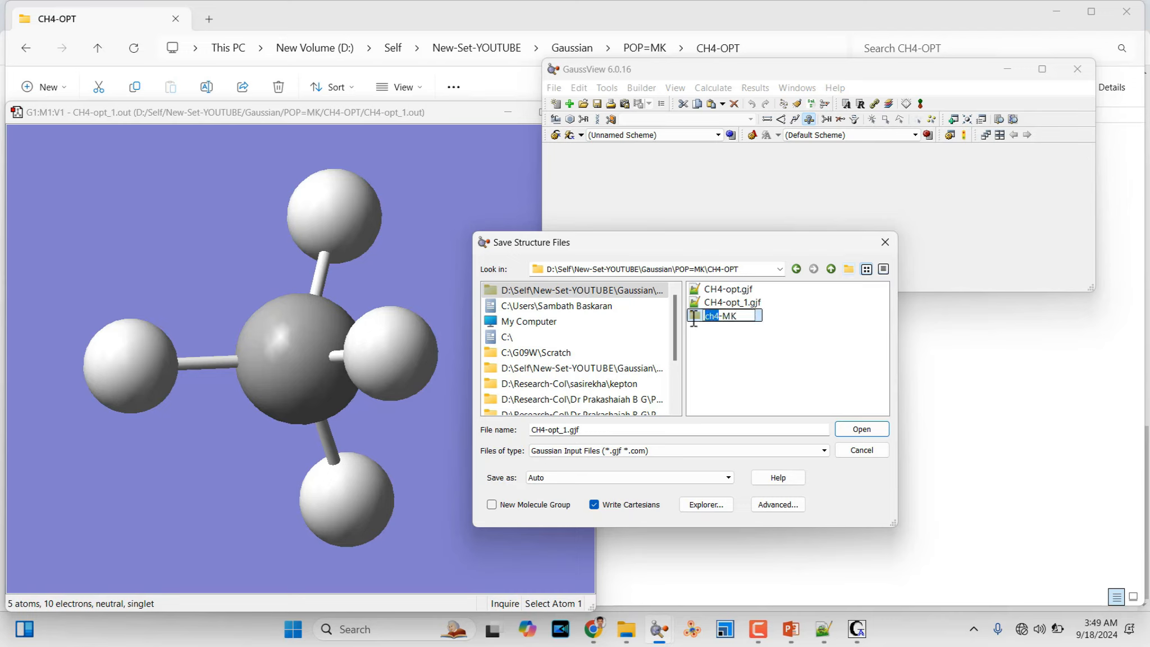
type("CH4")
left_click(727, 318)
double_click(727, 317)
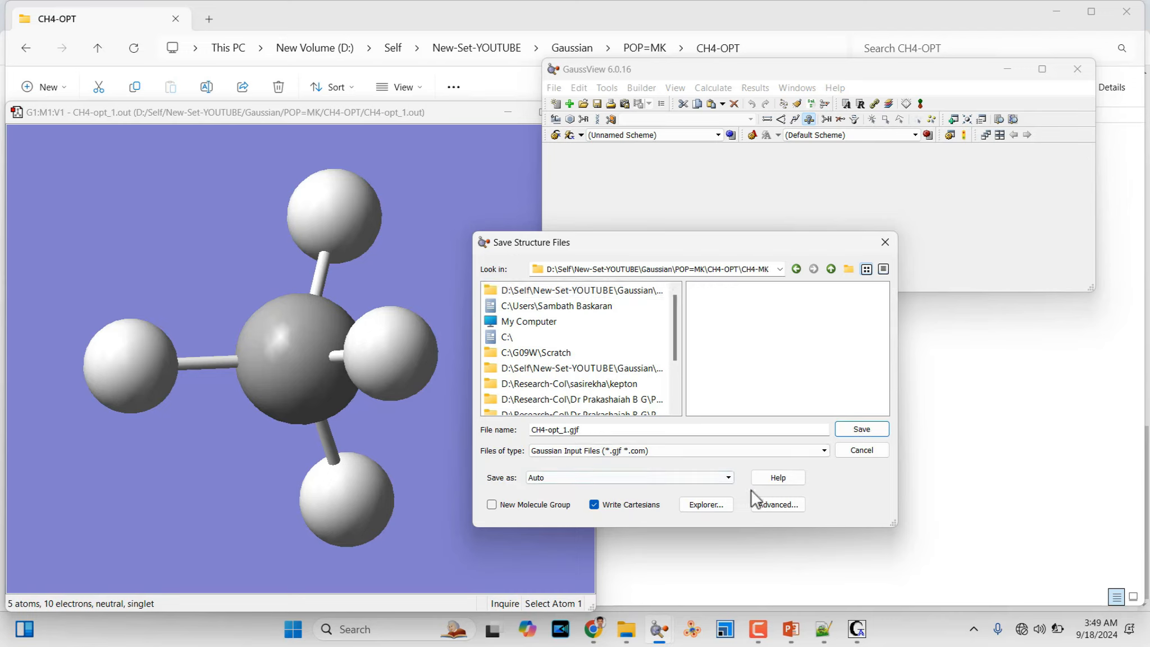
Step: Save the structure as CH4-opt_1.gjf in the CH4-MK folder and open the saved file in Notepad++
left_click(868, 432)
left_click(870, 432)
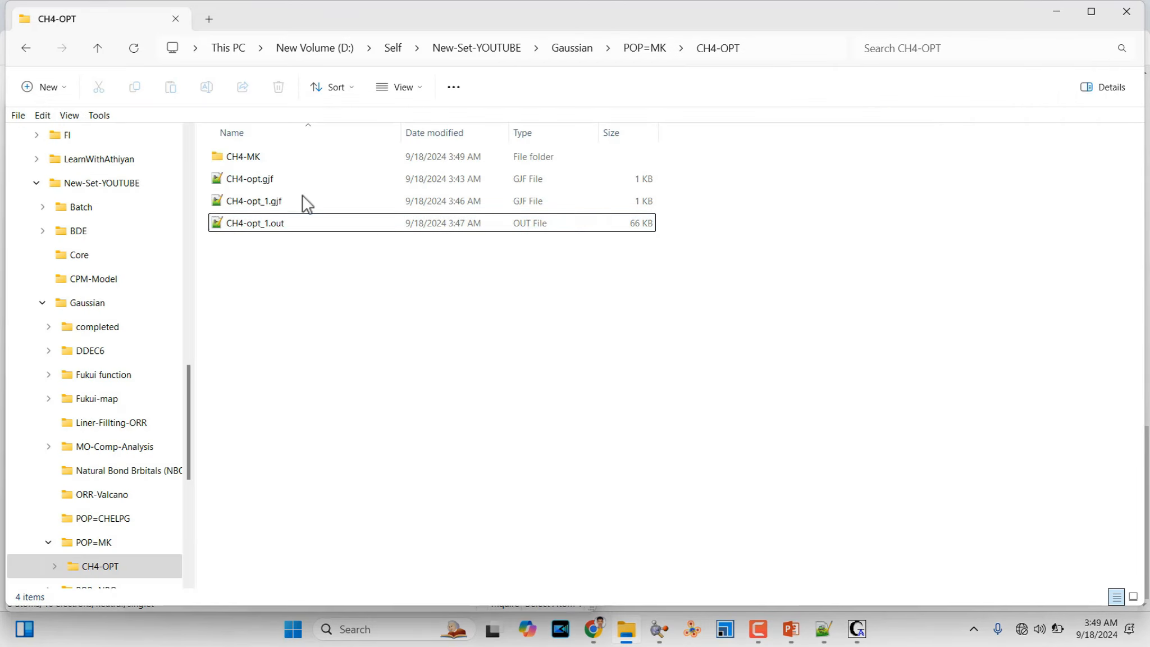
left_click(249, 163)
double_click(250, 163)
double_click(250, 164)
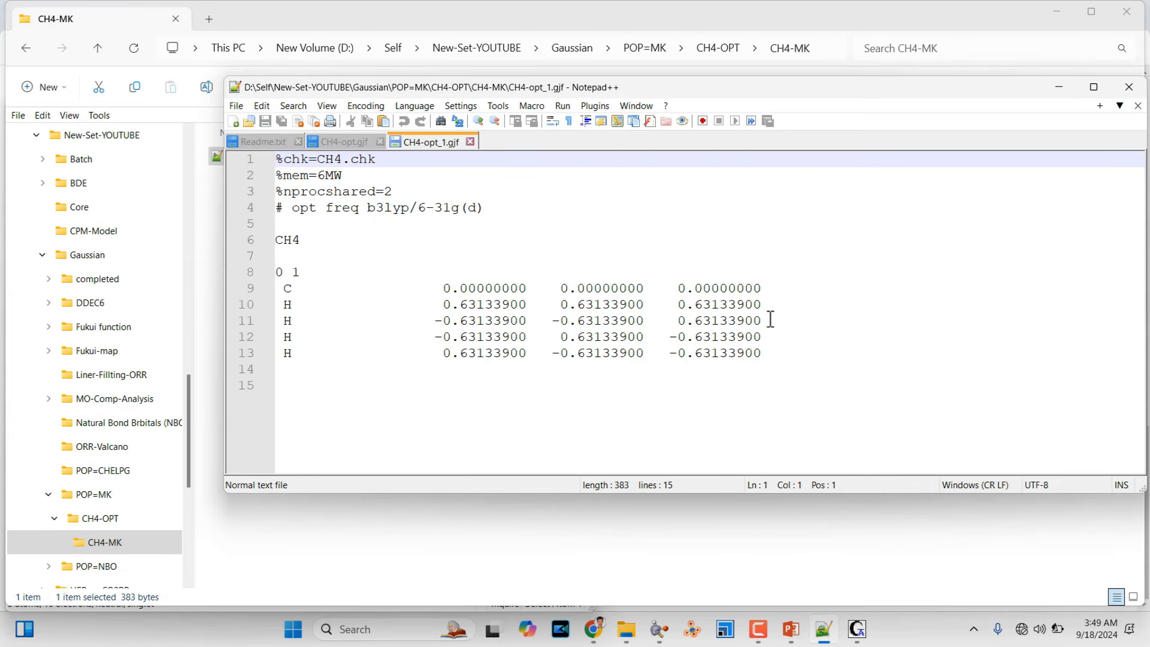
Step: Switch to Gaussian 09, open the current job for modification and replace the opt freq keywords in the route section with POP=MK
left_click(858, 629)
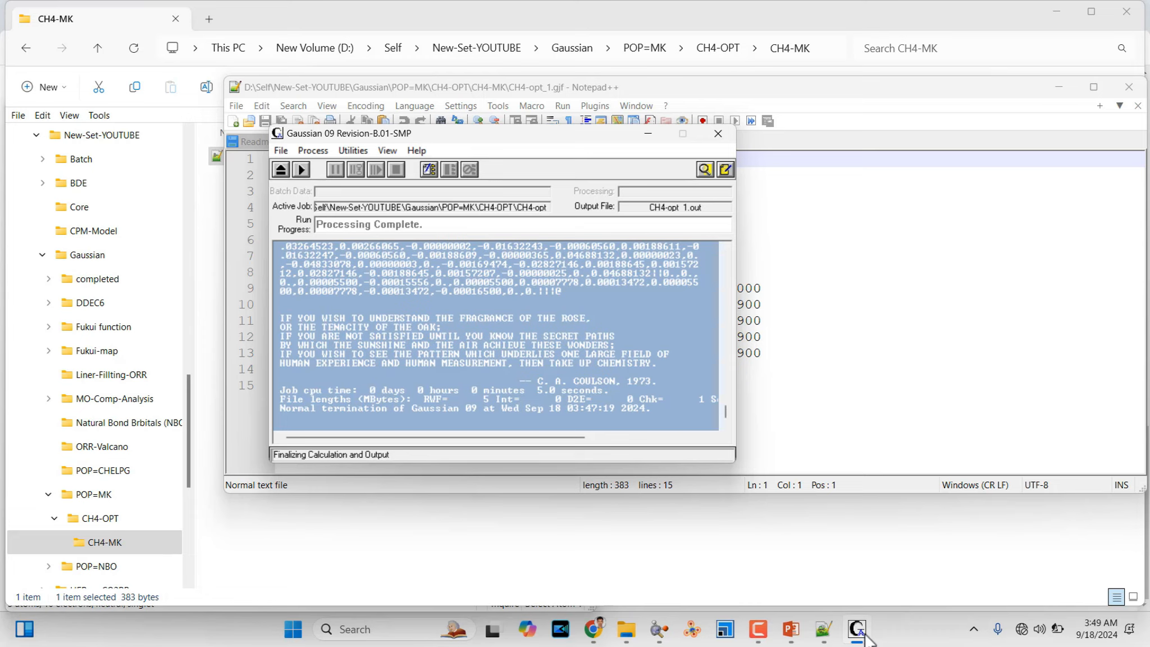
left_click(281, 151)
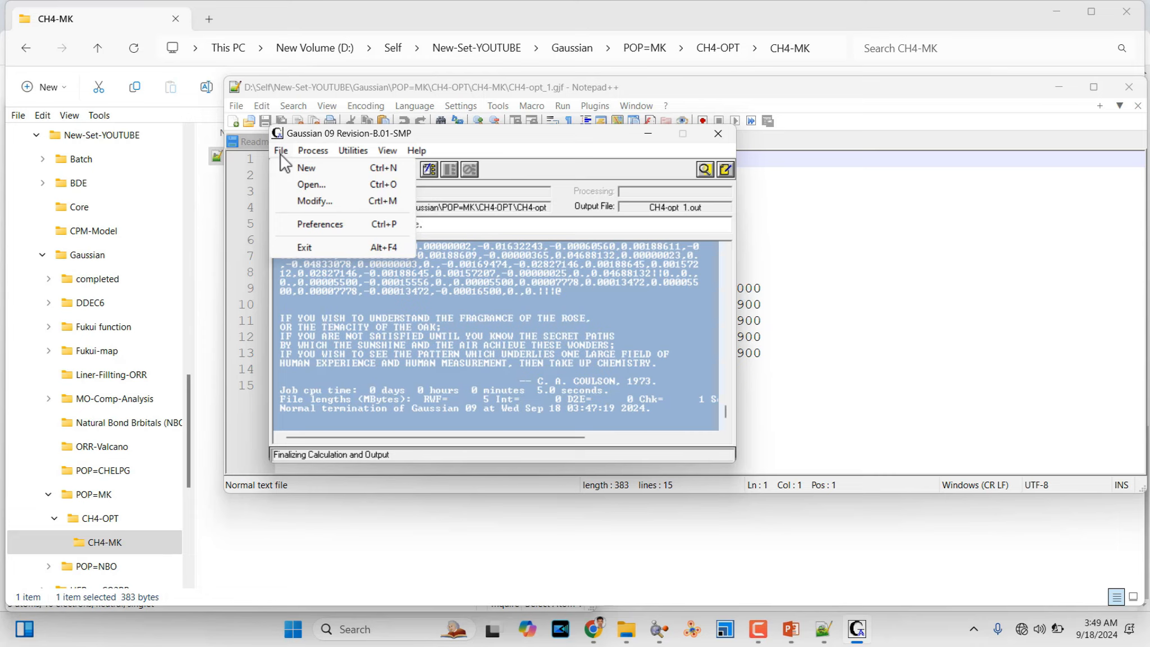
mouse_move(312, 150)
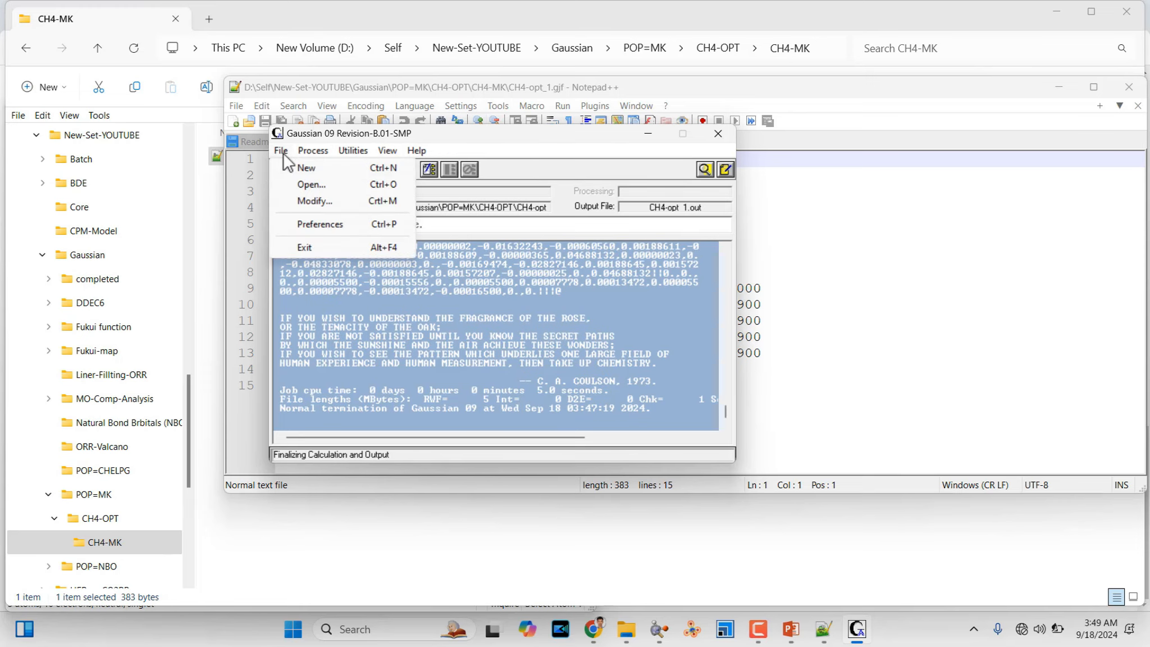
left_click(312, 201)
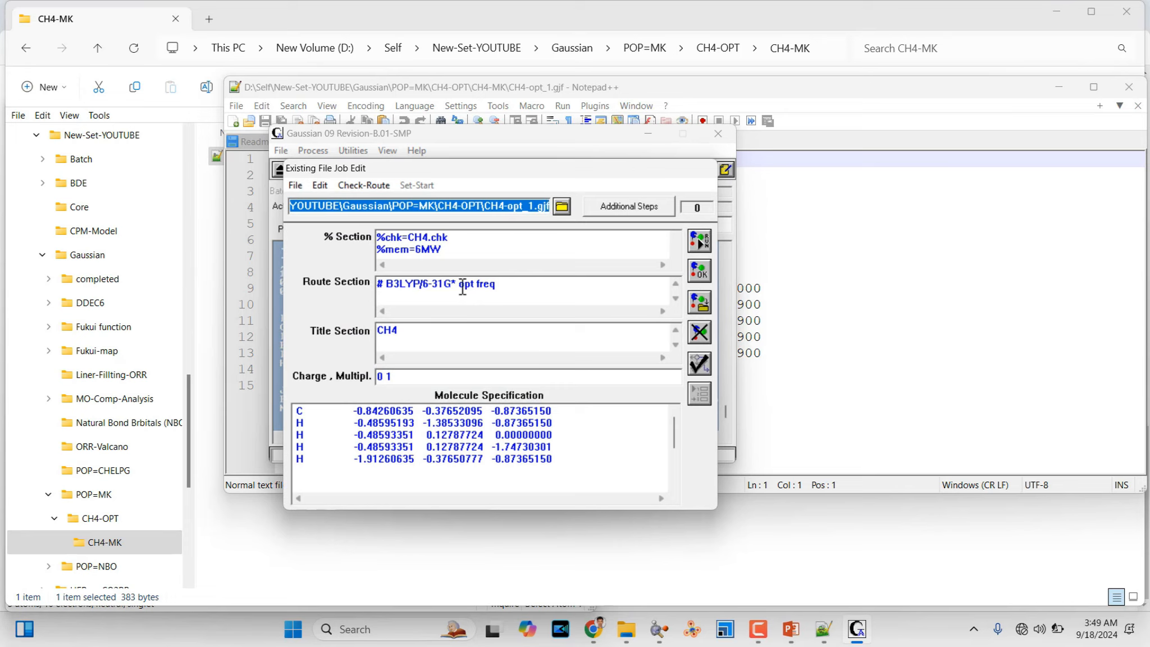
left_click_drag(459, 283, 562, 273)
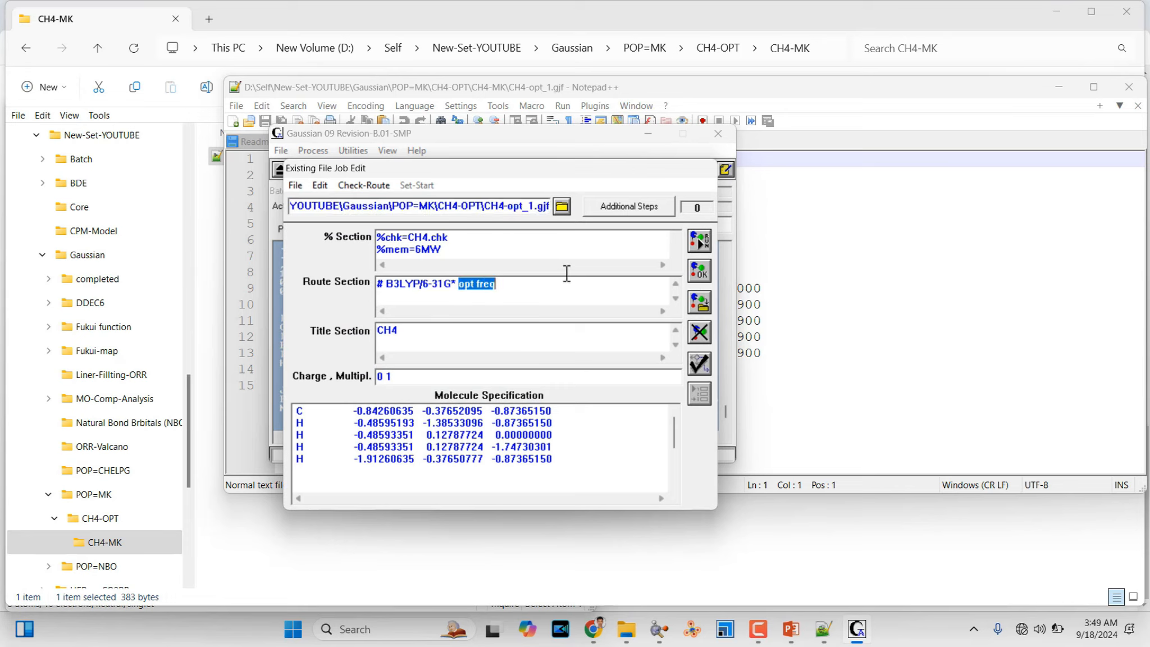
type("POP=MK")
Step: Rename the job's checkpoint file to CH4_MK.chk and set its title to CH4_MK
left_click(429, 237)
type("_MK")
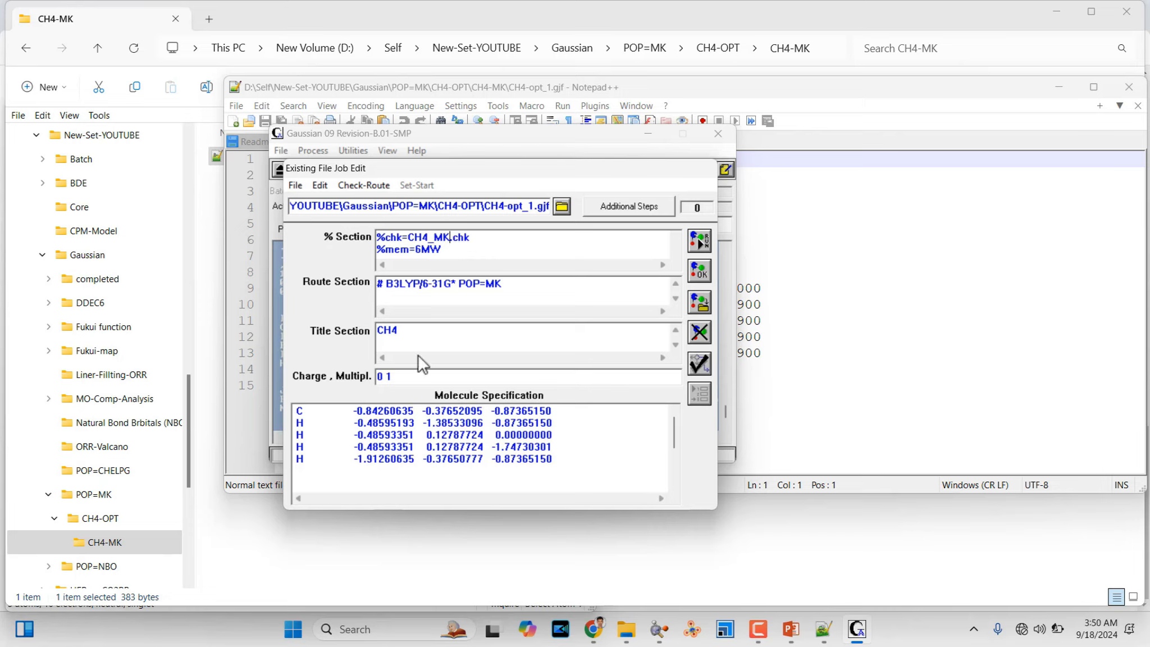
left_click(405, 334)
type("_MK")
Step: Delete all the old atom coordinates from the job's molecule specification
left_click(573, 464)
left_click_drag(573, 463, 276, 410)
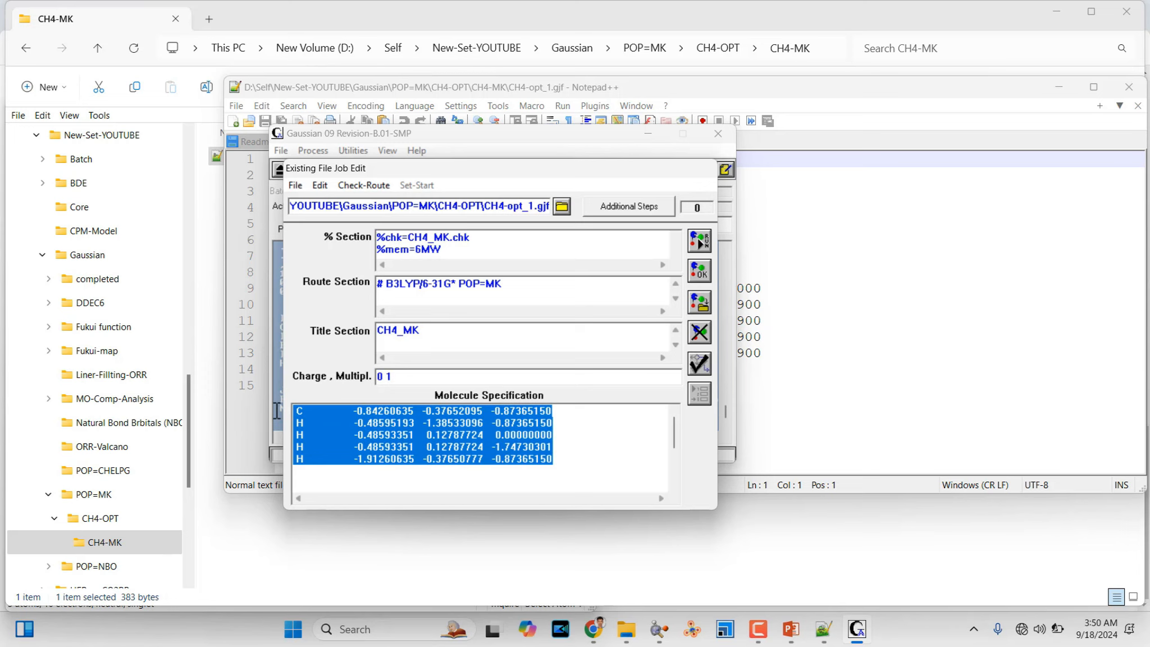
key("Delete")
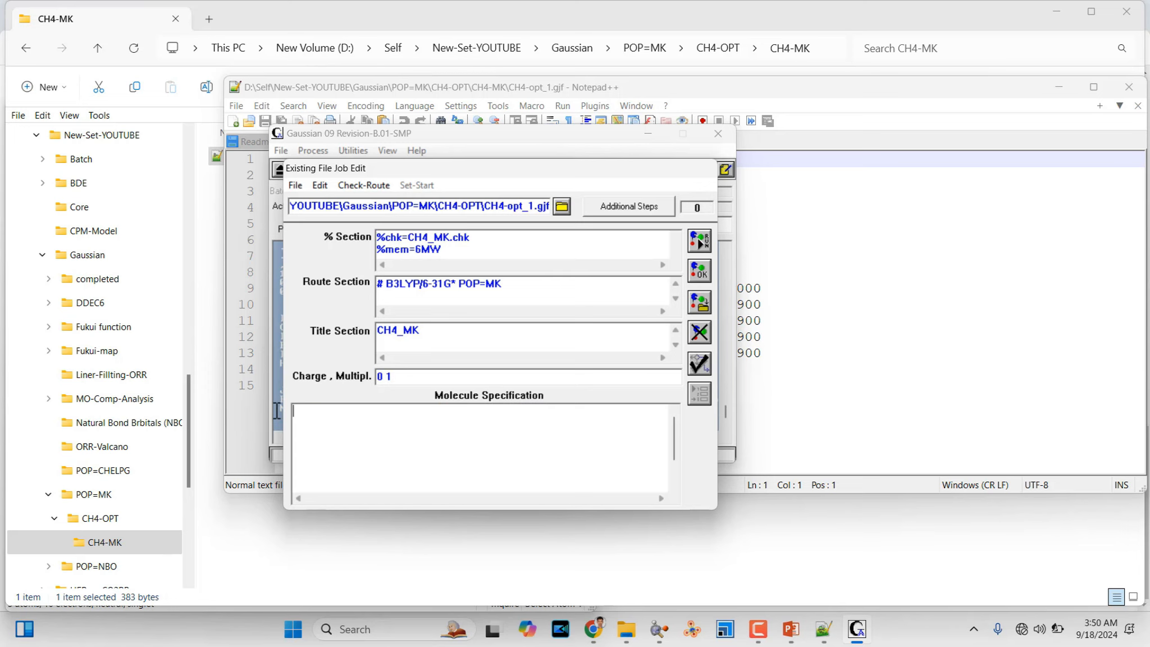
Step: Switch to Notepad++ and copy the five optimized atom coordinate lines from CH4-opt_1.gjf
left_click(845, 385)
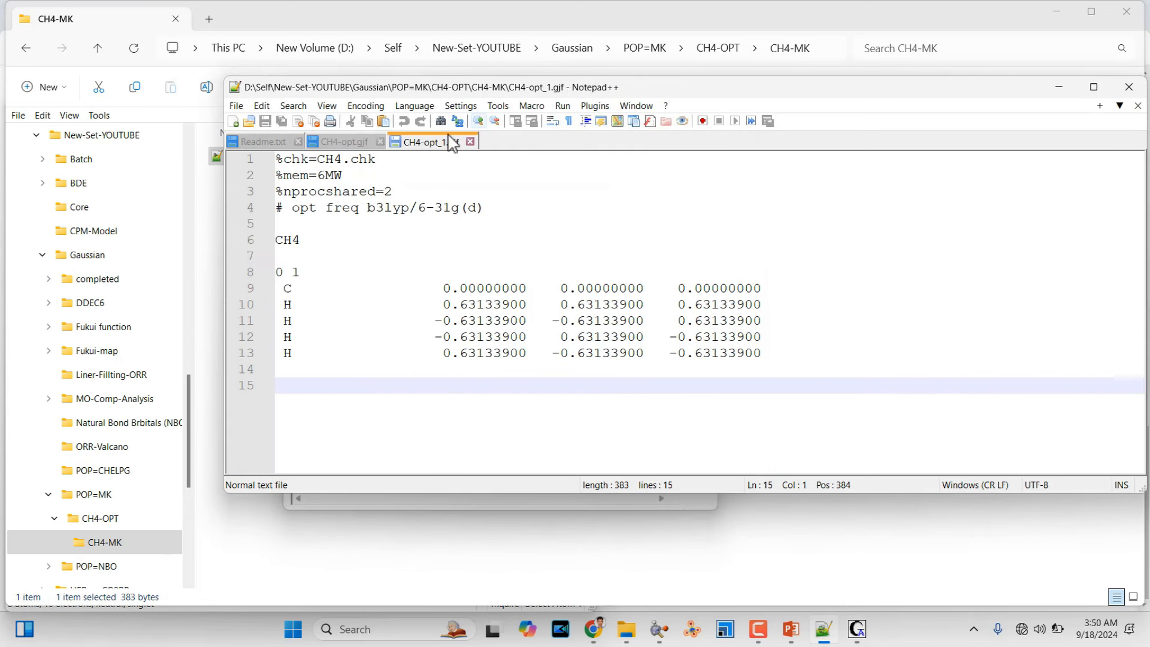
left_click_drag(778, 357, 276, 287)
key("ctrl+c")
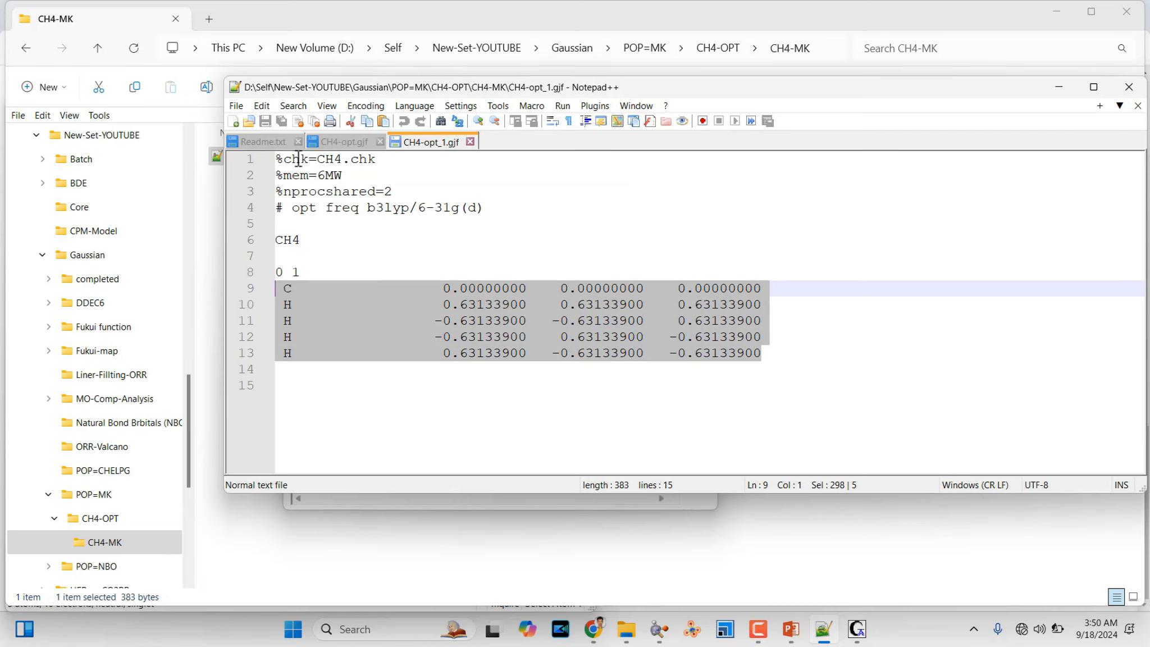
right_click(596, 323)
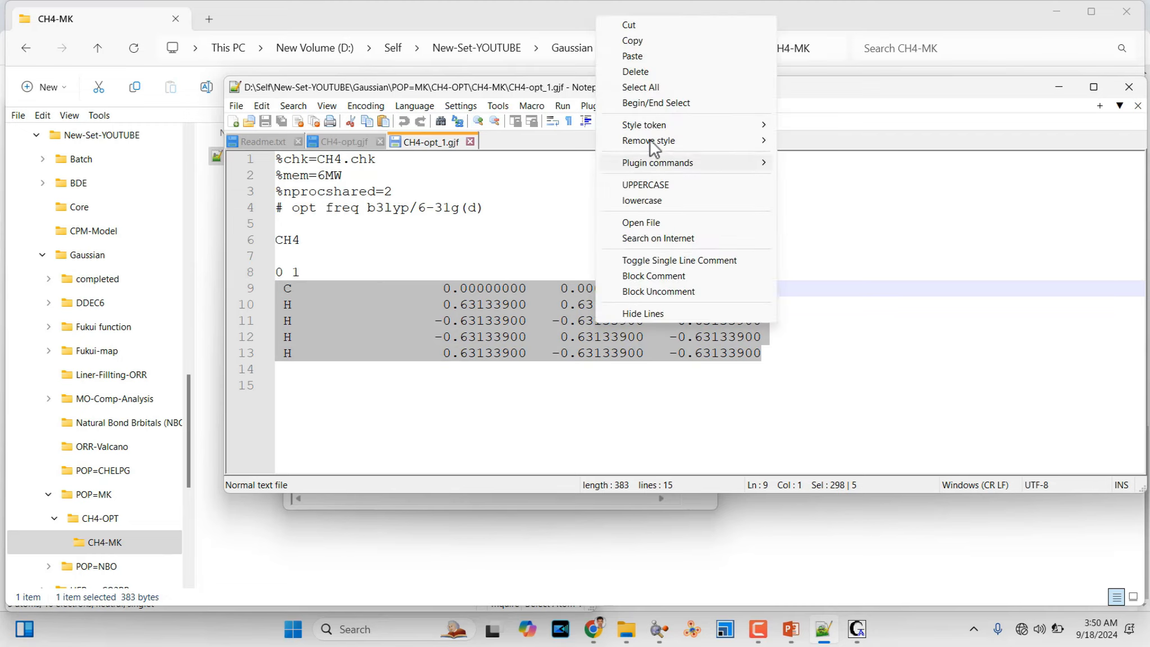
left_click(633, 40)
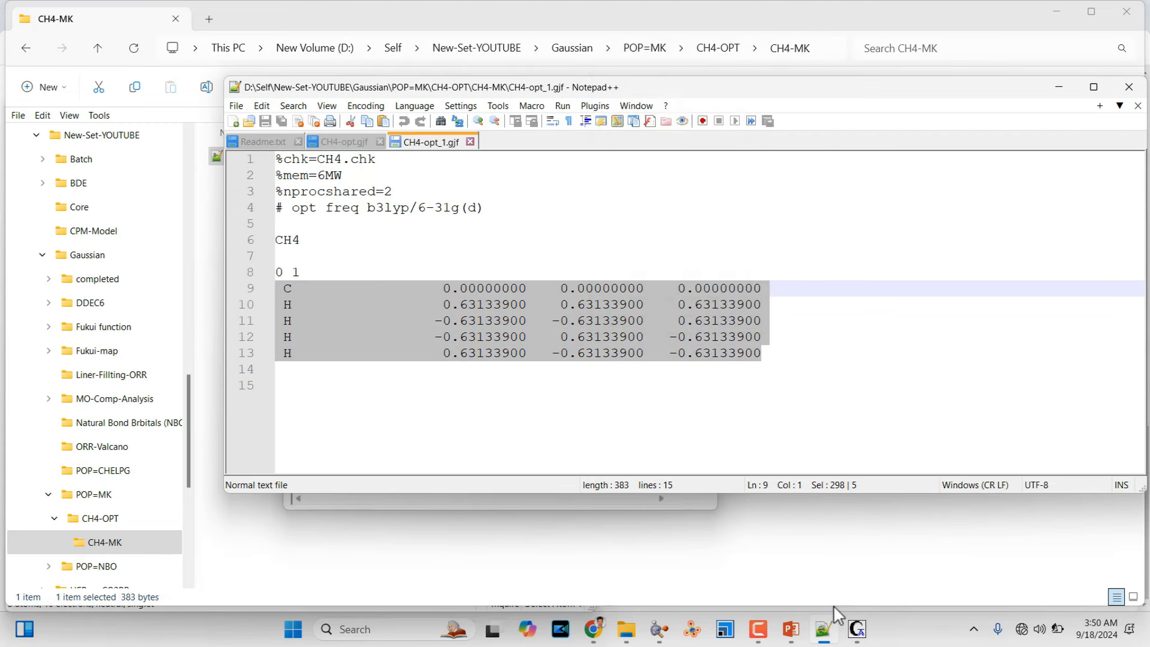
Step: Switch back to Gaussian 09, paste the optimized coordinates into the molecule specification and add four line breaks after the last atom
left_click(857, 629)
left_click(314, 412)
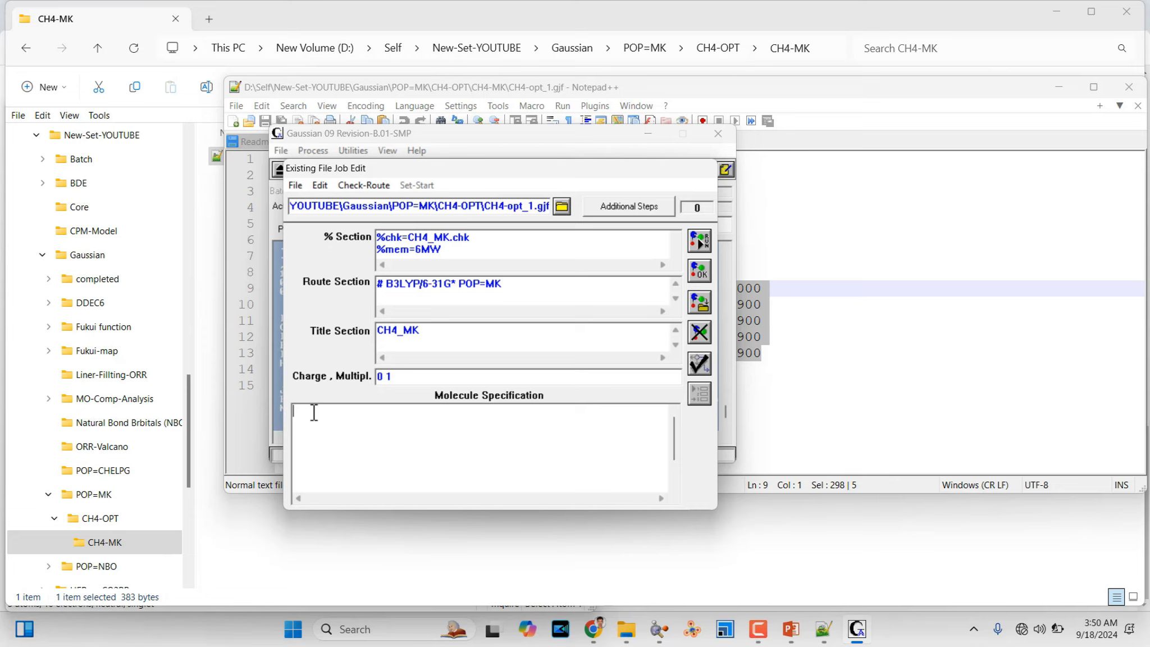
key("ctrl+v")
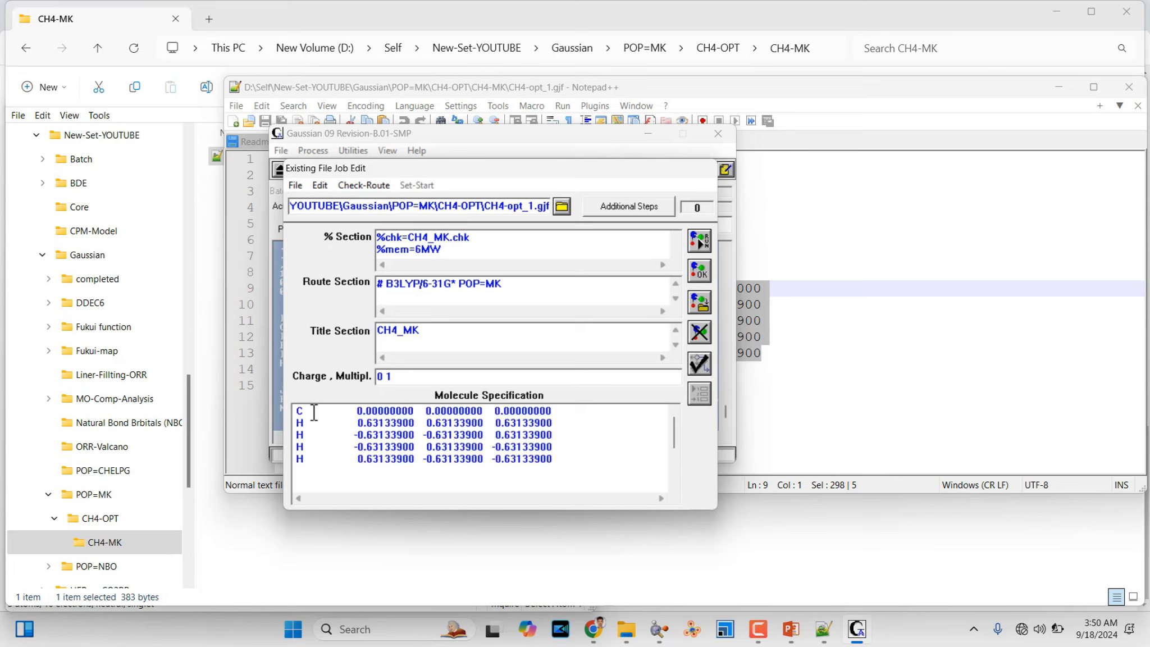
right_click(321, 426)
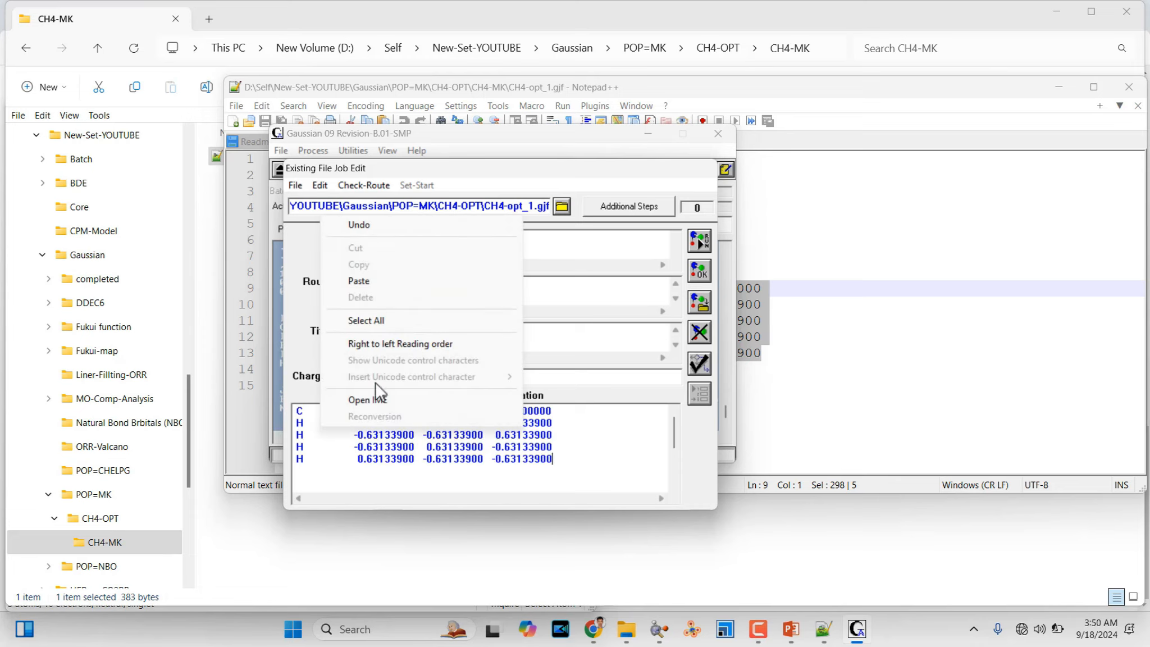
left_click(357, 466)
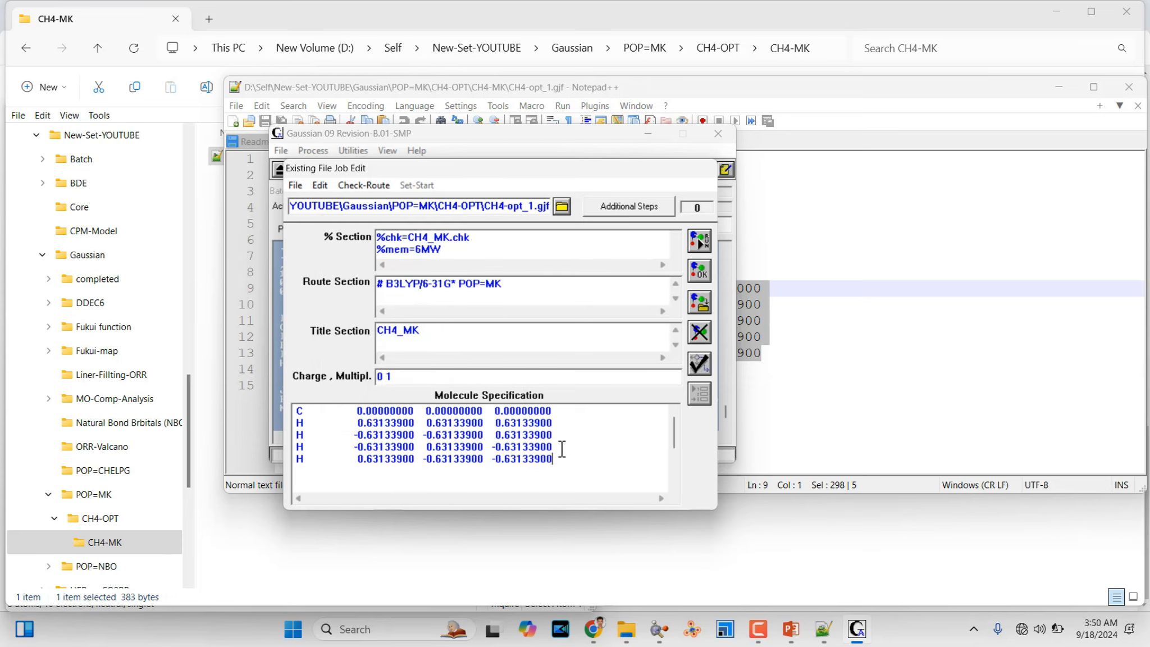
key("Return")
key("Return")
key("Return")
key("Return")
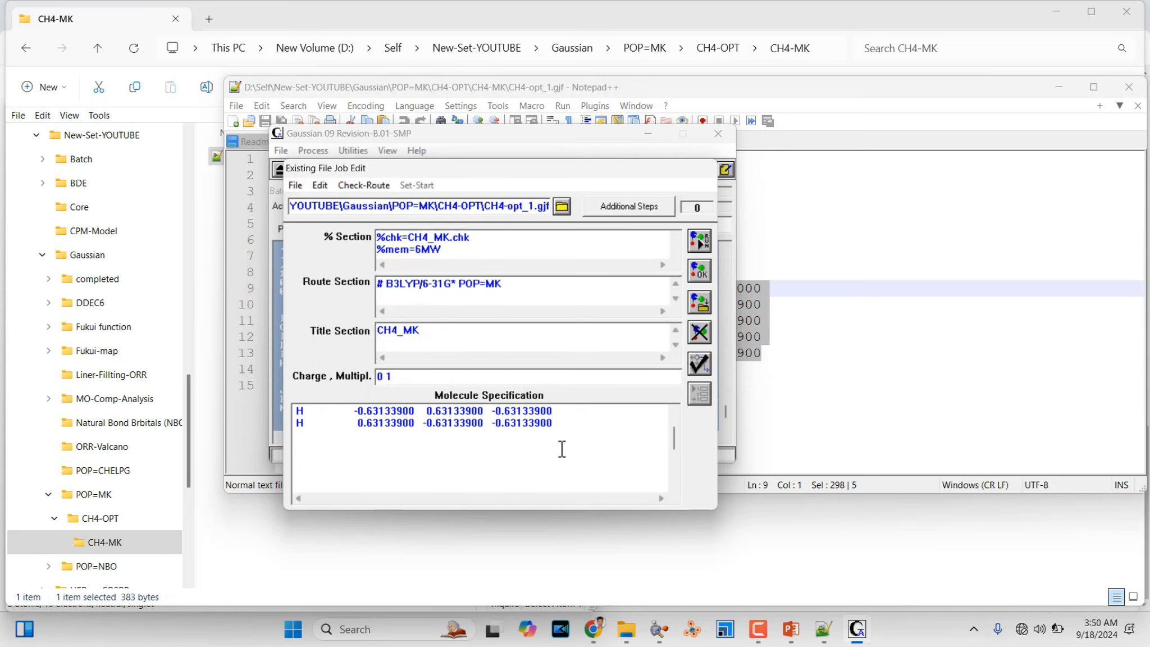
scroll(513, 422, "up", 1)
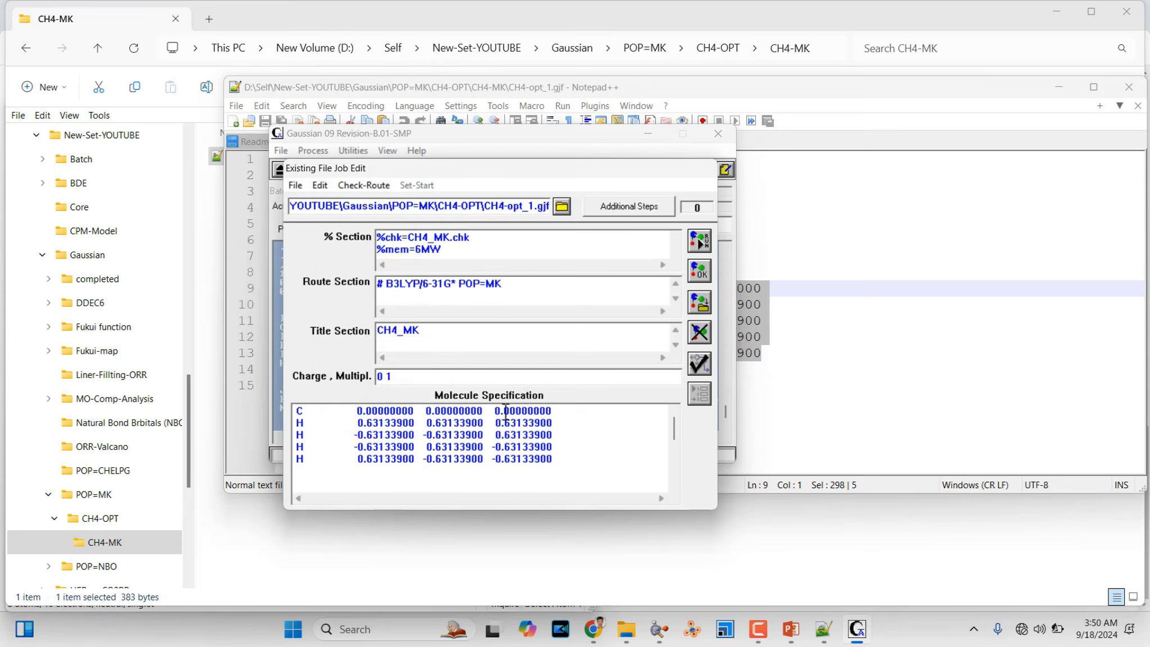
Step: Save the edited job under the new name CH4-MK.gjf in the CH4-MK folder inside CH4-OPT
left_click(294, 188)
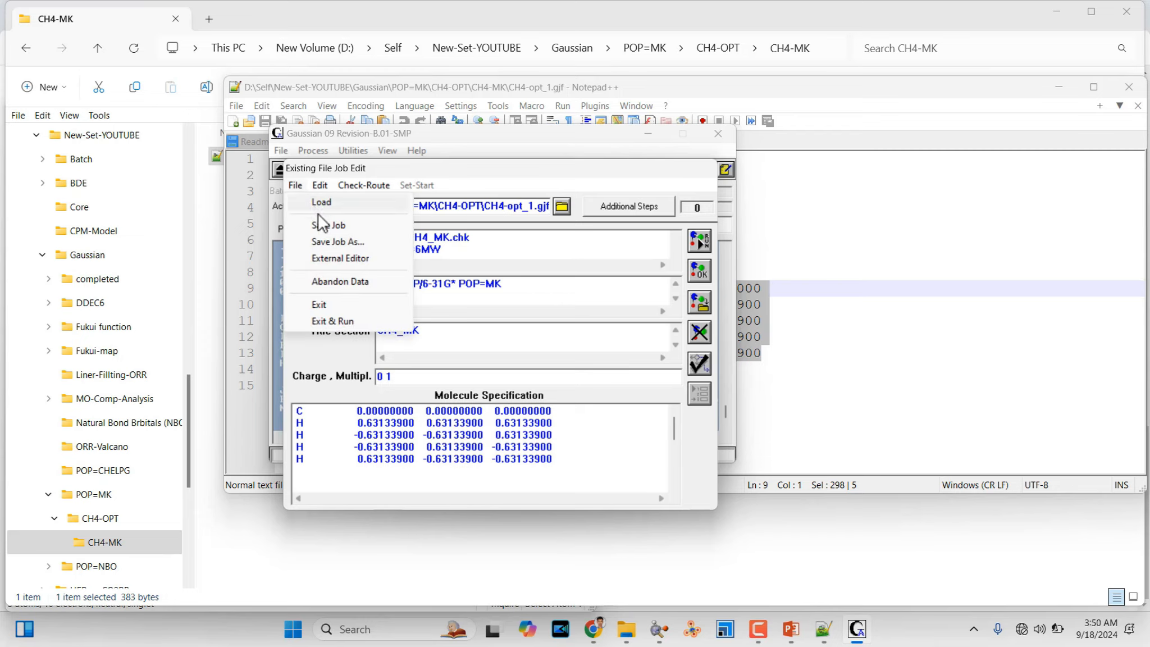
left_click(334, 242)
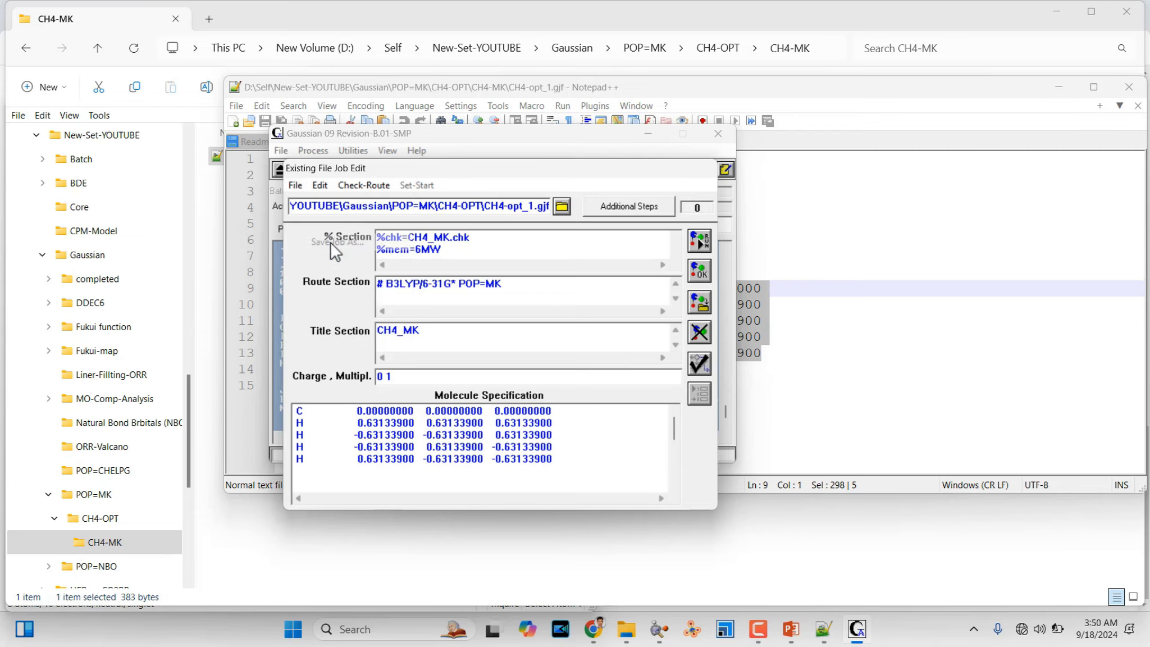
double_click(455, 314)
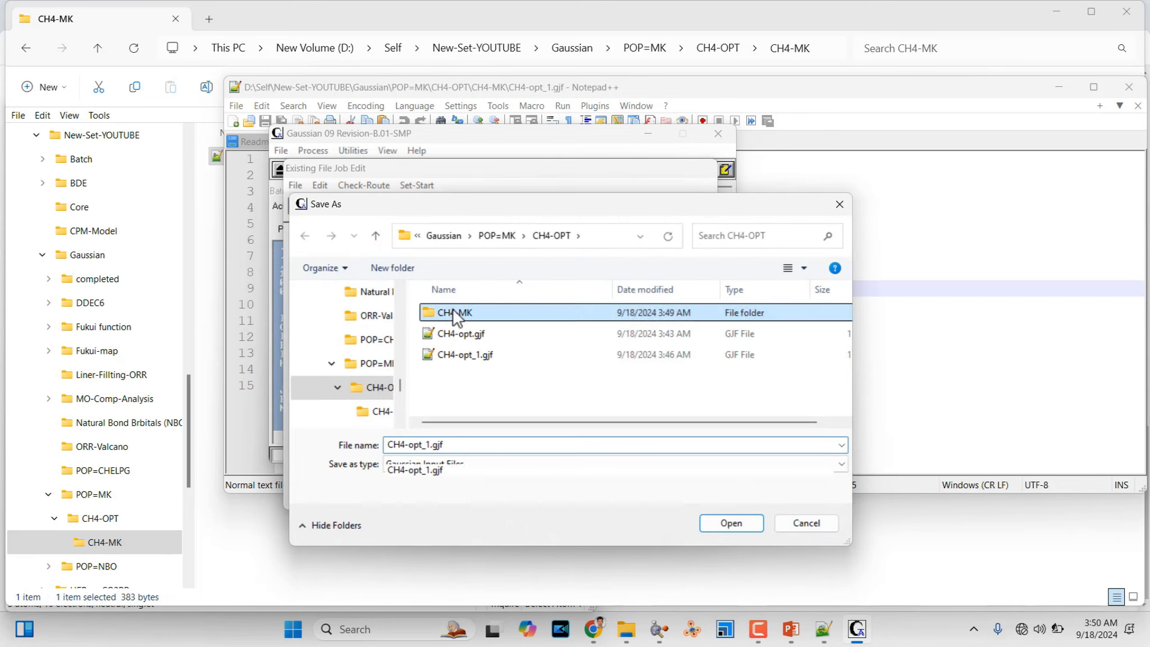
left_click(469, 472)
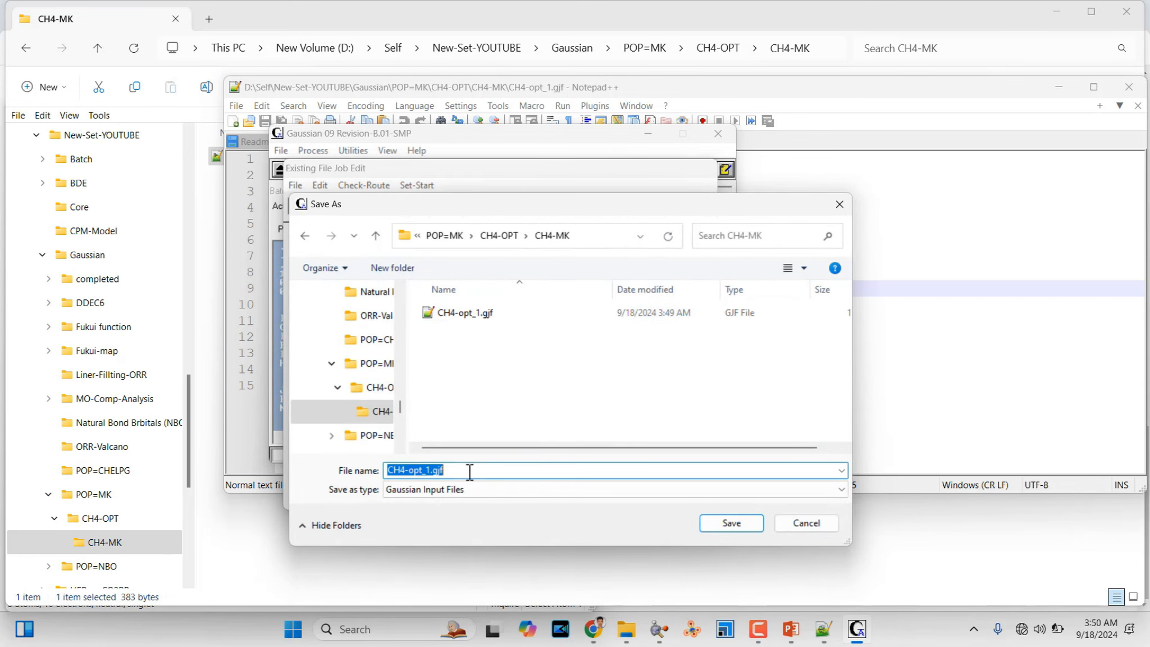
left_click(433, 470)
key("BackSpace")
key("BackSpace")
key("BackSpace")
key("BackSpace")
key("BackSpace")
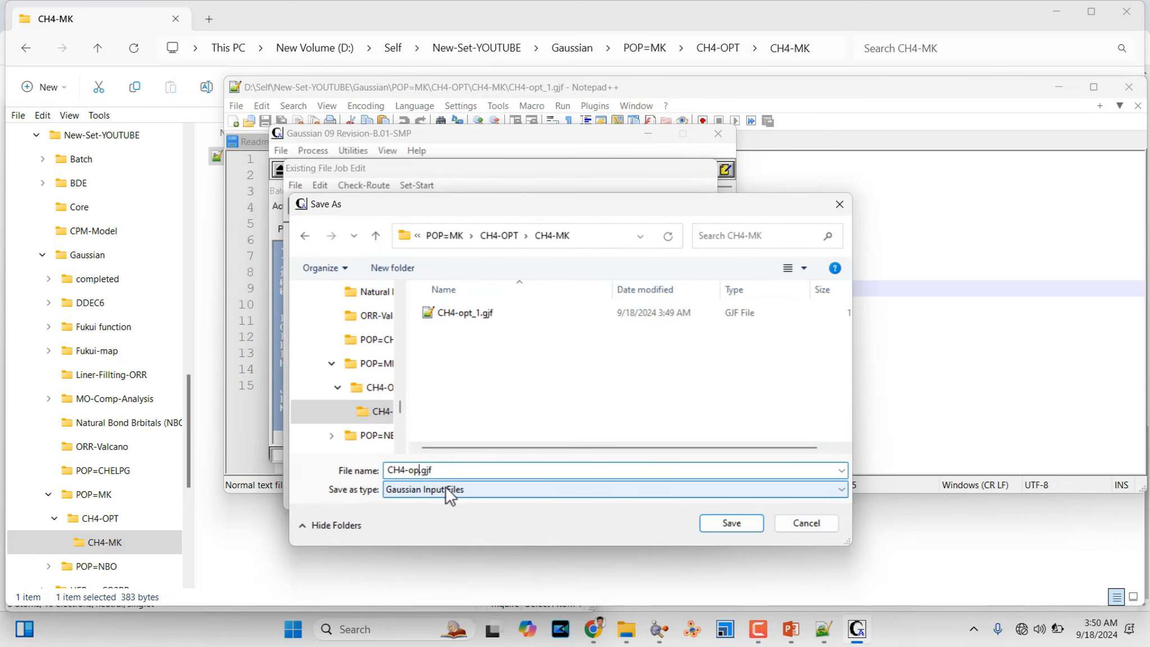
type("MK")
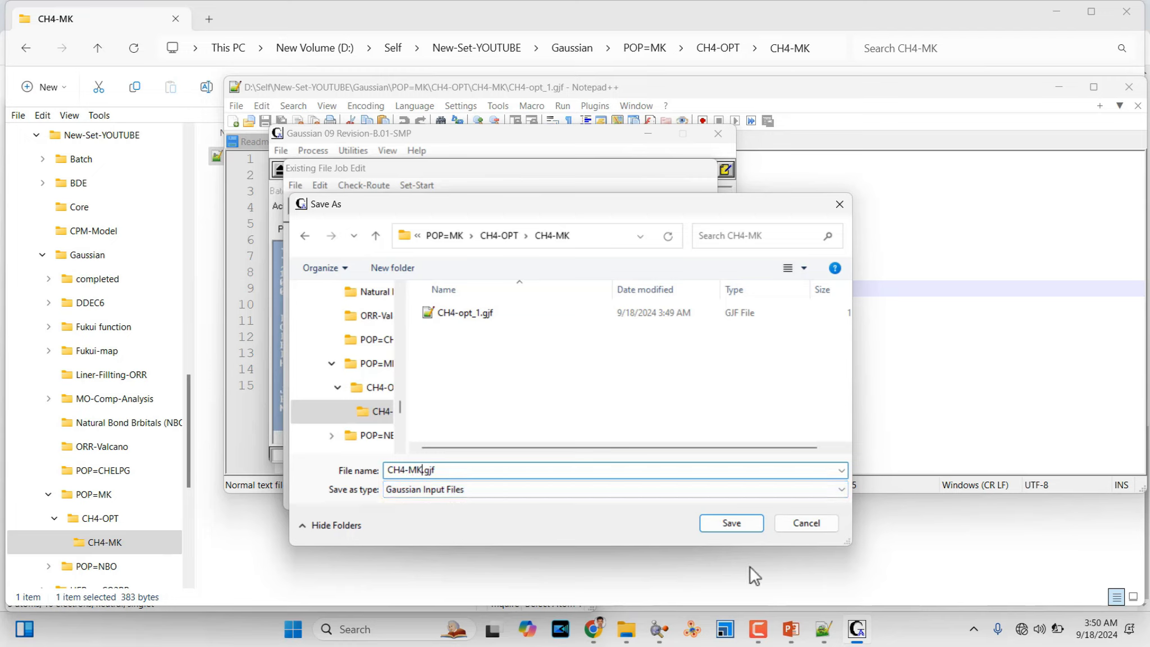
left_click(732, 526)
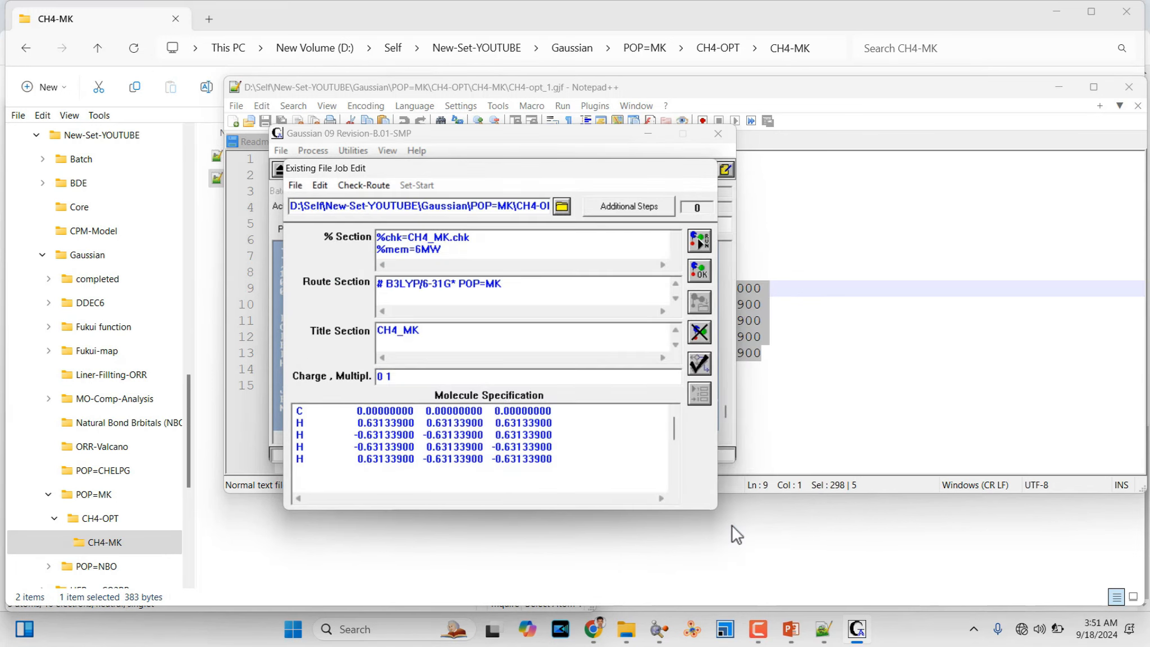
Step: Run the job with its output saved as CH4-MK.out in the CH4-MK folder under POP=MK and CH4-OPT
left_click(705, 239)
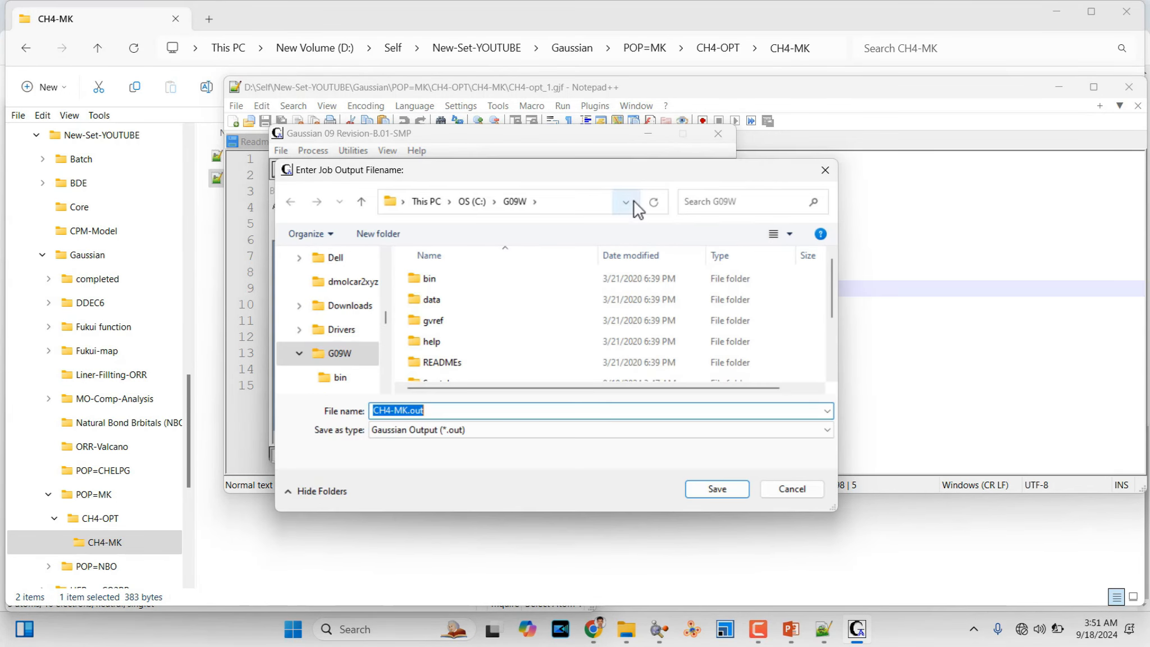
left_click(627, 202)
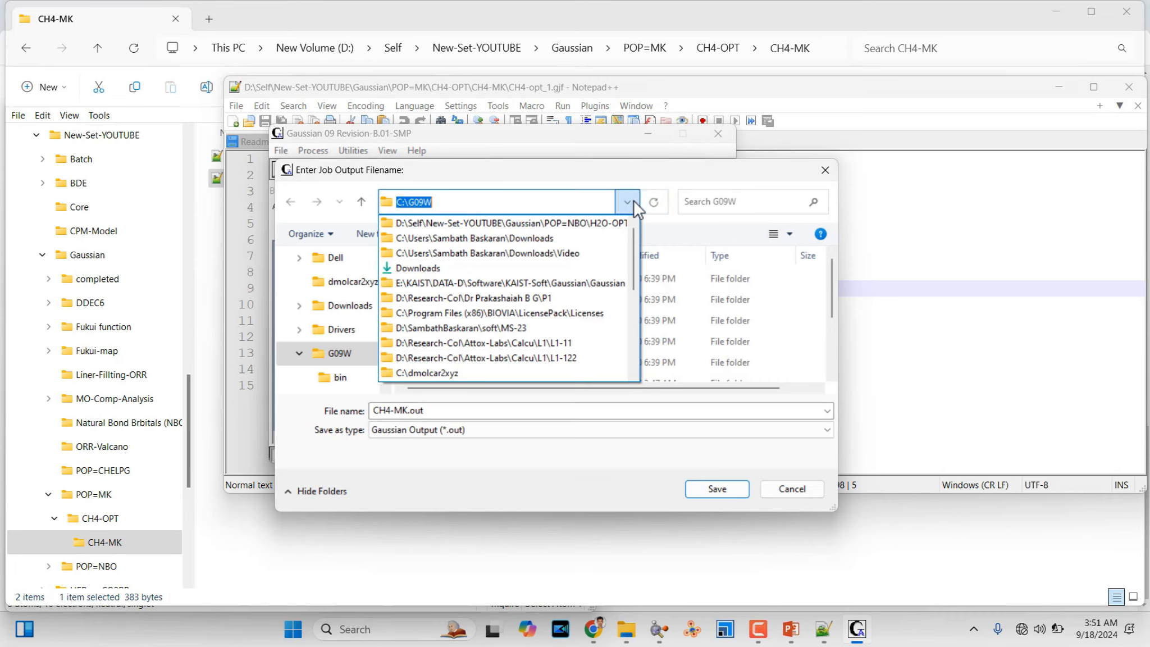
left_click(562, 223)
left_click(430, 201)
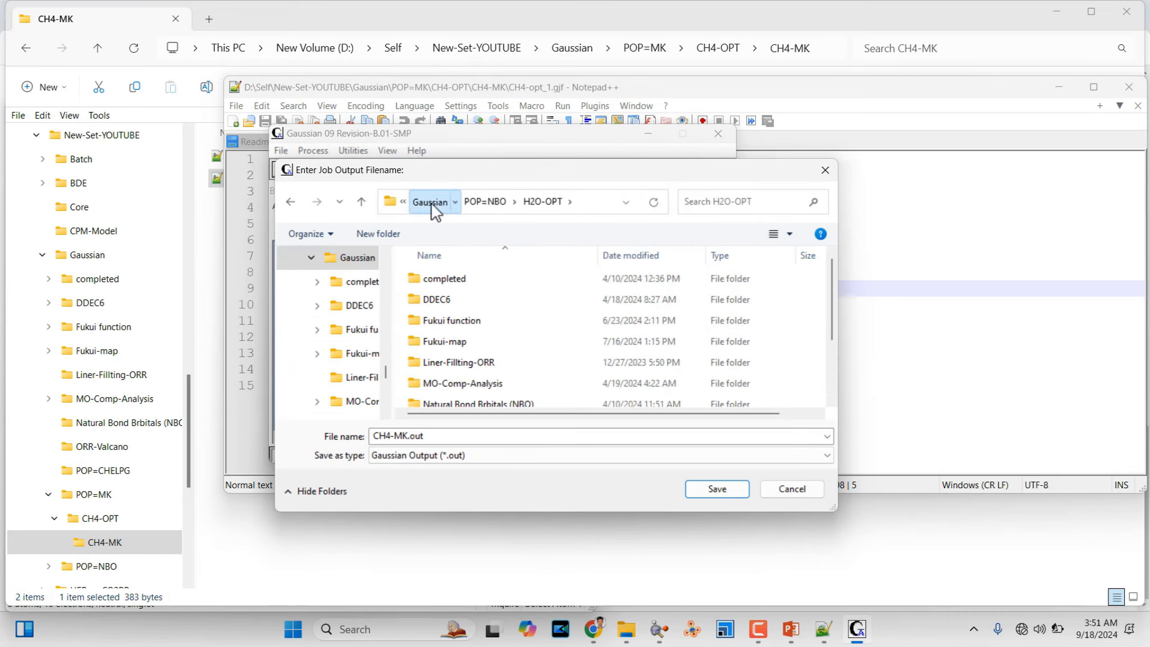
scroll(485, 362, "down", 2)
double_click(454, 378)
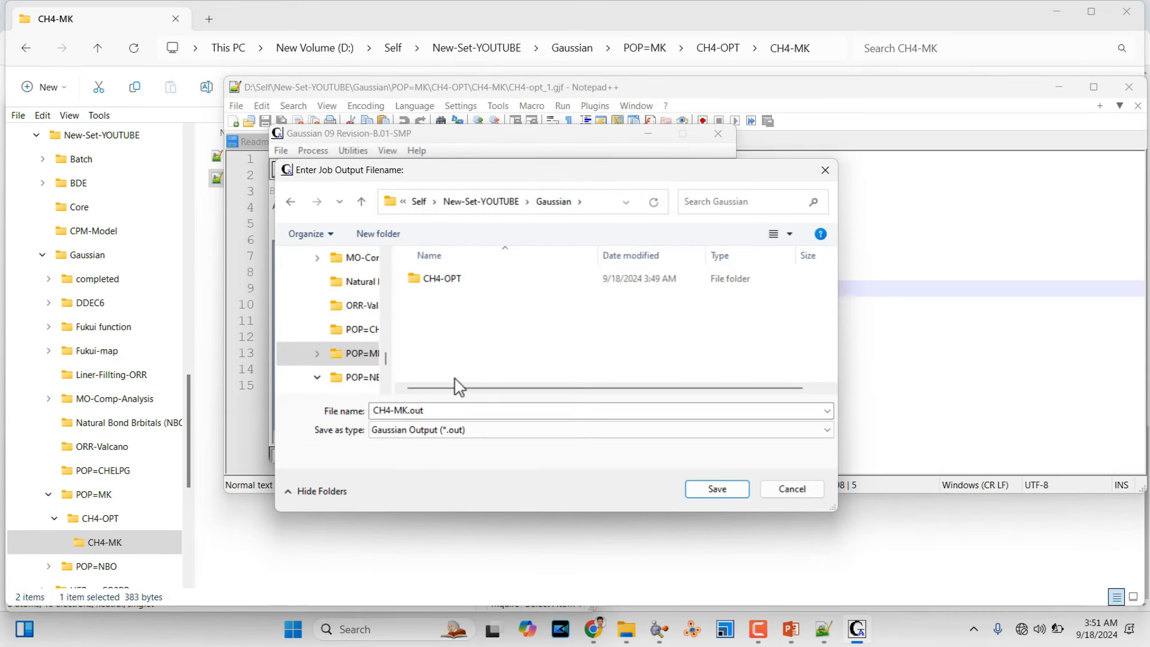
double_click(444, 279)
double_click(444, 279)
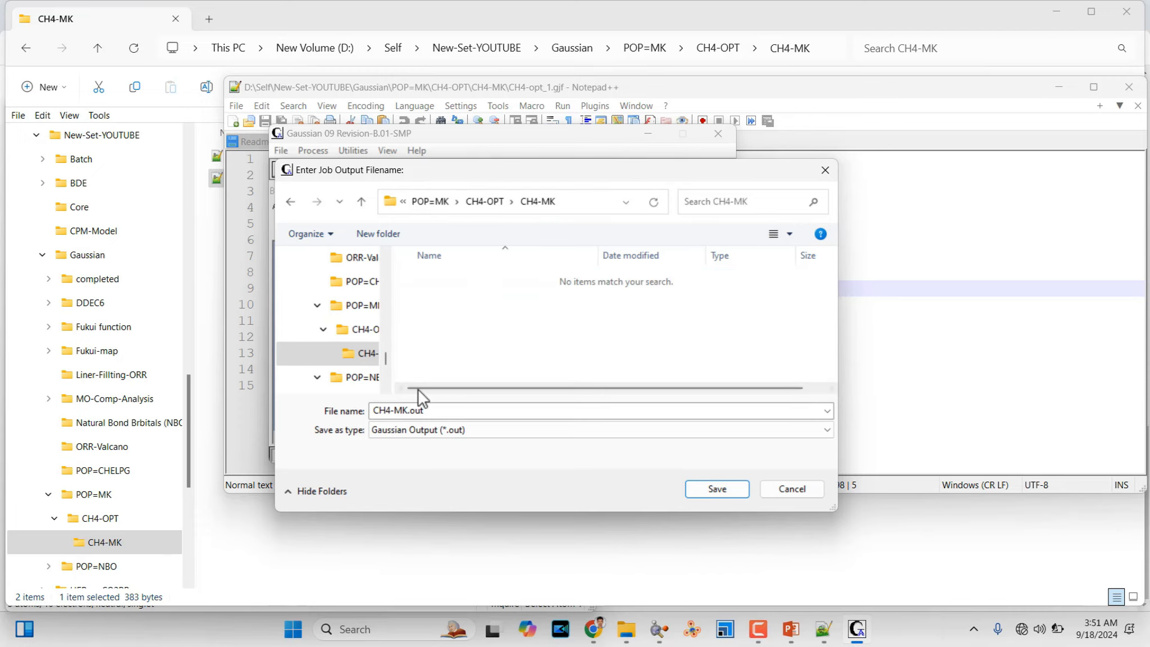
left_click(721, 489)
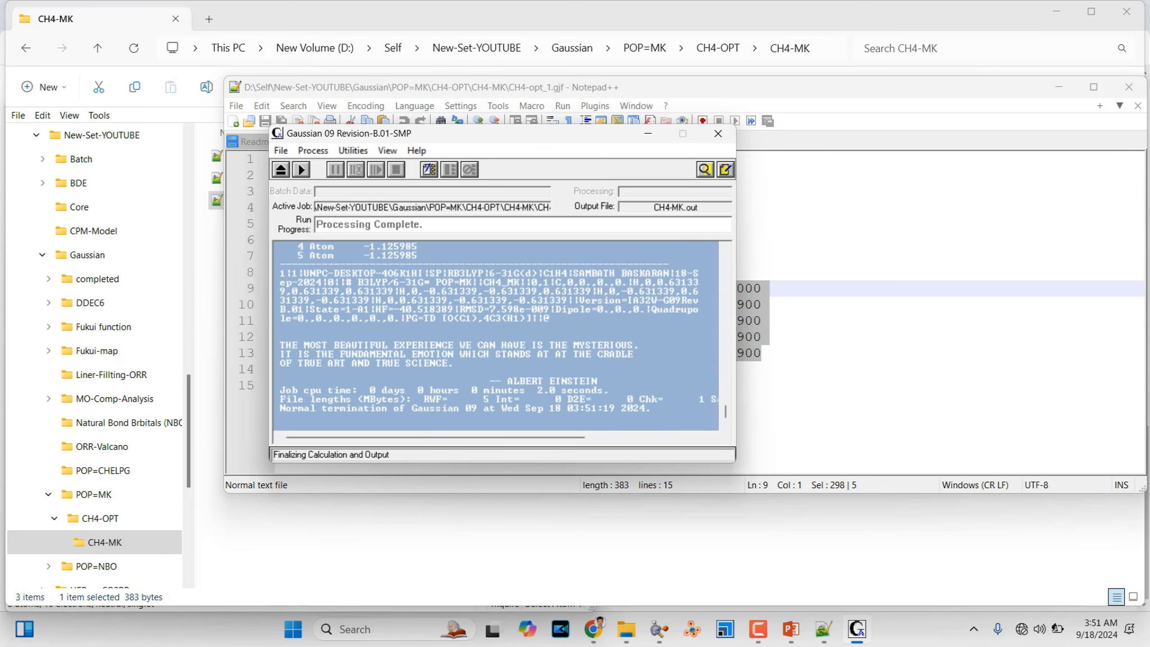
Step: Switch to Chrome and review the web page on determining atomic charges with the Merz-Singh-Kollman scheme
left_click(593, 638)
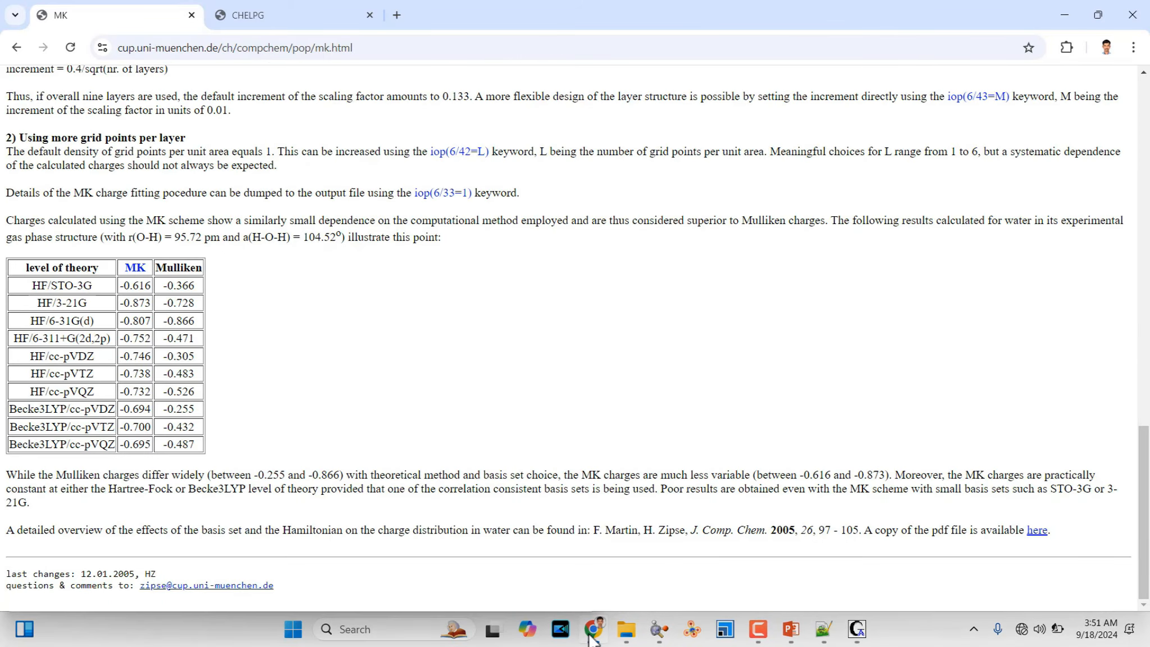
scroll(636, 336, "up", 15)
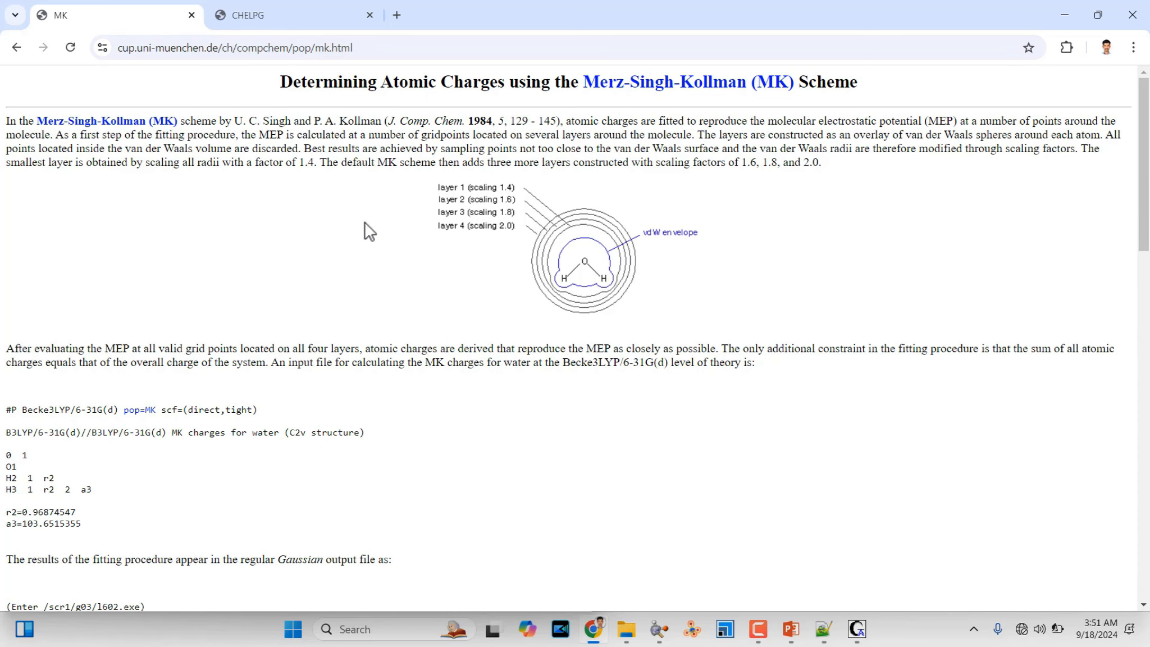
scroll(367, 227, "down", 15)
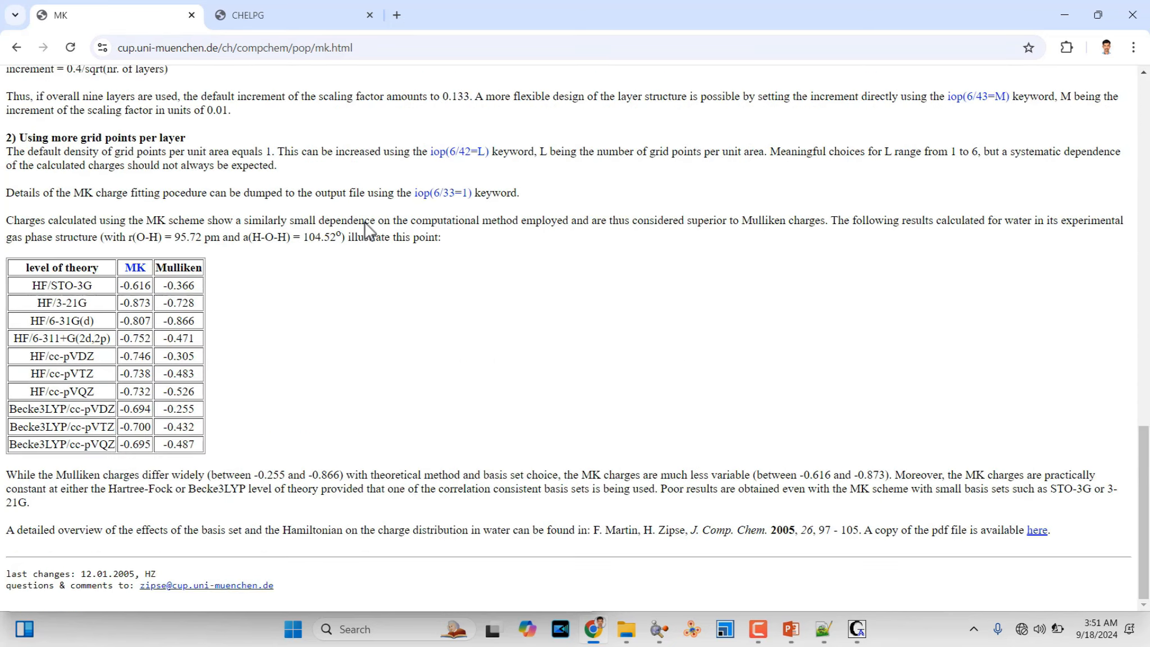
scroll(367, 222, "up", 15)
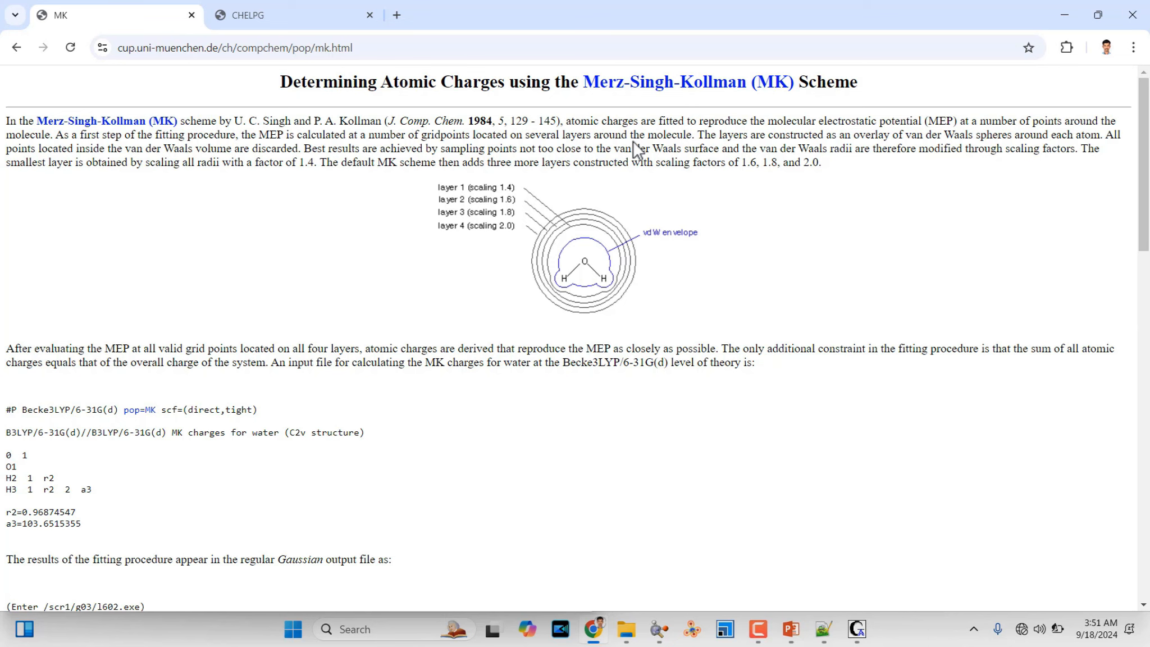
Step: Switch from Chrome to the CH4-MK folder in File Explorer and open CH4-MK.out in a maximized Notepad++ window
left_click(1063, 12)
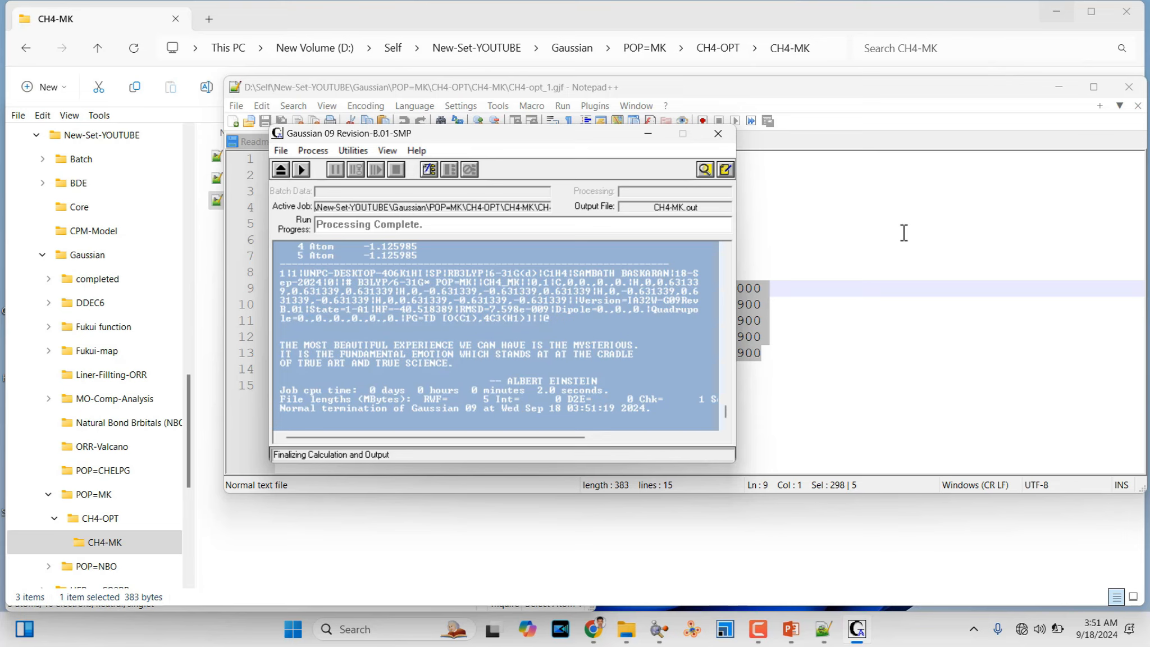
left_click(880, 337)
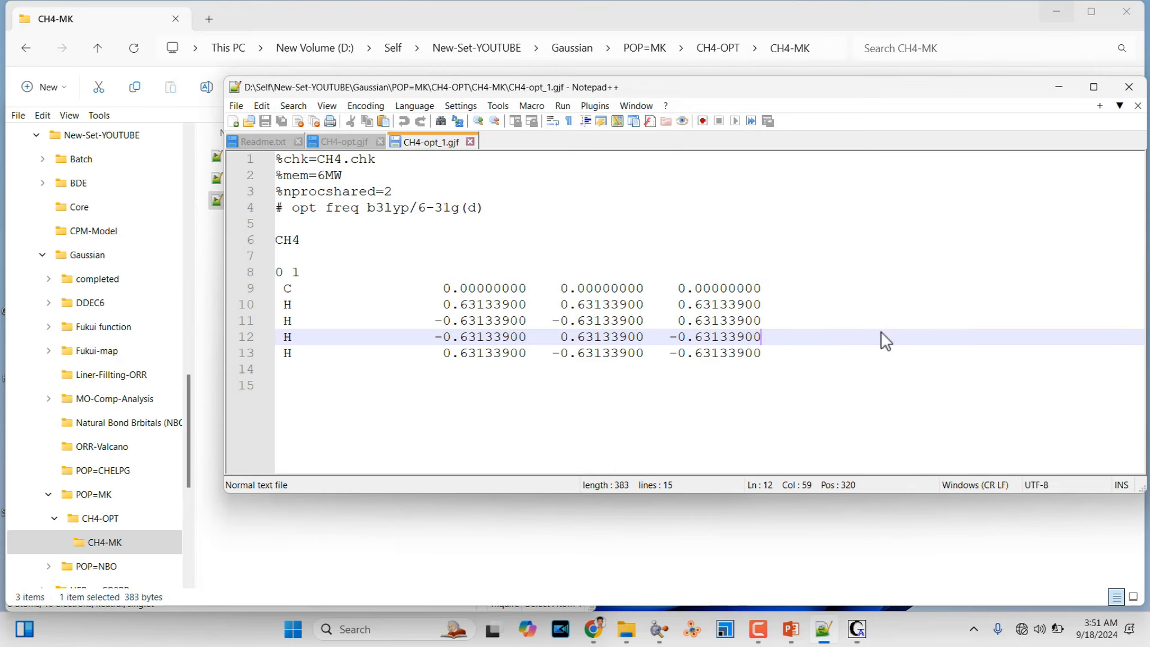
left_click(1050, 89)
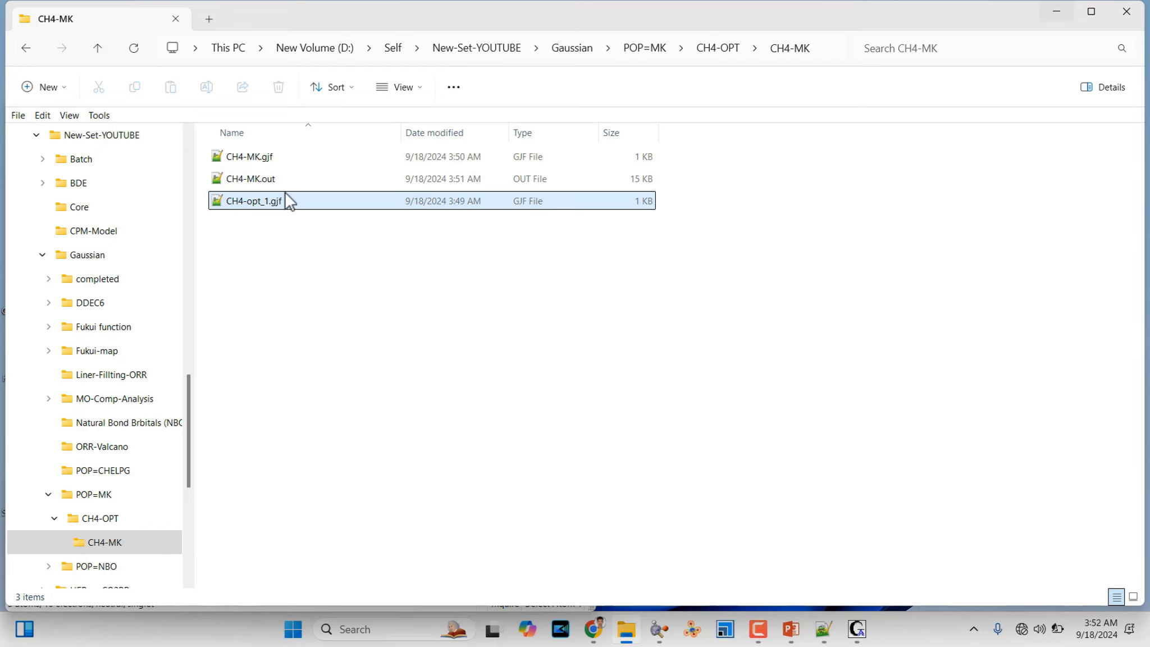
left_click(269, 181)
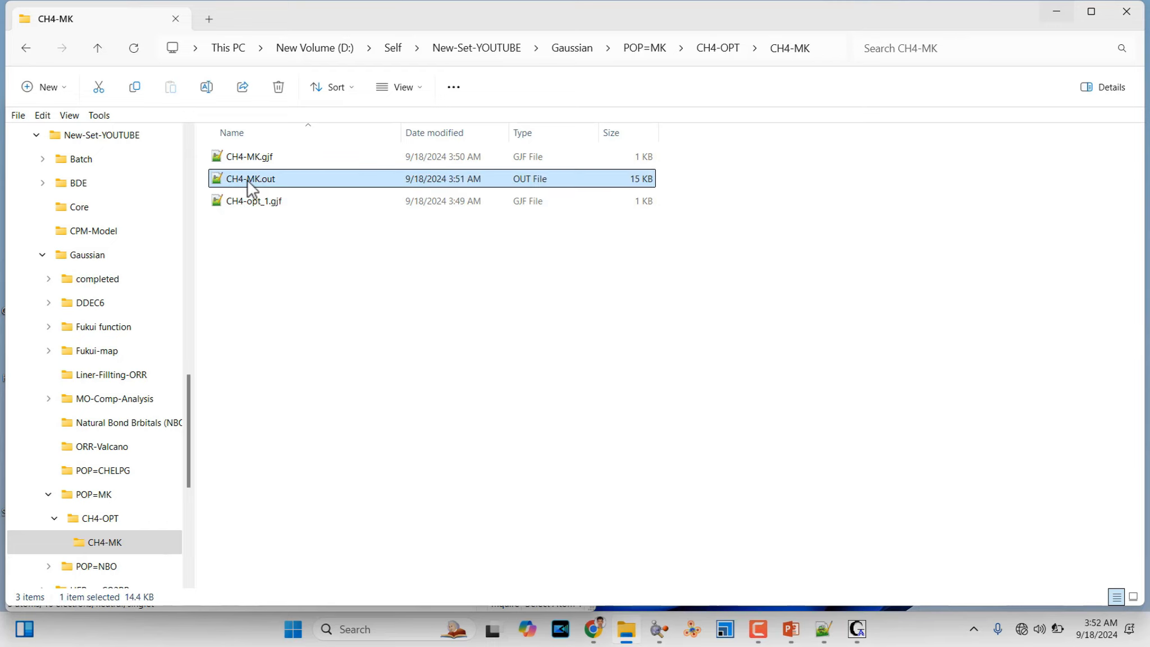
right_click(251, 190)
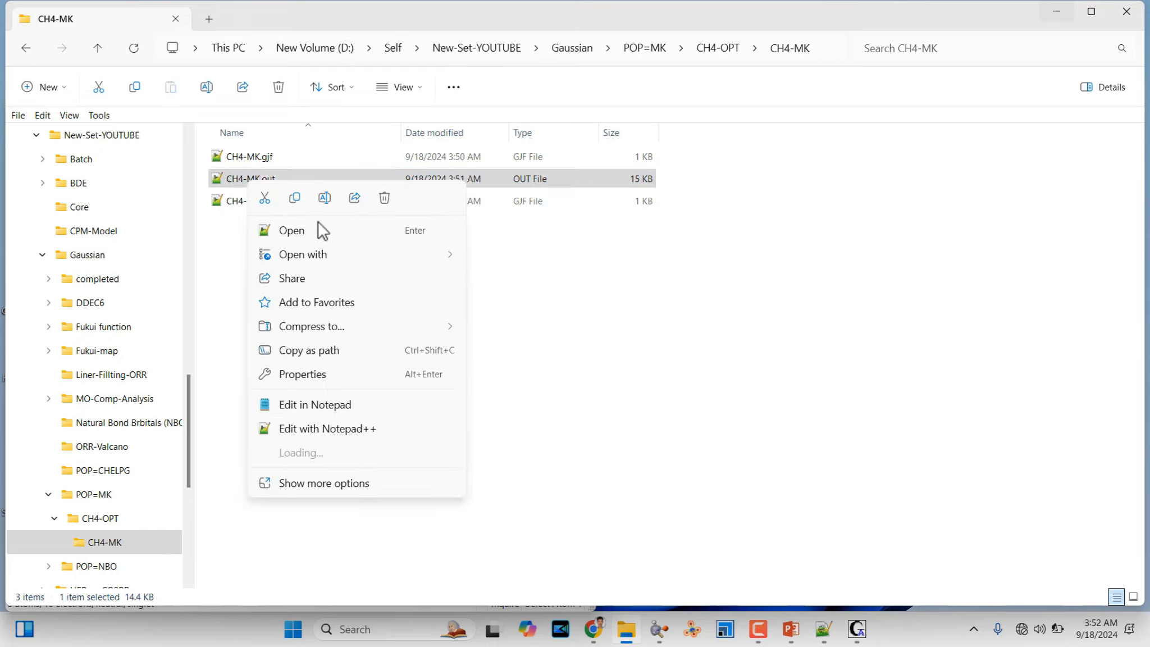
left_click(343, 432)
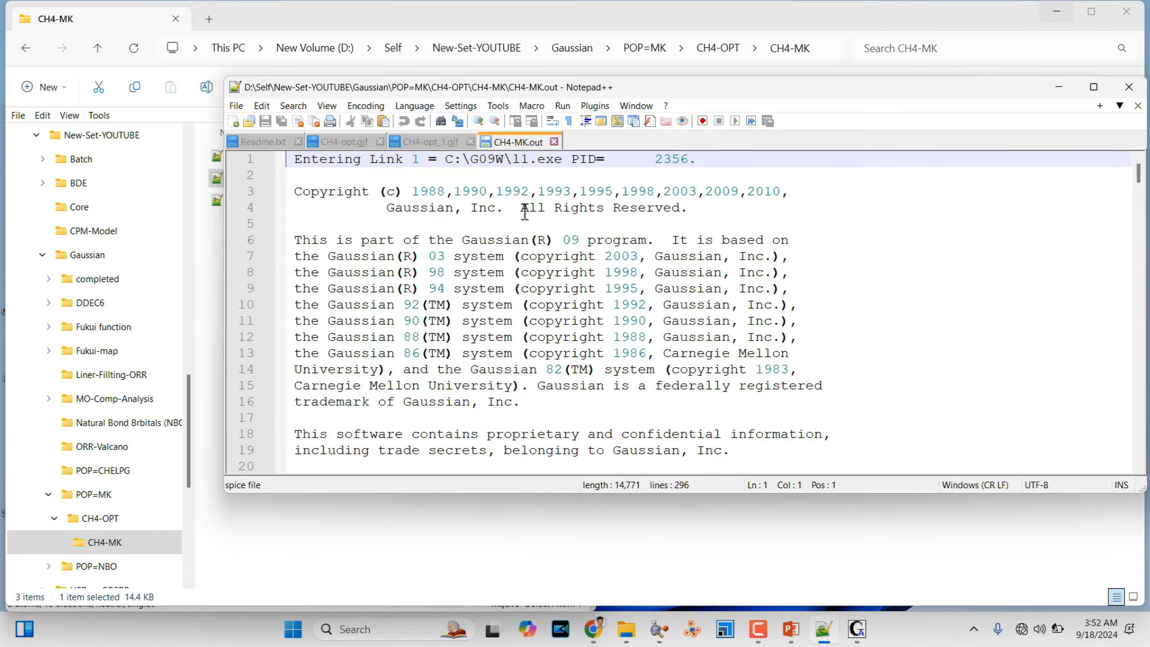
left_click(1093, 87)
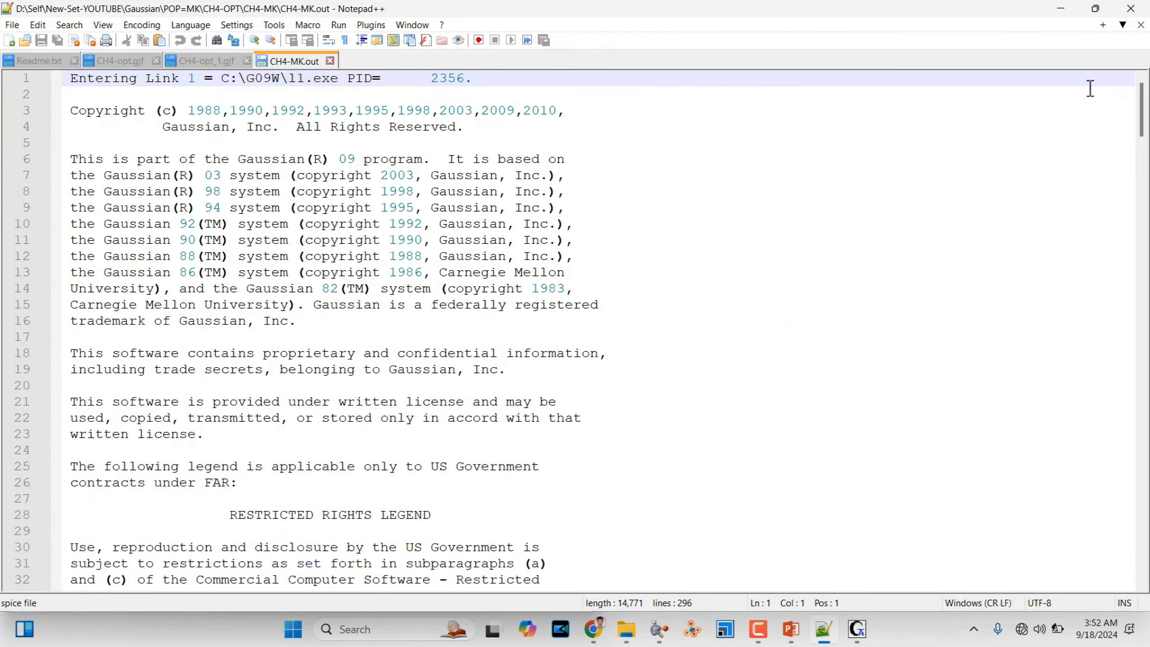
Step: Find the Merz-Kollman electrostatic properties section in CH4-MK.out and highlight the ESP-fitted charges of the carbon and four hydrogen atoms
left_click_drag(1144, 119, 1135, 508)
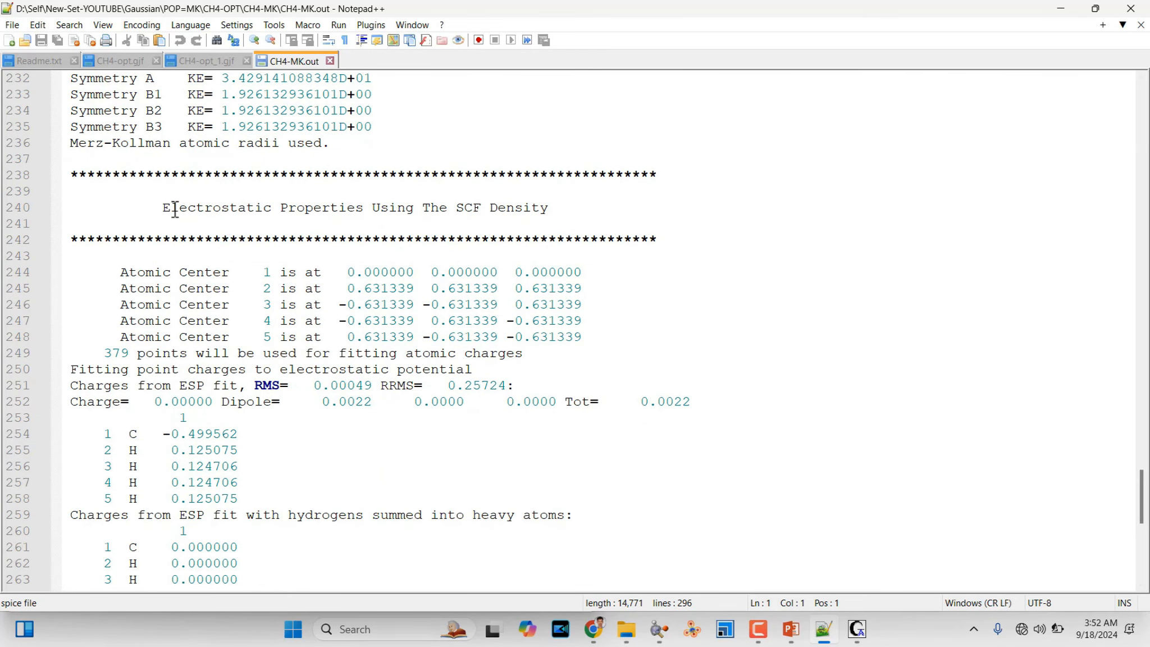
left_click(72, 144)
left_click_drag(72, 145, 410, 496)
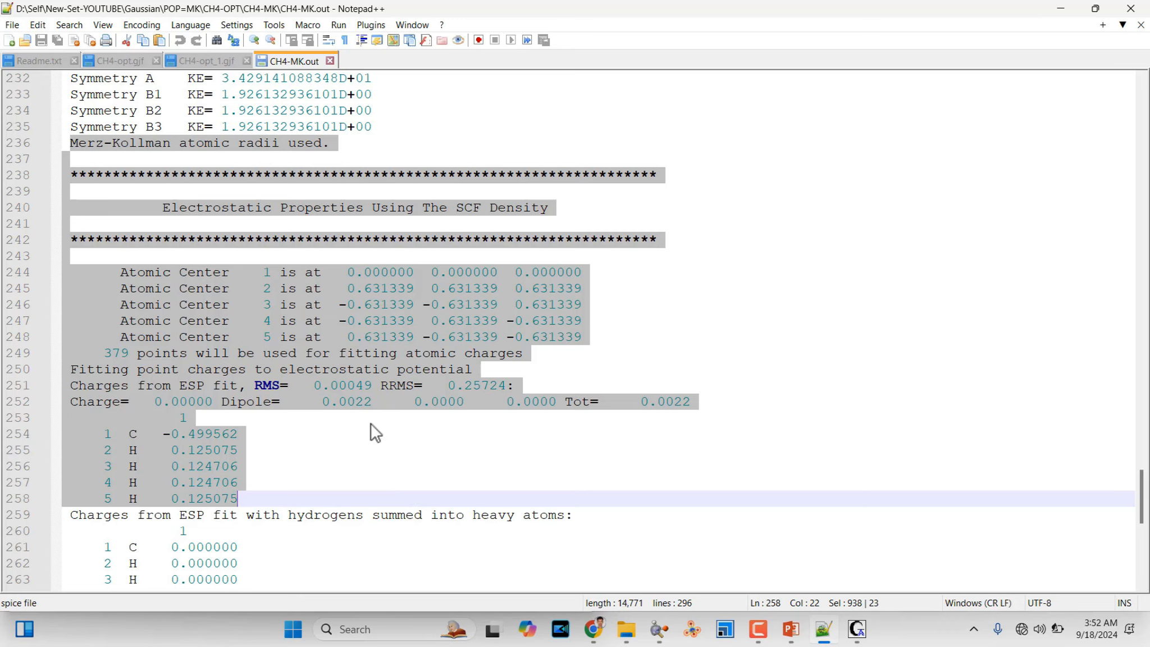
left_click(105, 433)
left_click_drag(105, 434, 247, 498)
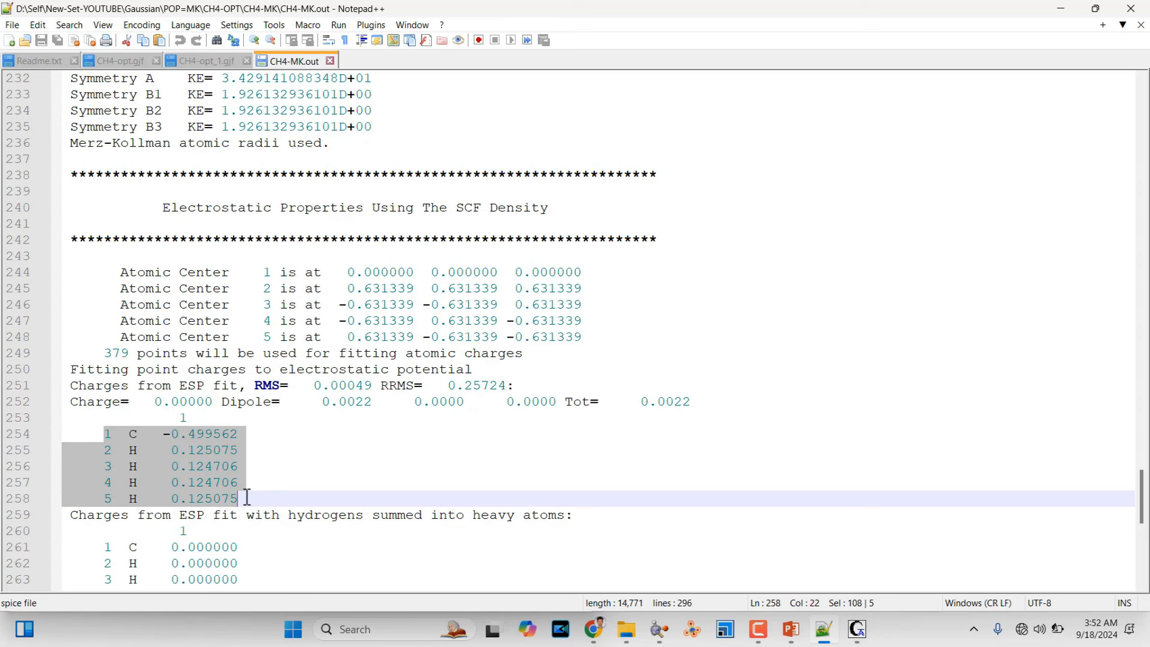
left_click(136, 433)
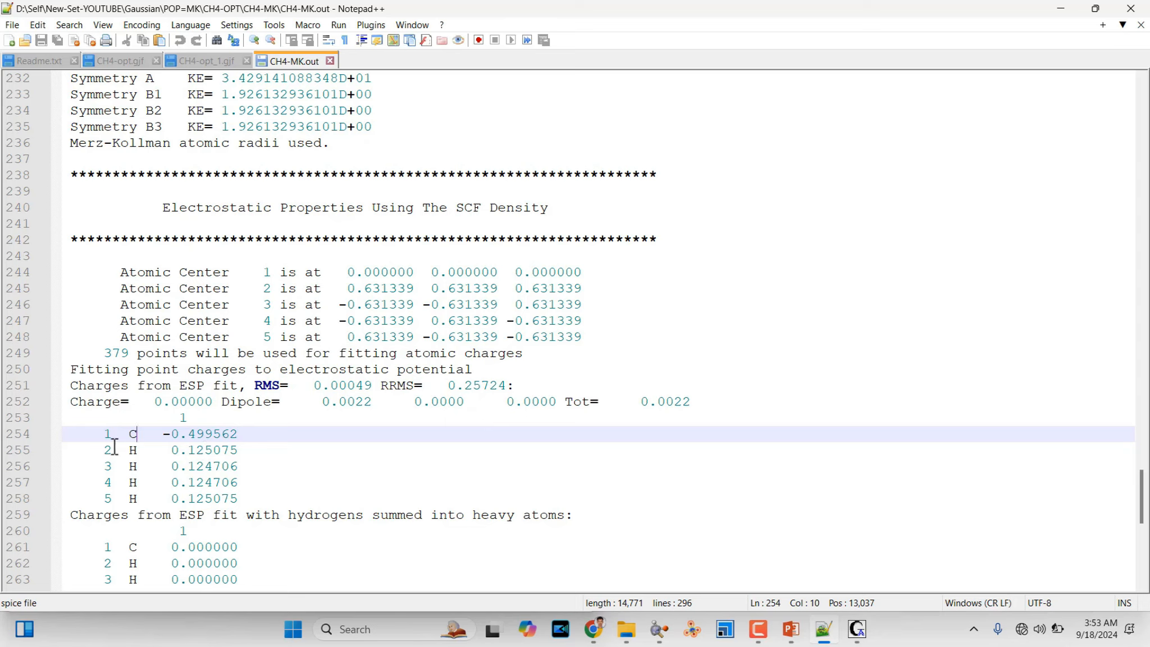
left_click_drag(103, 434, 253, 499)
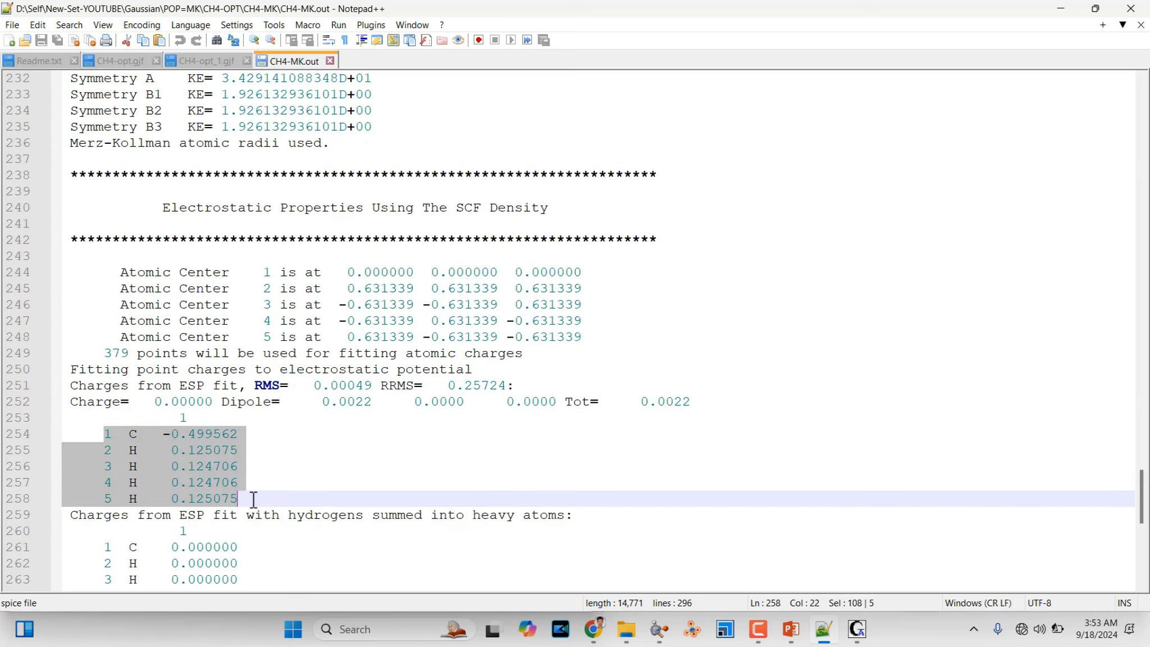